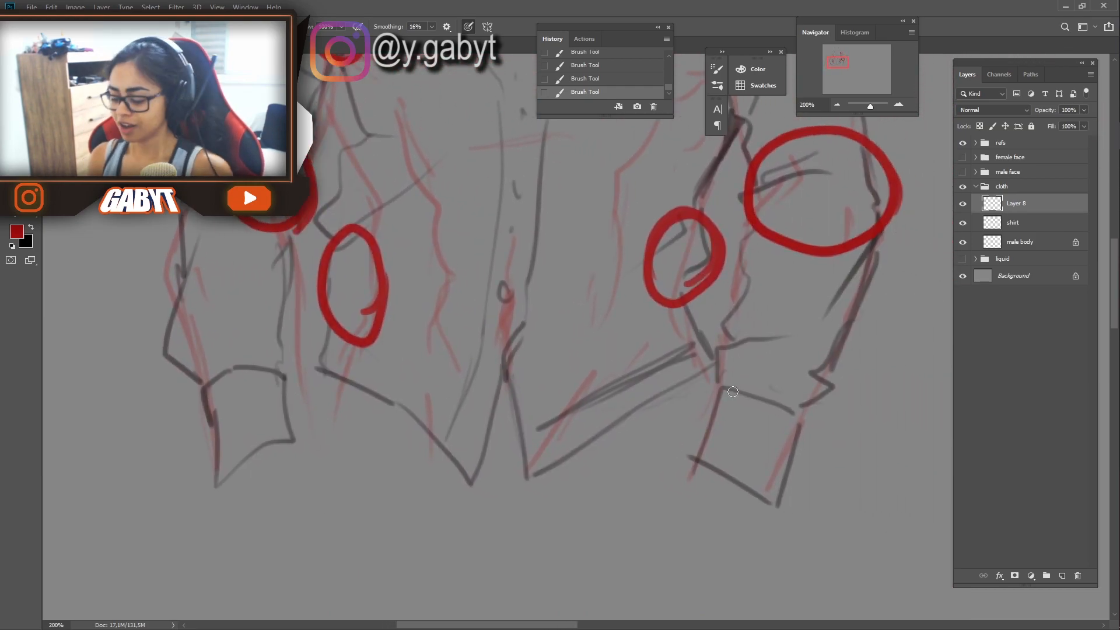
Circle the fold area above the right-hand cuff in red and draw pull arrows fanning out from the right-hand armpit.
{"action": "left_click_drag", "start_coordinate": [733, 391], "coordinate": [457, 345]}
{"action": "left_click_drag", "start_coordinate": [525, 239], "coordinate": [560, 250]}
{"action": "key", "text": "ctrl+z"}
{"action": "key", "text": "ctrl+shift+z"}
{"action": "mouse_move", "coordinate": [564, 348]}
{"action": "left_mouse_down"}
{"action": "mouse_move", "coordinate": [513, 243]}
{"action": "mouse_move", "coordinate": [499, 393]}
{"action": "mouse_move", "coordinate": [482, 332]}
{"action": "mouse_move", "coordinate": [505, 243]}
{"action": "mouse_move", "coordinate": [422, 417]}
{"action": "left_mouse_up"}
{"action": "mouse_move", "coordinate": [537, 278]}
{"action": "left_mouse_down"}
{"action": "mouse_move", "coordinate": [610, 192]}
{"action": "mouse_move", "coordinate": [529, 207]}
{"action": "left_mouse_up"}
{"action": "left_click_drag", "start_coordinate": [511, 198], "coordinate": [546, 178]}
Draw red pull arrows radiating upward from a marked pinch point in the circled left-hand armpit.
{"action": "mouse_move", "coordinate": [472, 236]}
{"action": "left_mouse_down"}
{"action": "mouse_move", "coordinate": [494, 205]}
{"action": "mouse_move", "coordinate": [738, 123]}
{"action": "left_mouse_up"}
{"action": "left_click_drag", "start_coordinate": [379, 303], "coordinate": [377, 216]}
{"action": "left_click_drag", "start_coordinate": [403, 225], "coordinate": [435, 196]}
{"action": "left_click_drag", "start_coordinate": [353, 224], "coordinate": [388, 181]}
{"action": "mouse_move", "coordinate": [409, 292]}
{"action": "left_mouse_down"}
{"action": "mouse_move", "coordinate": [442, 286]}
{"action": "mouse_move", "coordinate": [461, 336]}
{"action": "left_mouse_up"}
{"action": "left_click", "coordinate": [421, 298]}
Draw red arrows pointing outward across the circled elbow of the left-hand sleeve.
{"action": "mouse_move", "coordinate": [439, 390]}
{"action": "left_mouse_down"}
{"action": "mouse_move", "coordinate": [462, 321]}
{"action": "mouse_move", "coordinate": [543, 218]}
{"action": "left_mouse_up"}
{"action": "left_click_drag", "start_coordinate": [469, 309], "coordinate": [528, 344]}
{"action": "mouse_move", "coordinate": [405, 292]}
{"action": "left_mouse_down"}
{"action": "mouse_move", "coordinate": [513, 297]}
{"action": "mouse_move", "coordinate": [463, 301]}
{"action": "left_mouse_up"}
{"action": "left_click_drag", "start_coordinate": [528, 292], "coordinate": [552, 312]}
{"action": "left_click_drag", "start_coordinate": [437, 488], "coordinate": [433, 318]}
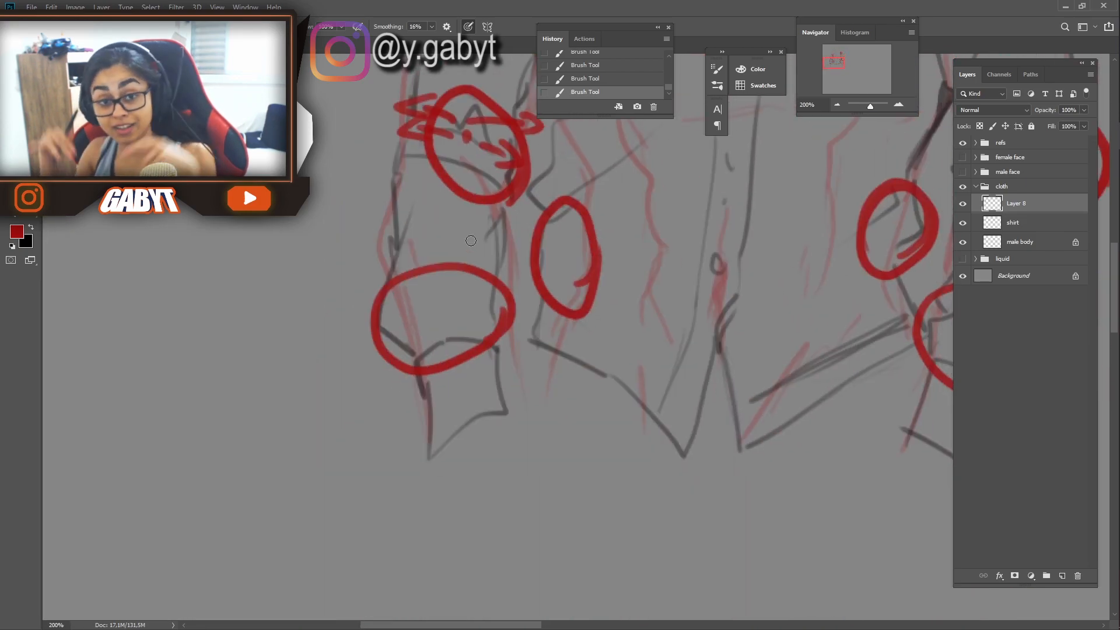
Draw downward red arrows through the circled fold area above the left-hand cuff.
{"action": "left_click_drag", "start_coordinate": [355, 168], "coordinate": [357, 257]}
{"action": "left_click_drag", "start_coordinate": [429, 326], "coordinate": [411, 446]}
{"action": "left_click_drag", "start_coordinate": [496, 337], "coordinate": [513, 435]}
{"action": "mouse_move", "coordinate": [601, 365]}
{"action": "left_mouse_down"}
{"action": "mouse_move", "coordinate": [502, 368]}
{"action": "mouse_move", "coordinate": [475, 403]}
{"action": "mouse_move", "coordinate": [543, 361]}
{"action": "left_mouse_up"}
{"action": "key", "text": "ctrl+z"}
Toggle the Layer 8 and shirt visibility to check the body underneath, and make Layer 8 active again.
{"action": "left_click", "coordinate": [963, 204]}
{"action": "left_click", "coordinate": [963, 223]}
{"action": "left_click", "coordinate": [1024, 243]}
{"action": "left_click", "coordinate": [963, 203]}
{"action": "left_click", "coordinate": [1018, 203]}
Draw red pull arrows from the circled waist folds toward the torso and show the shirt layer.
{"action": "left_click_drag", "start_coordinate": [540, 349], "coordinate": [553, 374]}
{"action": "left_click_drag", "start_coordinate": [791, 405], "coordinate": [724, 338]}
{"action": "mouse_move", "coordinate": [776, 295]}
{"action": "left_mouse_down"}
{"action": "mouse_move", "coordinate": [764, 250]}
{"action": "mouse_move", "coordinate": [752, 361]}
{"action": "left_mouse_up"}
{"action": "left_click", "coordinate": [963, 223]}
Draw red fold-direction arrows through the circled elbow and cuff areas of the right-hand sleeve.
{"action": "mouse_move", "coordinate": [433, 294]}
{"action": "left_mouse_down"}
{"action": "mouse_move", "coordinate": [495, 249]}
{"action": "mouse_move", "coordinate": [411, 401]}
{"action": "mouse_move", "coordinate": [344, 479]}
{"action": "mouse_move", "coordinate": [194, 271]}
{"action": "left_mouse_up"}
{"action": "left_click_drag", "start_coordinate": [610, 274], "coordinate": [701, 229]}
{"action": "left_click_drag", "start_coordinate": [646, 201], "coordinate": [683, 211]}
{"action": "mouse_move", "coordinate": [636, 357]}
{"action": "left_mouse_down"}
{"action": "mouse_move", "coordinate": [635, 315]}
{"action": "mouse_move", "coordinate": [580, 283]}
{"action": "left_mouse_up"}
{"action": "left_click_drag", "start_coordinate": [663, 293], "coordinate": [619, 382]}
{"action": "left_click_drag", "start_coordinate": [529, 328], "coordinate": [515, 374]}
{"action": "left_click_drag", "start_coordinate": [499, 388], "coordinate": [594, 354]}
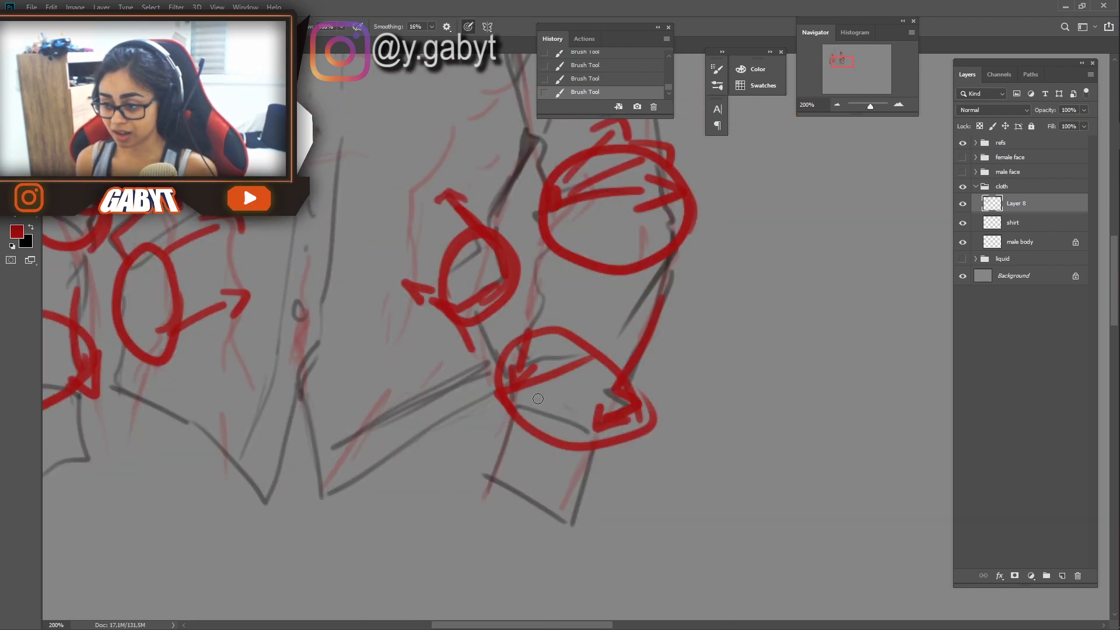
Add a small red arrow inside the right-hand cuff circle and another pointing inward above the left-hand waist circle.
{"action": "left_click_drag", "start_coordinate": [539, 394], "coordinate": [589, 380]}
{"action": "left_click_drag", "start_coordinate": [490, 316], "coordinate": [770, 316]}
{"action": "mouse_move", "coordinate": [571, 140]}
{"action": "left_mouse_down"}
{"action": "mouse_move", "coordinate": [484, 265]}
{"action": "mouse_move", "coordinate": [527, 220]}
{"action": "left_mouse_up"}
{"action": "left_click_drag", "start_coordinate": [414, 421], "coordinate": [616, 345]}
{"action": "key", "text": "ctrl+z"}
{"action": "mouse_move", "coordinate": [492, 113]}
{"action": "left_mouse_down"}
{"action": "mouse_move", "coordinate": [484, 238]}
{"action": "mouse_move", "coordinate": [535, 154]}
{"action": "left_mouse_up"}
{"action": "mouse_move", "coordinate": [629, 169]}
{"action": "left_mouse_down"}
{"action": "mouse_move", "coordinate": [490, 284]}
{"action": "mouse_move", "coordinate": [537, 292]}
{"action": "mouse_move", "coordinate": [525, 375]}
{"action": "mouse_move", "coordinate": [509, 330]}
{"action": "left_mouse_up"}
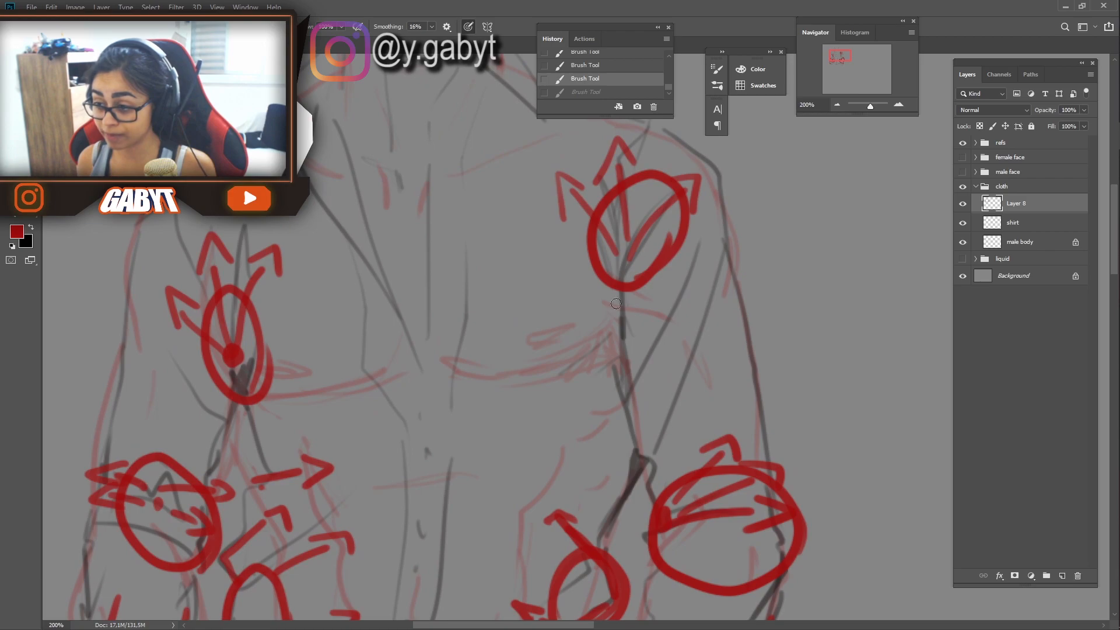
{"action": "mouse_move", "coordinate": [452, 366]}
{"action": "left_mouse_down"}
{"action": "mouse_move", "coordinate": [576, 366]}
{"action": "mouse_move", "coordinate": [612, 328]}
{"action": "mouse_move", "coordinate": [457, 373]}
{"action": "mouse_move", "coordinate": [569, 384]}
{"action": "left_mouse_up"}
{"action": "key", "text": "ctrl+z"}
{"action": "mouse_move", "coordinate": [453, 361]}
{"action": "left_mouse_down"}
{"action": "mouse_move", "coordinate": [618, 348]}
{"action": "mouse_move", "coordinate": [466, 392]}
{"action": "left_mouse_up"}
{"action": "key", "text": "ctrl+z"}
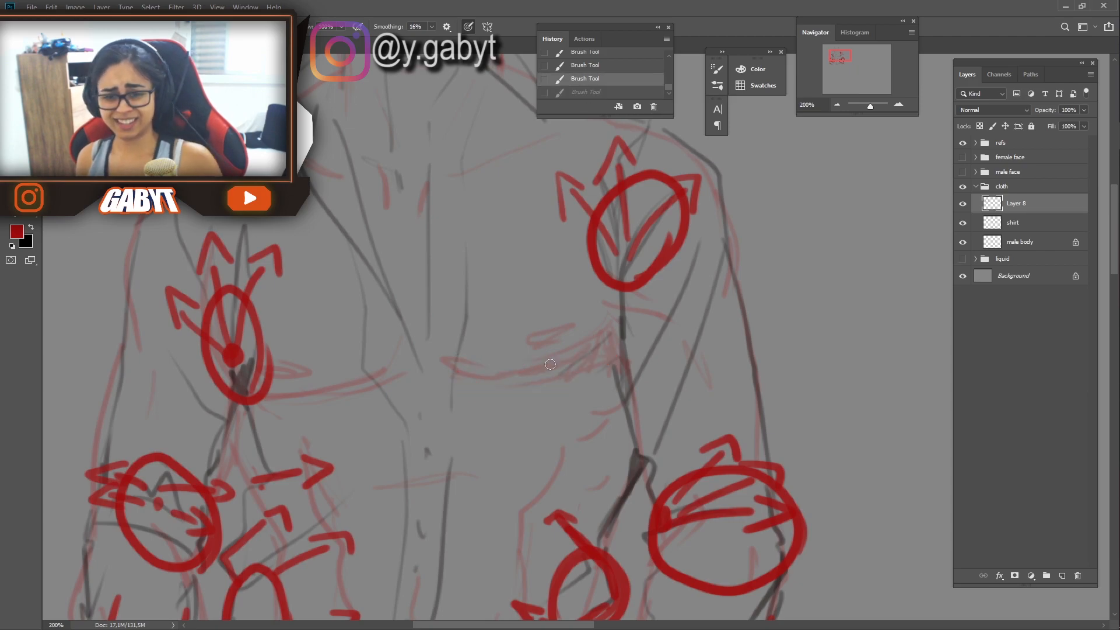
{"action": "mouse_move", "coordinate": [458, 366]}
{"action": "left_mouse_down"}
{"action": "mouse_move", "coordinate": [584, 357]}
{"action": "mouse_move", "coordinate": [616, 326]}
{"action": "mouse_move", "coordinate": [458, 353]}
{"action": "left_mouse_up"}
{"action": "key", "text": "ctrl+z"}
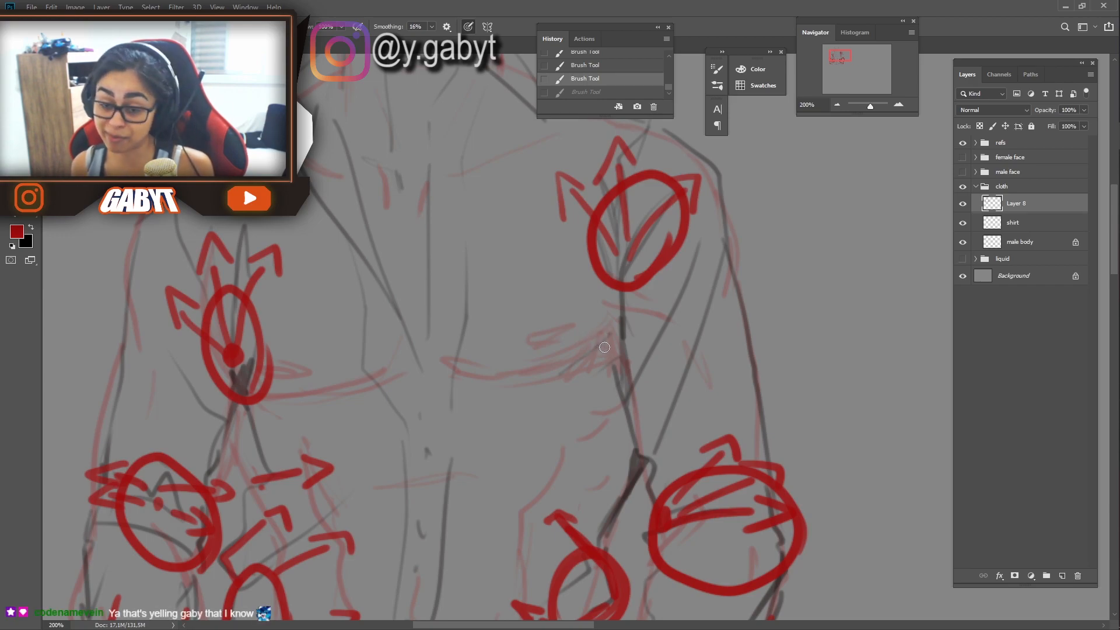
Draw red arrows running from the right-hand armpit down and inward along the chest line.
{"action": "left_click_drag", "start_coordinate": [613, 322], "coordinate": [546, 377]}
{"action": "left_click_drag", "start_coordinate": [619, 358], "coordinate": [577, 400]}
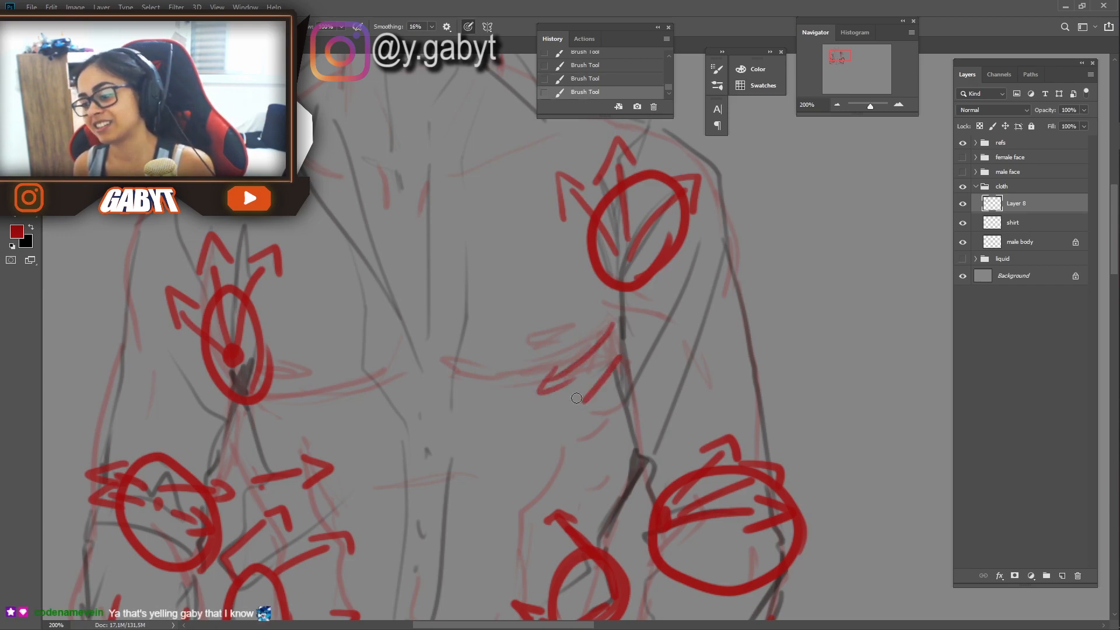
{"action": "left_click_drag", "start_coordinate": [610, 317], "coordinate": [526, 362]}
Draw matching red arrows and a fold line from the left-hand armpit inward across the chest.
{"action": "mouse_move", "coordinate": [271, 396]}
{"action": "left_mouse_down"}
{"action": "mouse_move", "coordinate": [336, 402]}
{"action": "mouse_move", "coordinate": [316, 409]}
{"action": "left_mouse_up"}
{"action": "left_click_drag", "start_coordinate": [272, 397], "coordinate": [306, 433]}
{"action": "left_click_drag", "start_coordinate": [307, 426], "coordinate": [281, 435]}
{"action": "left_click_drag", "start_coordinate": [279, 360], "coordinate": [361, 375]}
{"action": "left_click_drag", "start_coordinate": [275, 387], "coordinate": [551, 317]}
Try thick red strokes along the right-hand shoulder and down the armpit, and undo them.
{"action": "left_click_drag", "start_coordinate": [620, 513], "coordinate": [289, 333]}
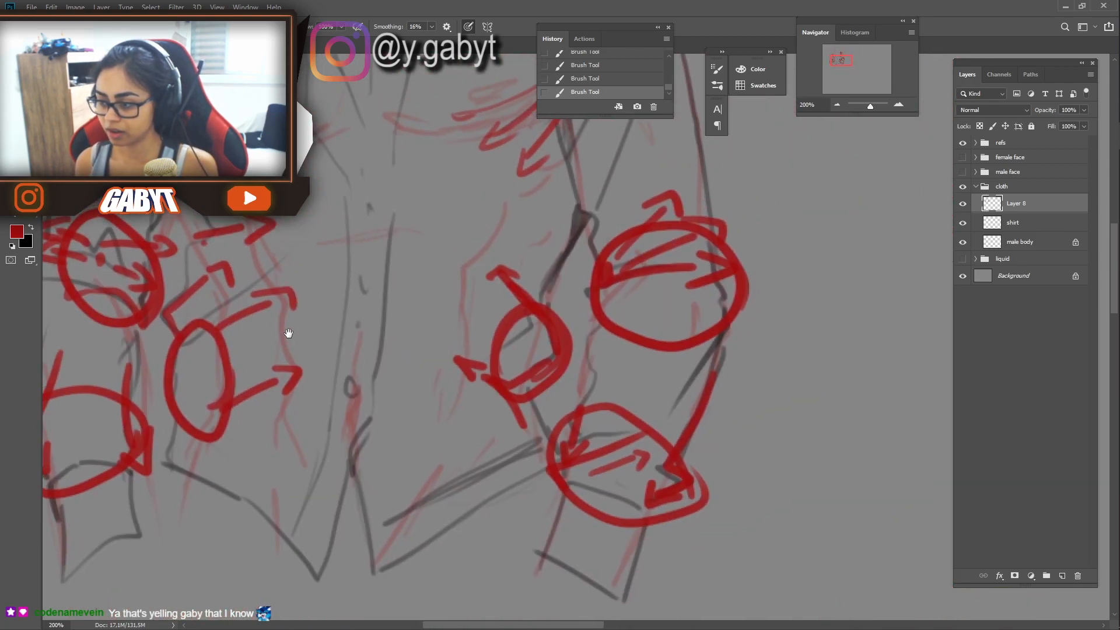
{"action": "left_click_drag", "start_coordinate": [745, 252], "coordinate": [720, 465]}
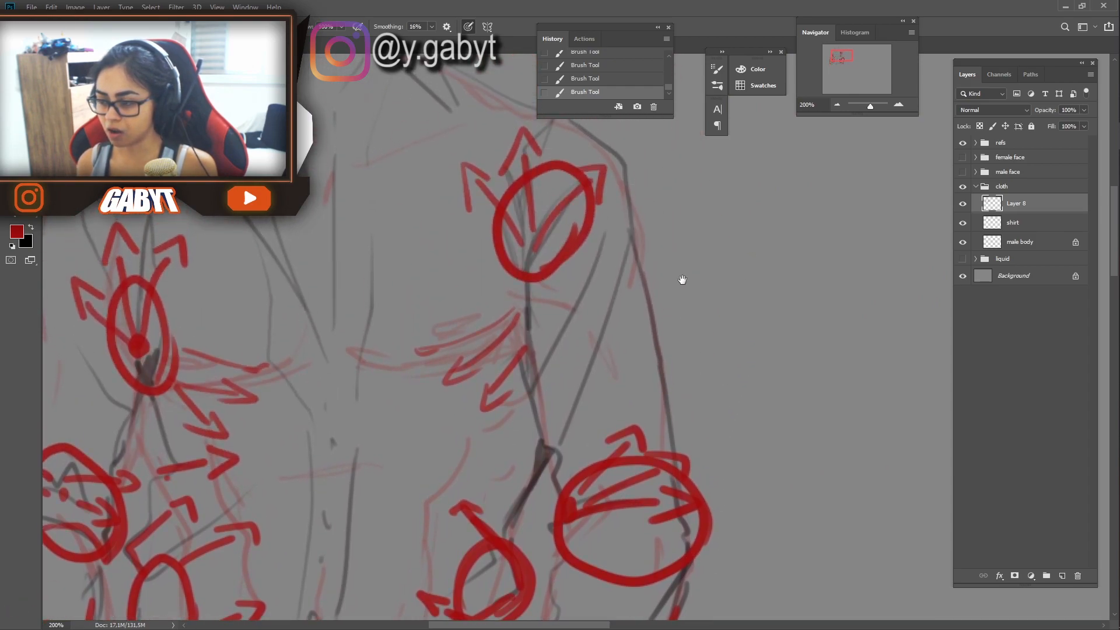
{"action": "left_click_drag", "start_coordinate": [680, 289], "coordinate": [728, 418]}
{"action": "mouse_move", "coordinate": [643, 320]}
{"action": "left_mouse_down"}
{"action": "mouse_move", "coordinate": [682, 305]}
{"action": "mouse_move", "coordinate": [689, 254]}
{"action": "left_mouse_up"}
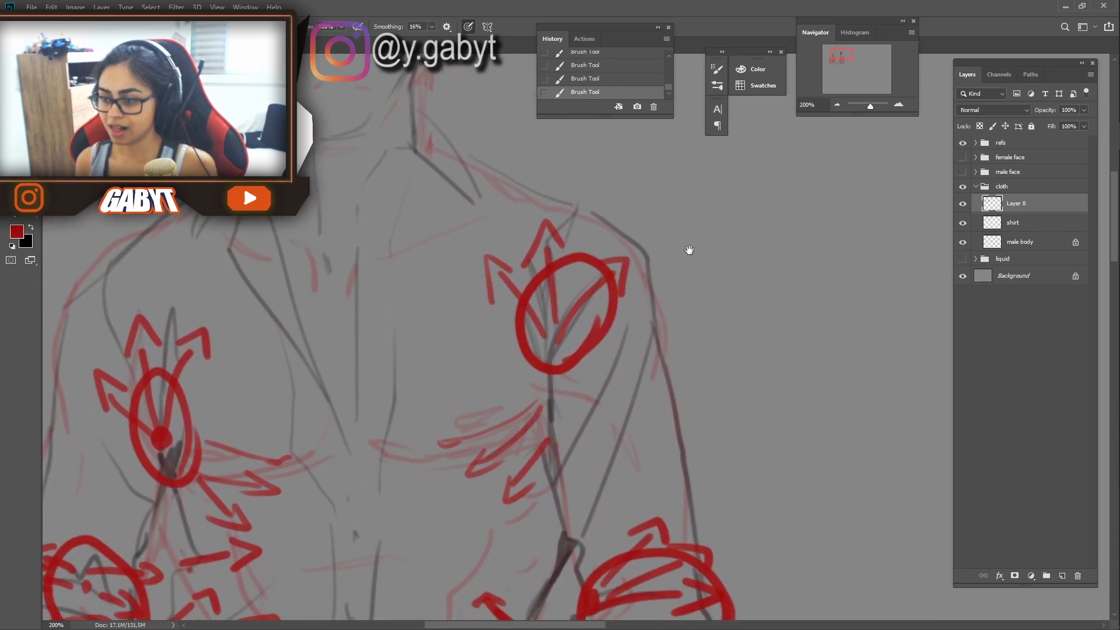
{"action": "mouse_move", "coordinate": [574, 203]}
{"action": "left_mouse_down"}
{"action": "mouse_move", "coordinate": [662, 308]}
{"action": "mouse_move", "coordinate": [600, 216]}
{"action": "mouse_move", "coordinate": [662, 290]}
{"action": "left_mouse_up"}
{"action": "left_click_drag", "start_coordinate": [547, 309], "coordinate": [548, 372]}
{"action": "left_click_drag", "start_coordinate": [547, 318], "coordinate": [552, 375]}
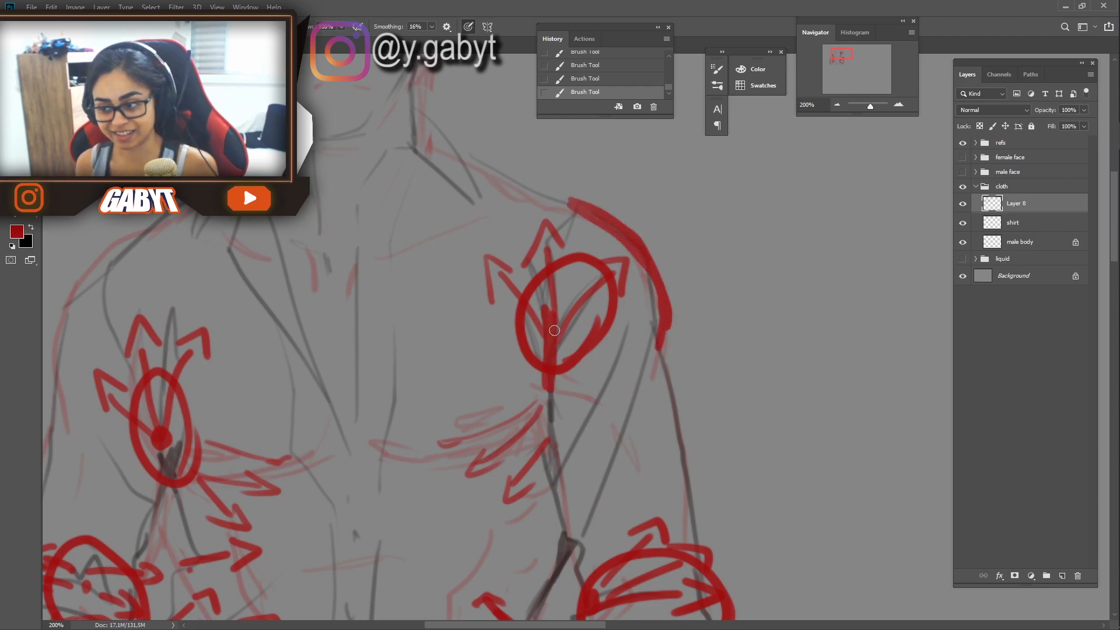
{"action": "key", "text": "ctrl+z"}
{"action": "key", "text": "ctrl+z"}
Try further red strokes around the right-hand armpit and chest, and undo them.
{"action": "mouse_move", "coordinate": [557, 400]}
{"action": "left_mouse_down"}
{"action": "mouse_move", "coordinate": [545, 200]}
{"action": "mouse_move", "coordinate": [576, 317]}
{"action": "left_mouse_up"}
{"action": "left_click_drag", "start_coordinate": [631, 268], "coordinate": [612, 345]}
{"action": "key", "text": "ctrl+shift+z"}
{"action": "key", "text": "ctrl+shift+z"}
{"action": "mouse_move", "coordinate": [500, 414]}
{"action": "left_mouse_down"}
{"action": "mouse_move", "coordinate": [543, 331]}
{"action": "mouse_move", "coordinate": [712, 327]}
{"action": "left_mouse_up"}
{"action": "left_click_drag", "start_coordinate": [553, 205], "coordinate": [526, 550]}
{"action": "left_click_drag", "start_coordinate": [557, 324], "coordinate": [557, 396]}
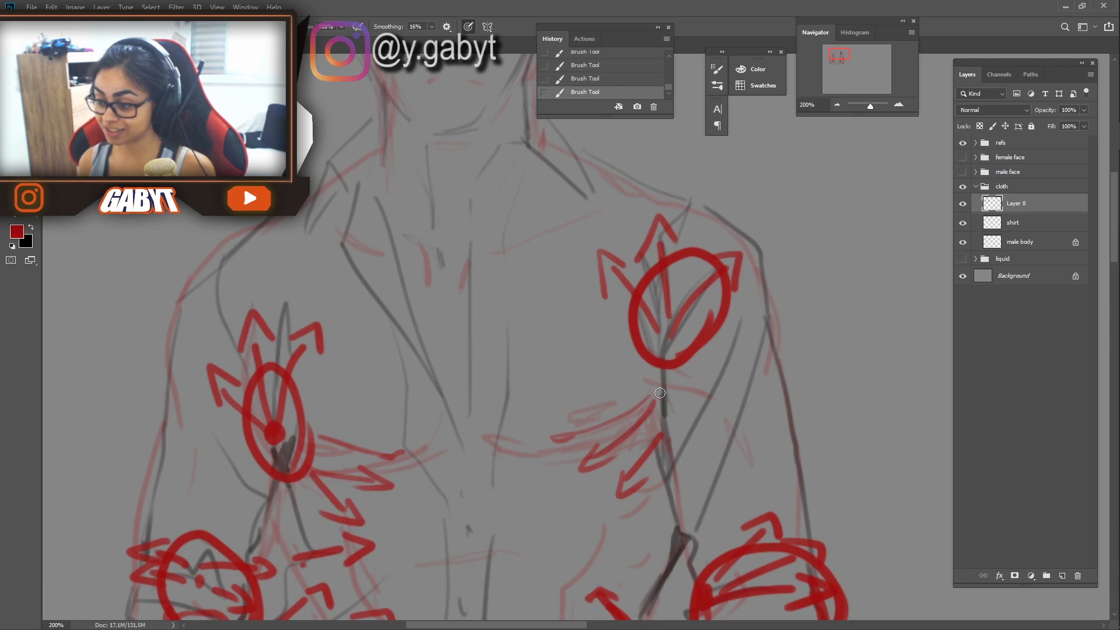
{"action": "left_click_drag", "start_coordinate": [660, 393], "coordinate": [541, 446]}
{"action": "key", "text": "ctrl+z"}
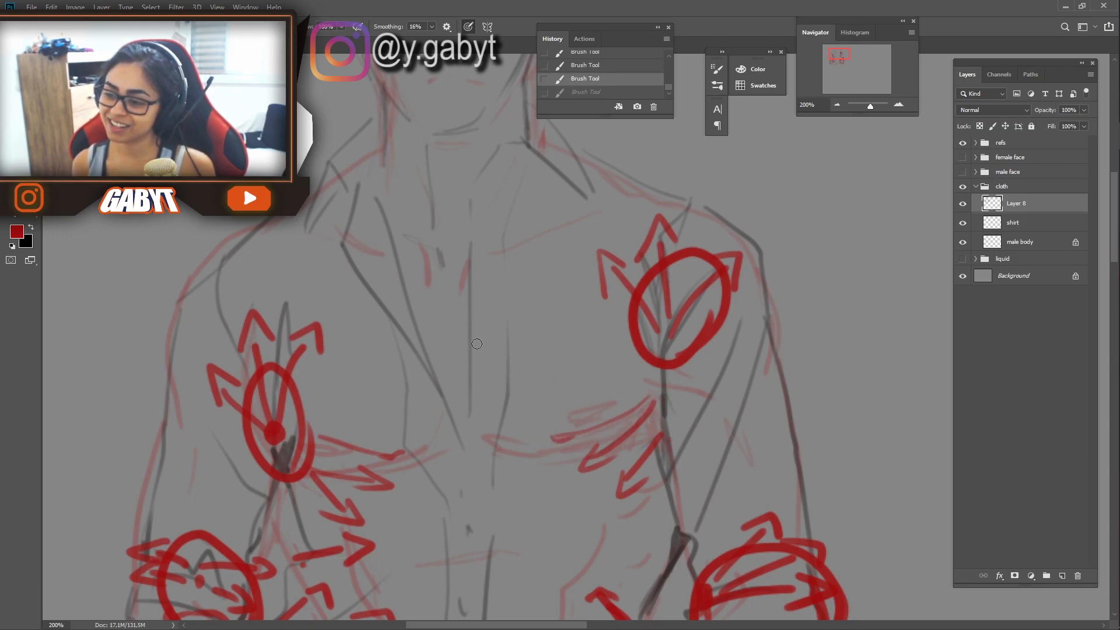
Try a red line along the shirt opening and curved sample strokes beside the neck, and undo them.
{"action": "mouse_move", "coordinate": [467, 428]}
{"action": "left_mouse_down"}
{"action": "mouse_move", "coordinate": [467, 184]}
{"action": "mouse_move", "coordinate": [512, 135]}
{"action": "left_mouse_up"}
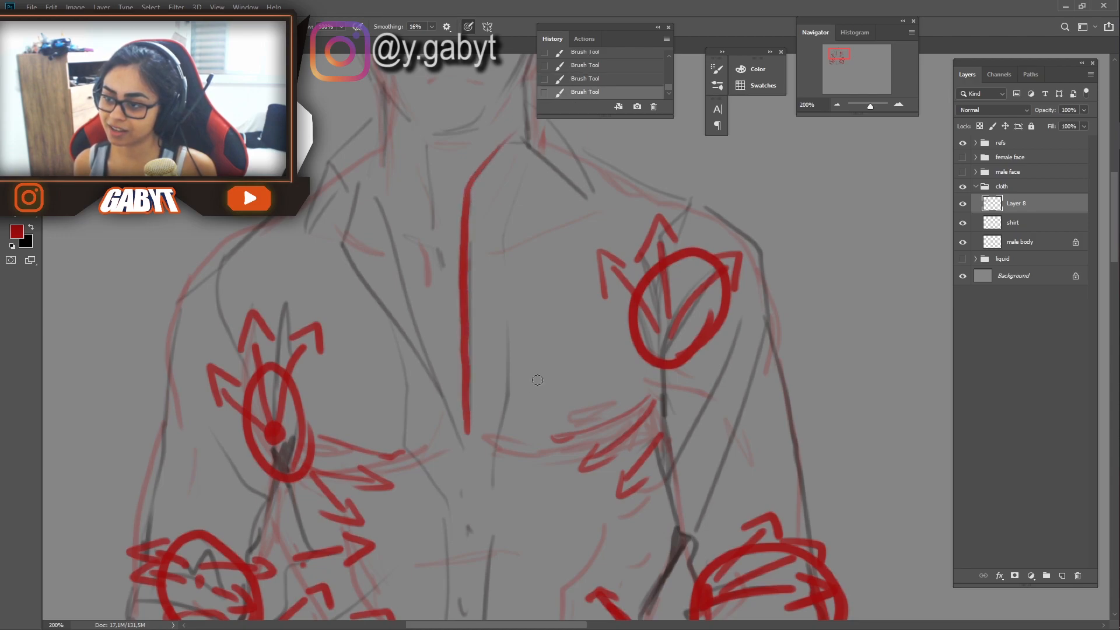
{"action": "key", "text": "ctrl+z"}
{"action": "mouse_move", "coordinate": [528, 204]}
{"action": "left_mouse_down"}
{"action": "mouse_move", "coordinate": [530, 296]}
{"action": "mouse_move", "coordinate": [356, 382]}
{"action": "left_mouse_up"}
{"action": "mouse_move", "coordinate": [625, 253]}
{"action": "left_mouse_down"}
{"action": "mouse_move", "coordinate": [658, 280]}
{"action": "mouse_move", "coordinate": [602, 332]}
{"action": "left_mouse_up"}
{"action": "left_click_drag", "start_coordinate": [741, 266], "coordinate": [714, 314]}
{"action": "left_click_drag", "start_coordinate": [710, 355], "coordinate": [731, 491]}
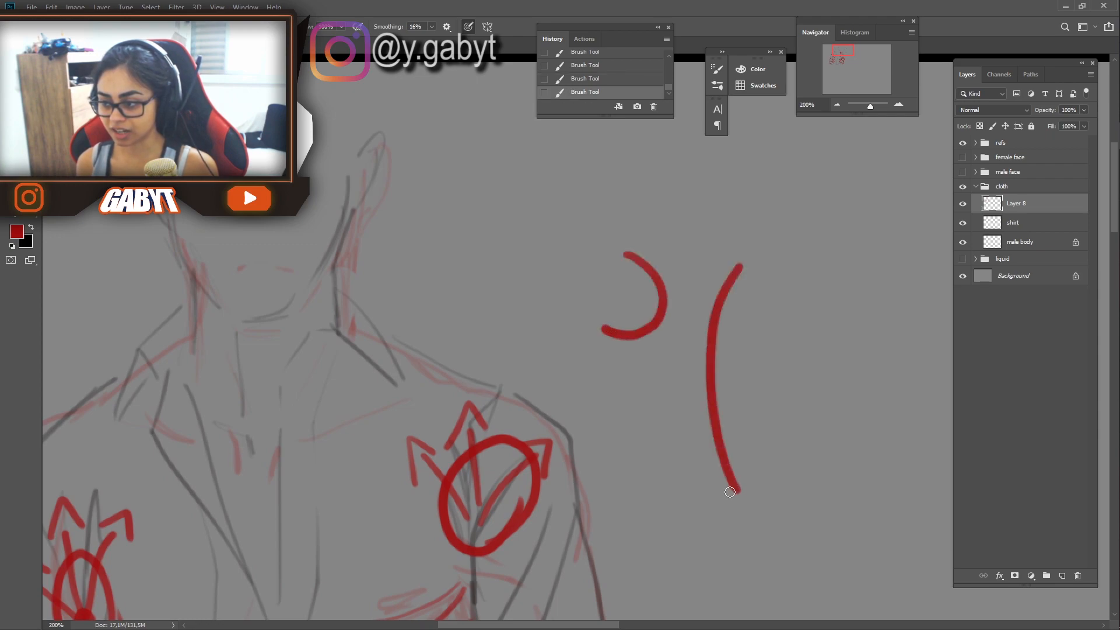
{"action": "key", "text": "ctrl+alt+z"}
{"action": "key", "text": "ctrl+alt+z"}
Circle the fastened button on the lower shirt front in red and draw pull arrows radiating from it.
{"action": "mouse_move", "coordinate": [422, 507]}
{"action": "left_mouse_down"}
{"action": "mouse_move", "coordinate": [460, 456]}
{"action": "mouse_move", "coordinate": [637, 337]}
{"action": "left_mouse_up"}
{"action": "key", "text": "ctrl+minus"}
{"action": "left_click_drag", "start_coordinate": [476, 210], "coordinate": [420, 75]}
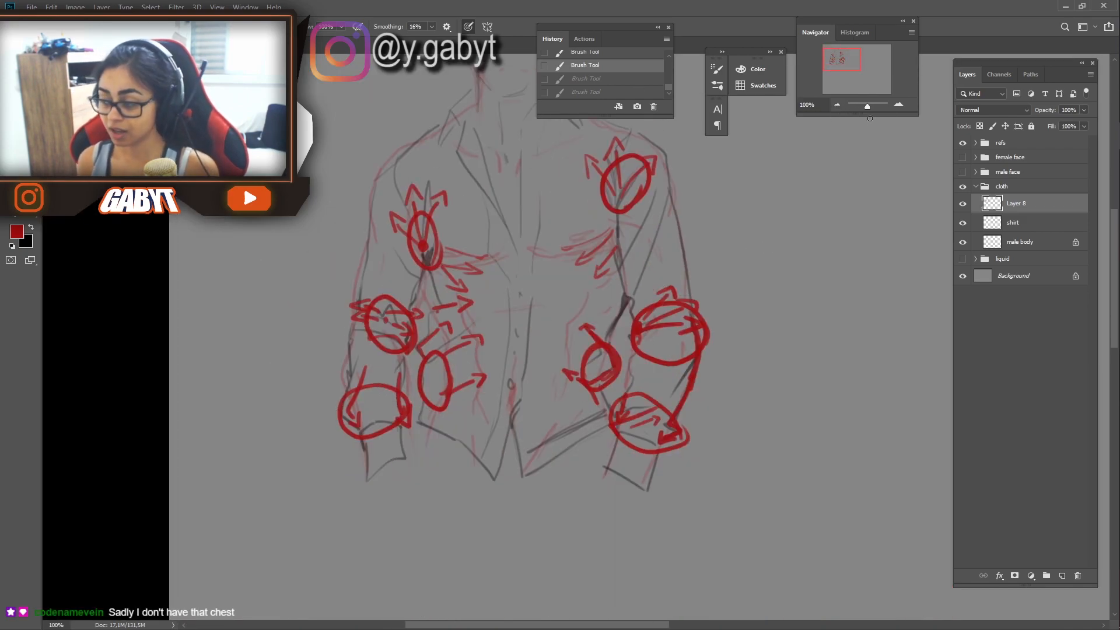
{"action": "left_click", "coordinate": [899, 105]}
{"action": "left_click", "coordinate": [899, 105]}
{"action": "mouse_move", "coordinate": [460, 431]}
{"action": "left_mouse_down"}
{"action": "mouse_move", "coordinate": [622, 273]}
{"action": "mouse_move", "coordinate": [655, 222]}
{"action": "left_mouse_up"}
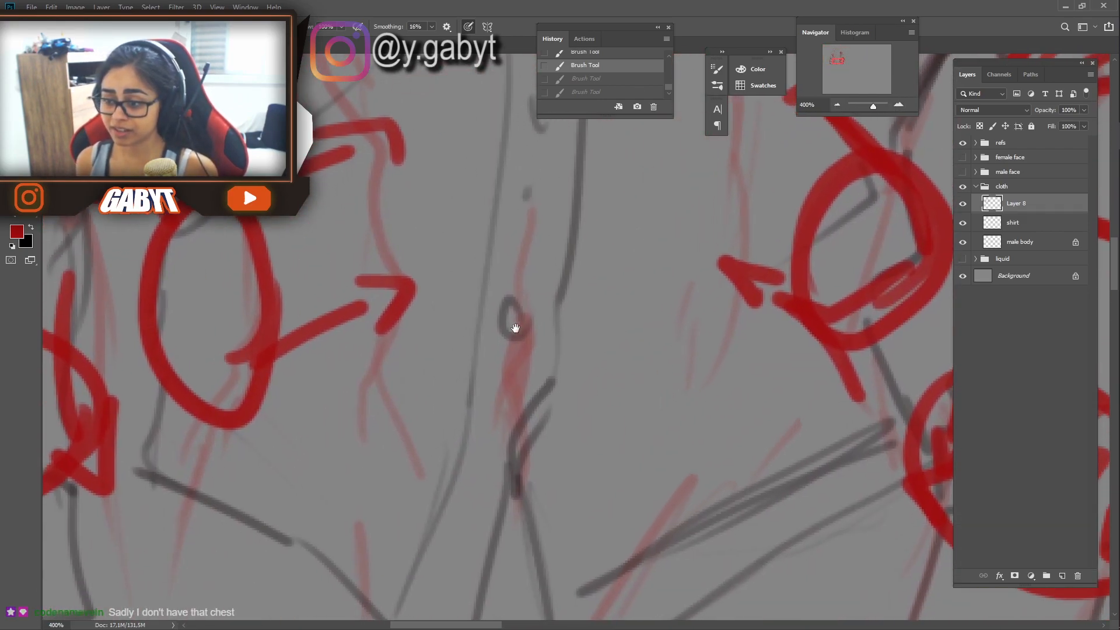
{"action": "left_click_drag", "start_coordinate": [518, 296], "coordinate": [531, 331]}
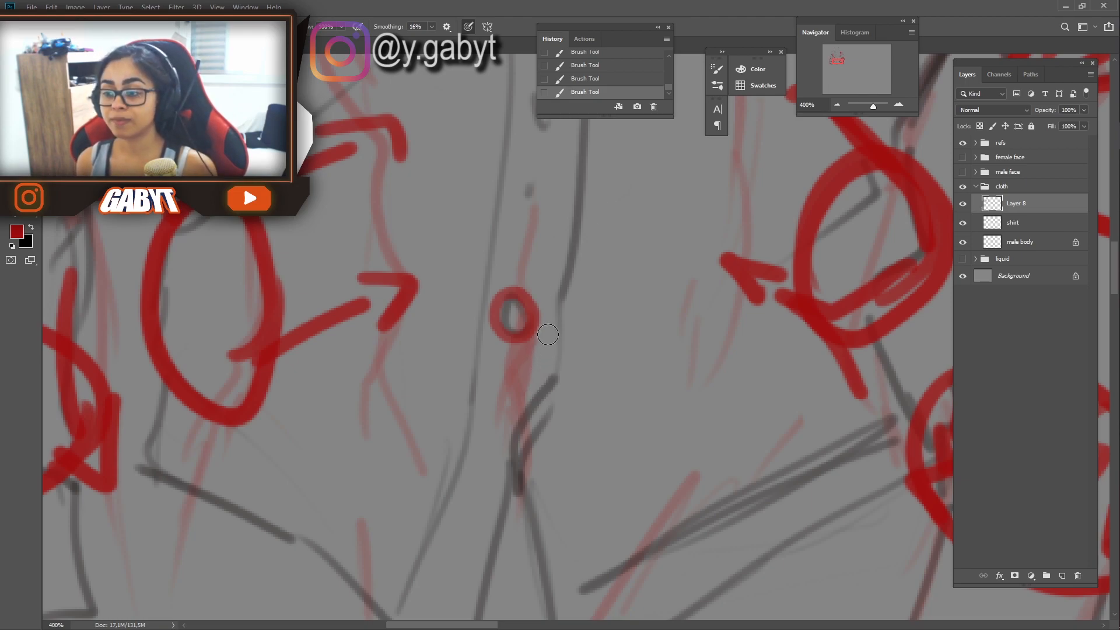
{"action": "mouse_move", "coordinate": [513, 336]}
{"action": "left_mouse_down"}
{"action": "mouse_move", "coordinate": [623, 280]}
{"action": "mouse_move", "coordinate": [629, 315]}
{"action": "left_mouse_up"}
{"action": "mouse_move", "coordinate": [506, 339]}
{"action": "left_mouse_down"}
{"action": "mouse_move", "coordinate": [453, 274]}
{"action": "mouse_move", "coordinate": [475, 269]}
{"action": "left_mouse_up"}
{"action": "mouse_move", "coordinate": [534, 302]}
{"action": "left_mouse_down"}
{"action": "mouse_move", "coordinate": [602, 251]}
{"action": "mouse_move", "coordinate": [600, 273]}
{"action": "mouse_move", "coordinate": [490, 257]}
{"action": "mouse_move", "coordinate": [515, 273]}
{"action": "left_mouse_up"}
{"action": "mouse_move", "coordinate": [513, 342]}
{"action": "left_mouse_down"}
{"action": "mouse_move", "coordinate": [618, 349]}
{"action": "mouse_move", "coordinate": [602, 364]}
{"action": "left_mouse_up"}
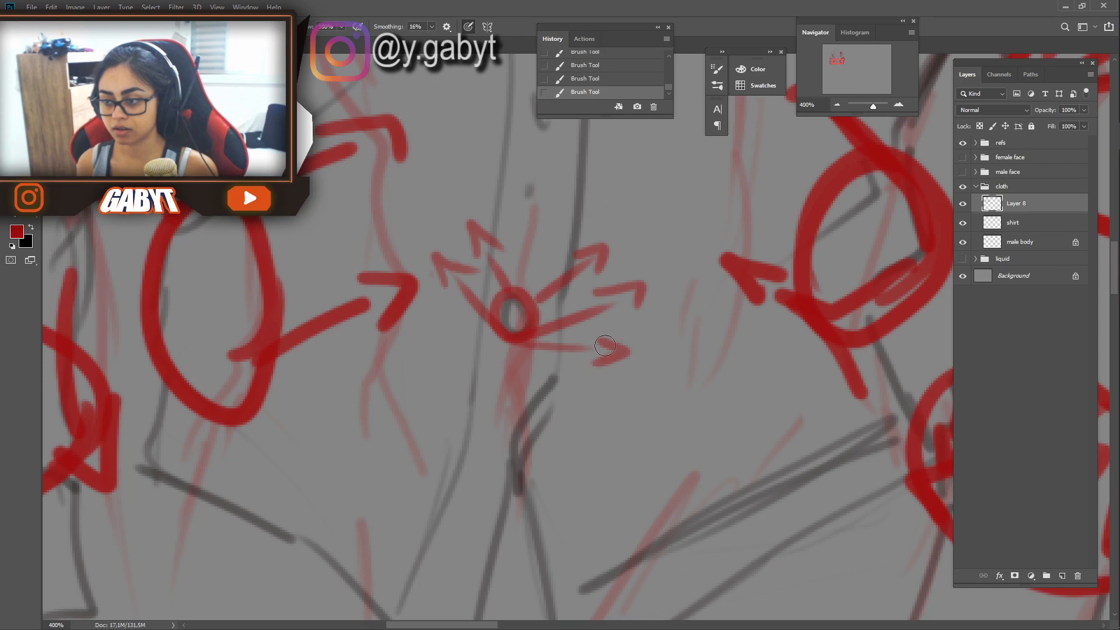
Write the red note "-Pull" beside the figure's shoulder and clean up its lettering with the Eraser.
{"action": "left_click", "coordinate": [838, 106]}
{"action": "left_click", "coordinate": [839, 106]}
{"action": "left_click", "coordinate": [839, 105]}
{"action": "mouse_move", "coordinate": [729, 235]}
{"action": "left_mouse_down"}
{"action": "mouse_move", "coordinate": [723, 258]}
{"action": "mouse_move", "coordinate": [671, 313]}
{"action": "mouse_move", "coordinate": [671, 380]}
{"action": "mouse_move", "coordinate": [646, 412]}
{"action": "left_mouse_up"}
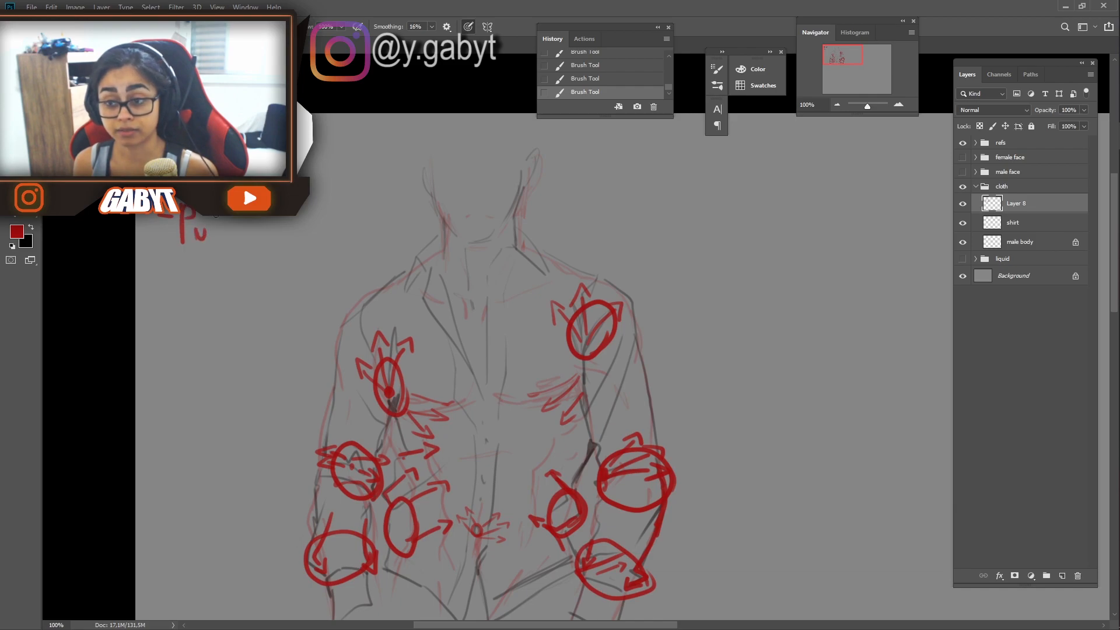
{"action": "mouse_move", "coordinate": [233, 236]}
{"action": "left_mouse_down"}
{"action": "mouse_move", "coordinate": [263, 245]}
{"action": "mouse_move", "coordinate": [260, 225]}
{"action": "left_mouse_up"}
{"action": "key", "text": "e"}
{"action": "left_click_drag", "start_coordinate": [260, 225], "coordinate": [262, 246]}
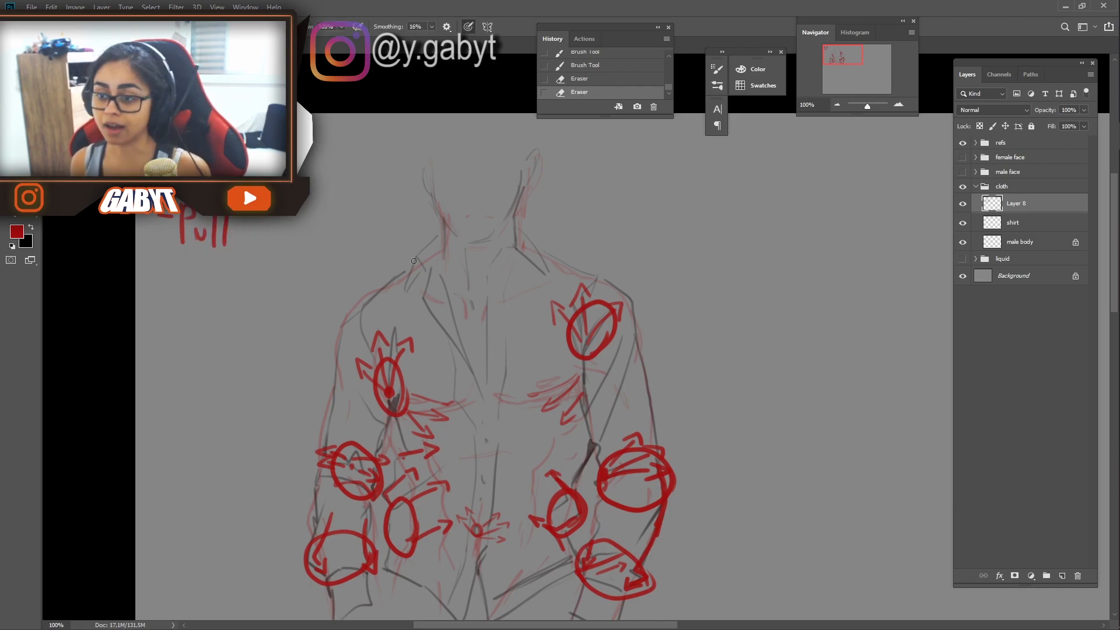
Sketch a red cloth shape gathered to a single point beside the note, with arrows aimed at that point.
{"action": "left_click_drag", "start_coordinate": [617, 259], "coordinate": [671, 226]}
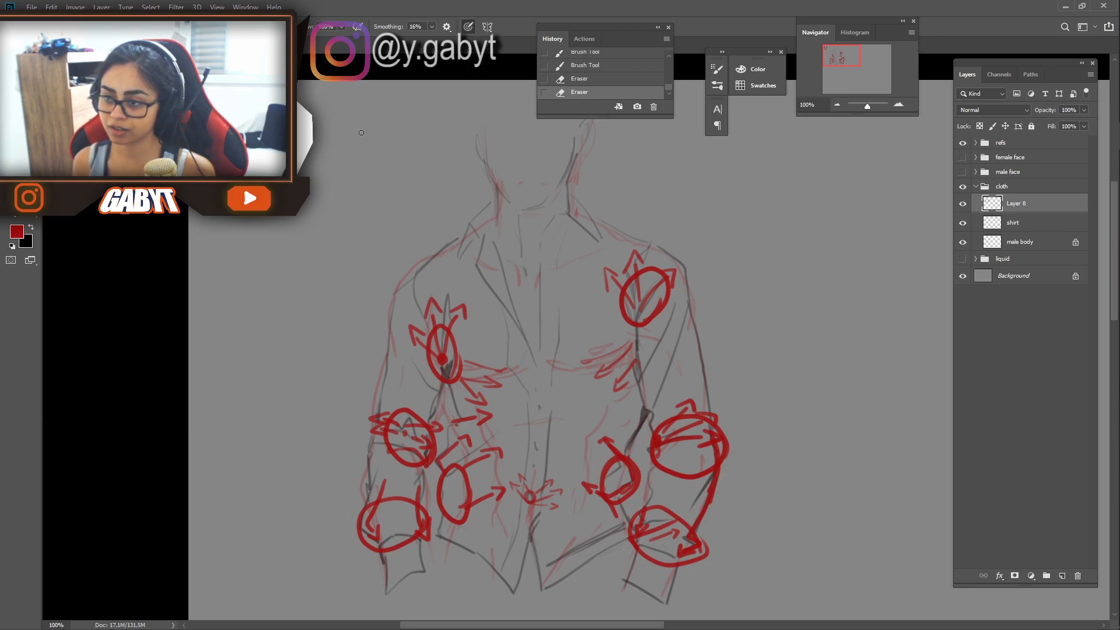
{"action": "key", "text": "b"}
{"action": "left_click", "coordinate": [414, 144]}
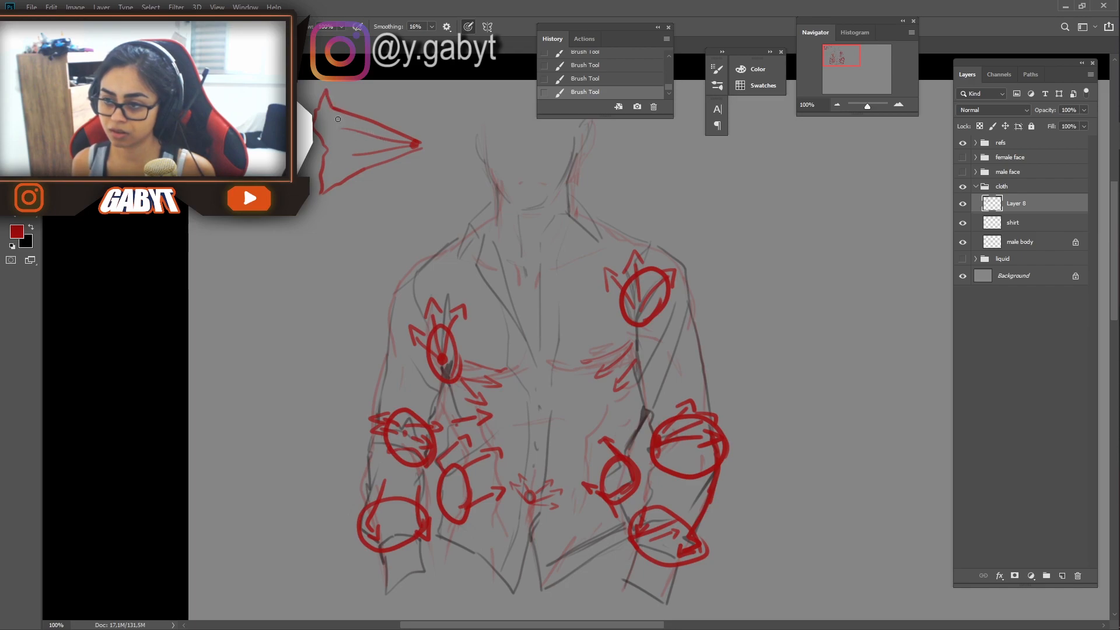
{"action": "left_click_drag", "start_coordinate": [380, 99], "coordinate": [414, 137]}
{"action": "left_click_drag", "start_coordinate": [395, 129], "coordinate": [413, 119]}
{"action": "left_click_drag", "start_coordinate": [384, 207], "coordinate": [424, 163]}
{"action": "left_click_drag", "start_coordinate": [401, 171], "coordinate": [419, 175]}
Draw red fold lines along the collar, lapels and upper front opening of the shirt.
{"action": "left_click_drag", "start_coordinate": [422, 271], "coordinate": [330, 253]}
{"action": "mouse_move", "coordinate": [348, 326]}
{"action": "left_mouse_down"}
{"action": "mouse_move", "coordinate": [368, 285]}
{"action": "mouse_move", "coordinate": [419, 343]}
{"action": "left_mouse_up"}
{"action": "mouse_move", "coordinate": [532, 236]}
{"action": "left_mouse_down"}
{"action": "mouse_move", "coordinate": [545, 294]}
{"action": "mouse_move", "coordinate": [536, 290]}
{"action": "left_mouse_up"}
{"action": "left_click_drag", "start_coordinate": [528, 219], "coordinate": [497, 335]}
{"action": "left_click_drag", "start_coordinate": [453, 232], "coordinate": [472, 316]}
{"action": "left_click_drag", "start_coordinate": [439, 250], "coordinate": [458, 309]}
{"action": "left_click_drag", "start_coordinate": [449, 223], "coordinate": [418, 272]}
{"action": "left_click_drag", "start_coordinate": [516, 251], "coordinate": [508, 373]}
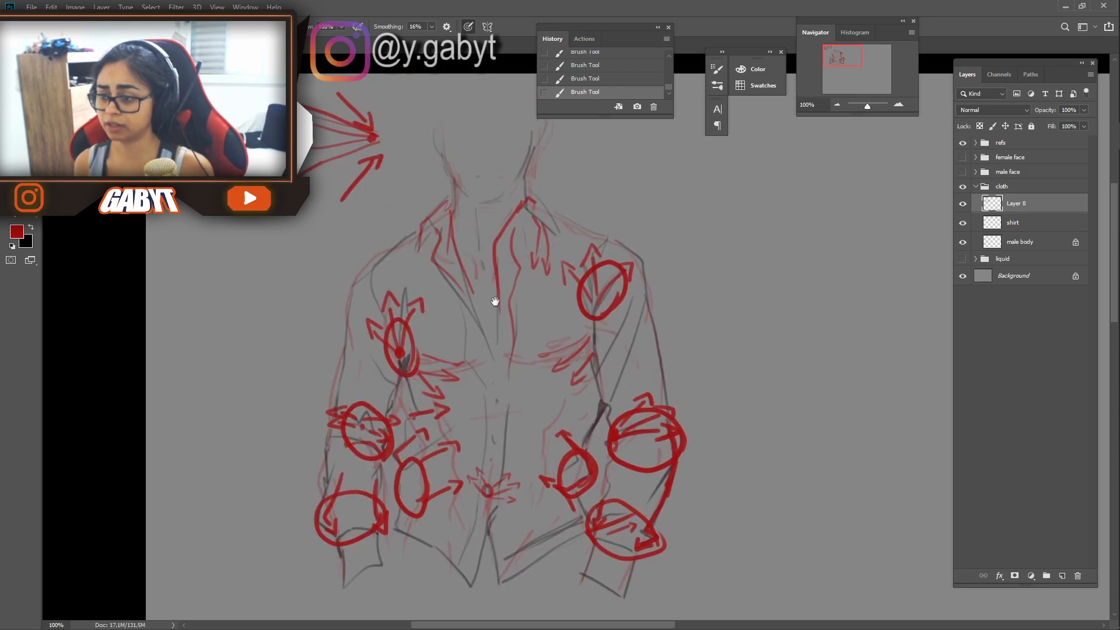
Duplicate Layer 8 and the shirt layer, and move the shirt copy to the empty canvas beside the marked-up figure.
{"action": "key", "text": "ctrl+minus"}
{"action": "left_click_drag", "start_coordinate": [933, 327], "coordinate": [793, 305]}
{"action": "left_click", "coordinate": [997, 222], "text": "shift"}
{"action": "key", "text": "ctrl+j"}
{"action": "key", "text": "ctrl+t"}
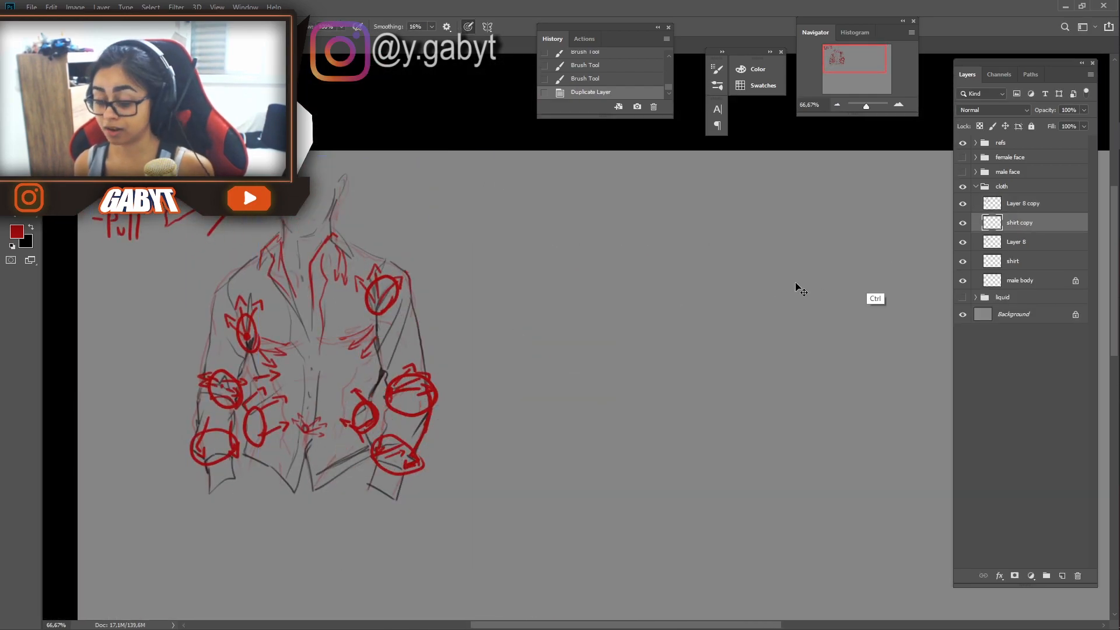
{"action": "left_click_drag", "start_coordinate": [350, 362], "coordinate": [584, 362]}
{"action": "key", "text": "ctrl+plus"}
{"action": "key", "text": "Return"}
Name the shirt copy layer 02 and group the original drawing layers as 01.
{"action": "left_click", "coordinate": [1014, 228]}
{"action": "key", "text": "ctrl+e"}
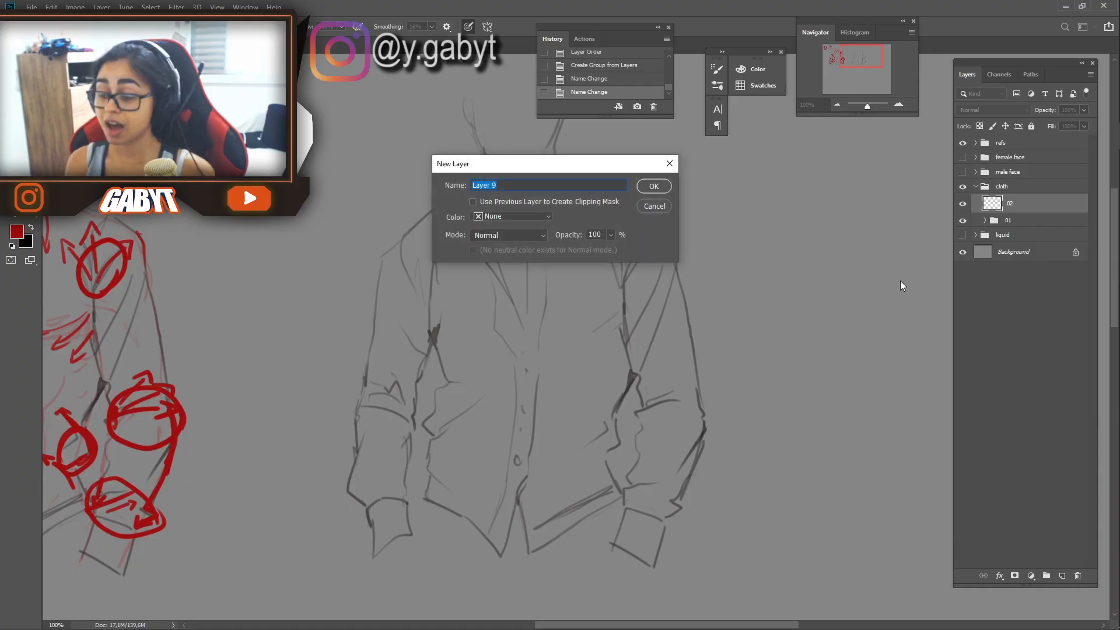
Create a new layer named "02 base" and place it beneath layer 02.
{"action": "type", "text": "base"}
{"action": "key", "text": "Return"}
{"action": "key", "text": "ctrl+bracketleft"}
Try a large grey brush dab on the copied shirt's chest, and undo it.
{"action": "right_click", "coordinate": [620, 238]}
{"action": "key", "text": "Escape"}
{"action": "left_click", "coordinate": [549, 298]}
{"action": "key", "text": "ctrl+z"}
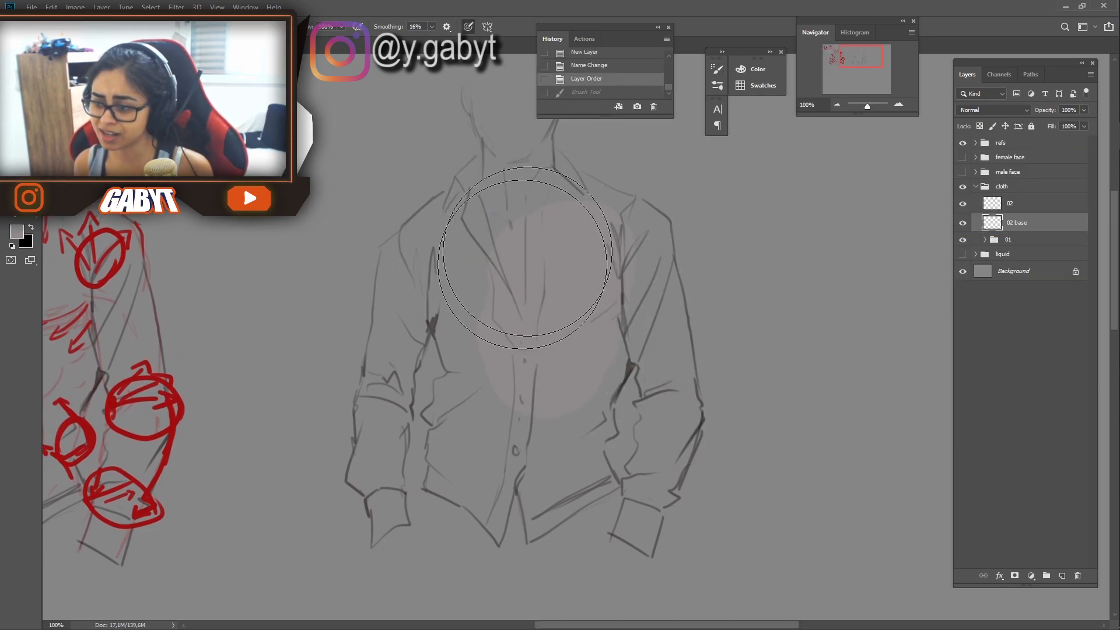
Block in the copied shirt's chest and shoulders in warm grey on the 02 base layer, using a progressively smaller brush.
{"action": "left_click_drag", "start_coordinate": [543, 363], "coordinate": [541, 353]}
{"action": "key", "text": "bracketleft"}
{"action": "key", "text": "bracketleft"}
{"action": "key", "text": "bracketleft"}
{"action": "key", "text": "bracketleft"}
{"action": "key", "text": "bracketleft"}
{"action": "key", "text": "bracketleft"}
{"action": "key", "text": "bracketleft"}
{"action": "key", "text": "bracketleft"}
{"action": "left_click_drag", "start_coordinate": [482, 200], "coordinate": [519, 155]}
{"action": "left_click_drag", "start_coordinate": [630, 224], "coordinate": [580, 195]}
Fill the torso up to the sketch lines with a smaller brush and erase the paint that spills past the outline.
{"action": "key", "text": "ctrl+plus"}
{"action": "key", "text": "bracketleft"}
{"action": "key", "text": "bracketleft"}
{"action": "key", "text": "bracketleft"}
{"action": "left_click_drag", "start_coordinate": [565, 373], "coordinate": [554, 357]}
{"action": "left_click_drag", "start_coordinate": [489, 449], "coordinate": [519, 252]}
{"action": "mouse_move", "coordinate": [548, 257]}
{"action": "left_mouse_down"}
{"action": "mouse_move", "coordinate": [520, 312]}
{"action": "mouse_move", "coordinate": [510, 395]}
{"action": "mouse_move", "coordinate": [578, 202]}
{"action": "left_mouse_up"}
{"action": "mouse_move", "coordinate": [560, 263]}
{"action": "left_mouse_down"}
{"action": "mouse_move", "coordinate": [587, 320]}
{"action": "mouse_move", "coordinate": [565, 472]}
{"action": "left_mouse_up"}
{"action": "key", "text": "e"}
{"action": "mouse_move", "coordinate": [496, 408]}
{"action": "left_mouse_down"}
{"action": "mouse_move", "coordinate": [459, 391]}
{"action": "mouse_move", "coordinate": [454, 203]}
{"action": "mouse_move", "coordinate": [240, 341]}
{"action": "mouse_move", "coordinate": [251, 315]}
{"action": "left_mouse_up"}
Continue the base fill along the torso edge and one sleeve, picking the grey paint color for it.
{"action": "key", "text": "b"}
{"action": "left_click_drag", "start_coordinate": [257, 269], "coordinate": [361, 336]}
{"action": "mouse_move", "coordinate": [326, 257]}
{"action": "left_mouse_down"}
{"action": "mouse_move", "coordinate": [369, 217]}
{"action": "mouse_move", "coordinate": [282, 292]}
{"action": "left_mouse_up"}
{"action": "left_click_drag", "start_coordinate": [292, 188], "coordinate": [291, 279]}
{"action": "left_click", "coordinate": [16, 232]}
{"action": "left_click", "coordinate": [817, 333]}
{"action": "left_click", "coordinate": [1060, 245]}
{"action": "left_click_drag", "start_coordinate": [306, 155], "coordinate": [342, 268]}
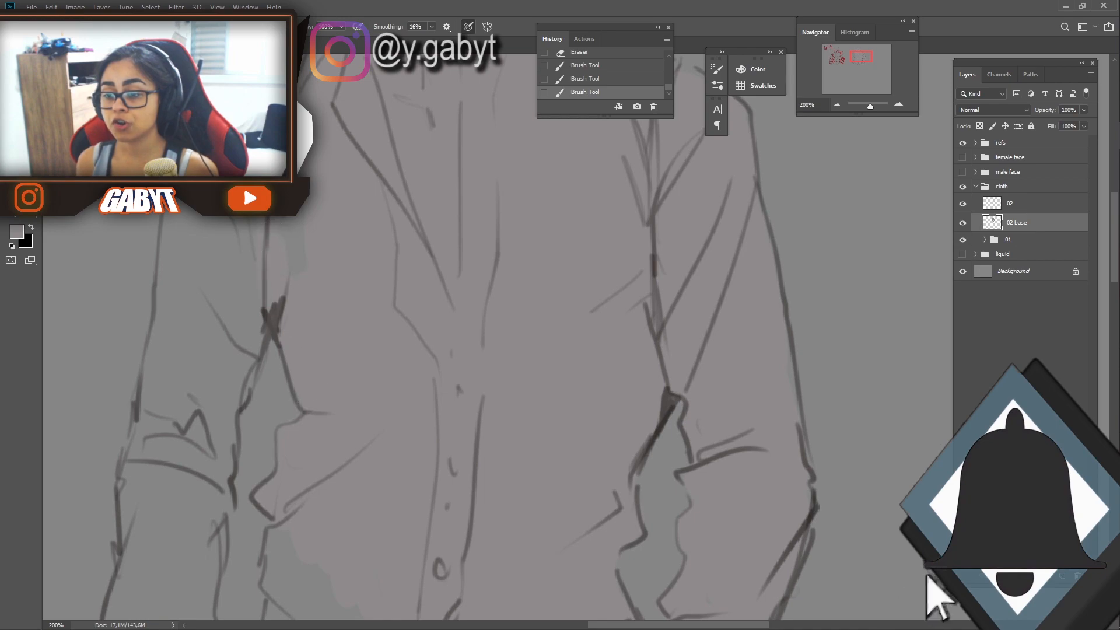
Fill the remaining sleeve, the cuffs and the shirt's lower hem with the same grey base color.
{"action": "mouse_move", "coordinate": [304, 225]}
{"action": "left_mouse_down"}
{"action": "mouse_move", "coordinate": [335, 275]}
{"action": "mouse_move", "coordinate": [373, 263]}
{"action": "mouse_move", "coordinate": [438, 353]}
{"action": "left_mouse_up"}
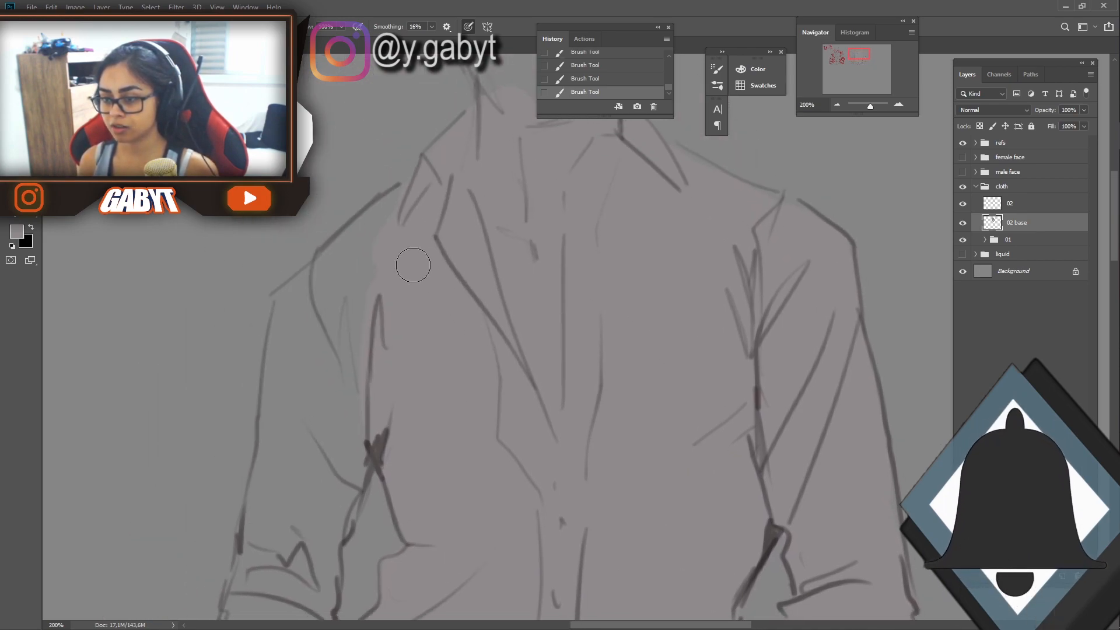
{"action": "mouse_move", "coordinate": [291, 309]}
{"action": "left_mouse_down"}
{"action": "mouse_move", "coordinate": [305, 282]}
{"action": "mouse_move", "coordinate": [287, 305]}
{"action": "mouse_move", "coordinate": [295, 482]}
{"action": "mouse_move", "coordinate": [351, 412]}
{"action": "mouse_move", "coordinate": [369, 434]}
{"action": "mouse_move", "coordinate": [282, 629]}
{"action": "left_mouse_up"}
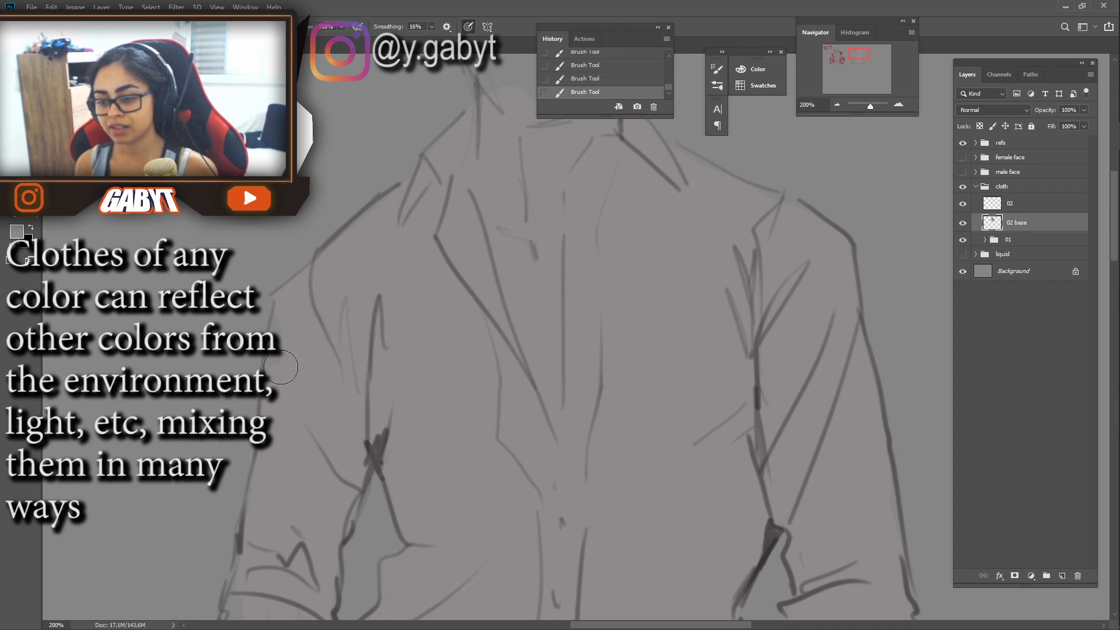
{"action": "scroll", "coordinate": [272, 389], "scroll_direction": "down", "scroll_amount": 4}
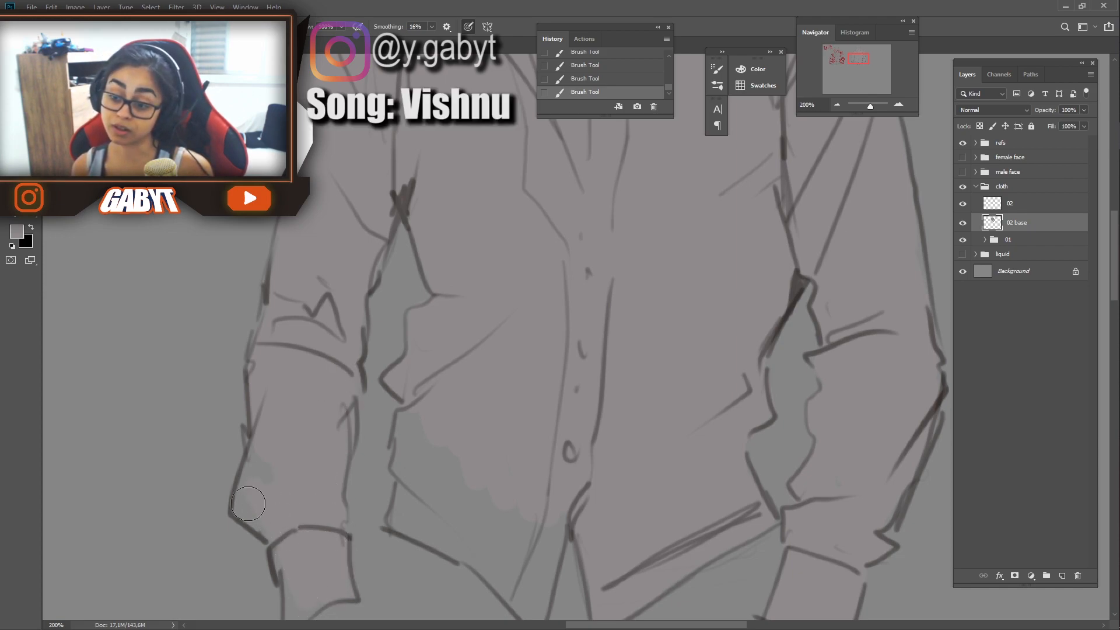
{"action": "scroll", "coordinate": [324, 383], "scroll_direction": "down", "scroll_amount": 5}
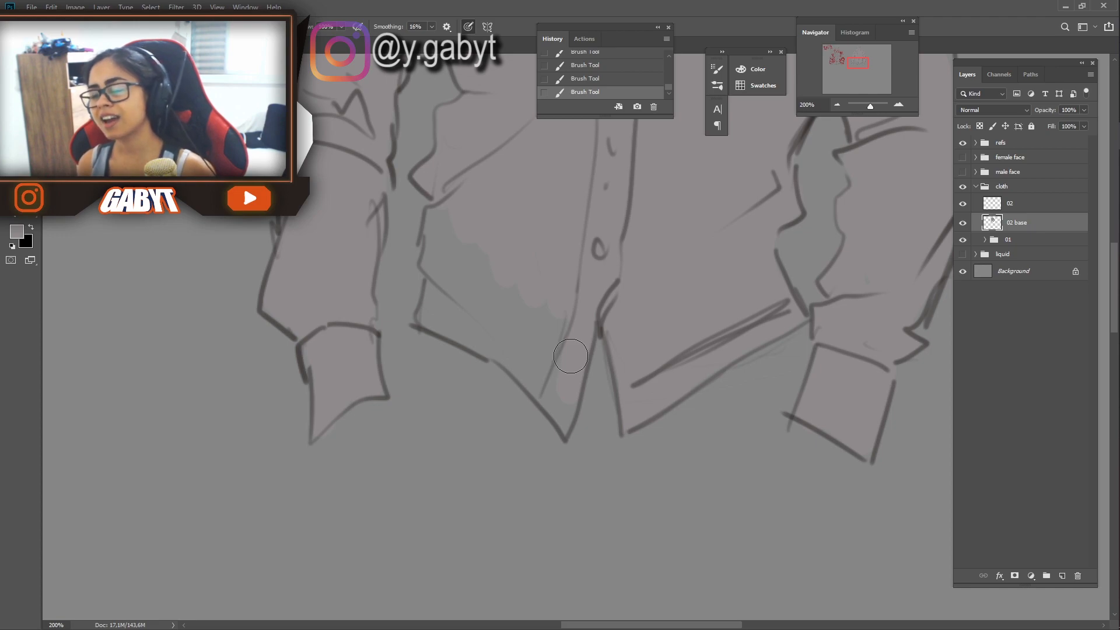
{"action": "mouse_move", "coordinate": [468, 301]}
{"action": "left_mouse_down"}
{"action": "mouse_move", "coordinate": [369, 523]}
{"action": "mouse_move", "coordinate": [299, 319]}
{"action": "left_mouse_up"}
Pick a brown skin color and paint the neck and the exposed chest inside the open collar.
{"action": "left_click", "coordinate": [16, 231]}
{"action": "left_click", "coordinate": [957, 392]}
{"action": "left_click", "coordinate": [852, 312]}
{"action": "left_click", "coordinate": [1060, 245]}
{"action": "key", "text": "ctrl+z"}
{"action": "mouse_move", "coordinate": [402, 360]}
{"action": "left_mouse_down"}
{"action": "mouse_move", "coordinate": [400, 335]}
{"action": "mouse_move", "coordinate": [480, 116]}
{"action": "left_mouse_up"}
{"action": "left_click_drag", "start_coordinate": [467, 157], "coordinate": [469, 295]}
{"action": "mouse_move", "coordinate": [350, 169]}
{"action": "left_mouse_down"}
{"action": "mouse_move", "coordinate": [430, 200]}
{"action": "mouse_move", "coordinate": [380, 410]}
{"action": "left_mouse_up"}
{"action": "left_click_drag", "start_coordinate": [402, 455], "coordinate": [422, 332]}
{"action": "left_click_drag", "start_coordinate": [870, 106], "coordinate": [867, 109]}
{"action": "left_click_drag", "start_coordinate": [887, 262], "coordinate": [798, 186]}
{"action": "left_click_drag", "start_coordinate": [697, 267], "coordinate": [633, 252]}
Merge the shirt sketch with its base layer, duplicate the result, and move the copy beside the first colored figure.
{"action": "key", "text": "ctrl+e"}
{"action": "key", "text": "ctrl+j"}
{"action": "left_click_drag", "start_coordinate": [639, 203], "coordinate": [710, 214]}
{"action": "key", "text": "ctrl+z"}
{"action": "key", "text": "ctrl+z"}
{"action": "key", "text": "ctrl+t"}
{"action": "left_click_drag", "start_coordinate": [510, 333], "coordinate": [945, 326]}
{"action": "left_click_drag", "start_coordinate": [875, 204], "coordinate": [509, 217]}
{"action": "key", "text": "Return"}
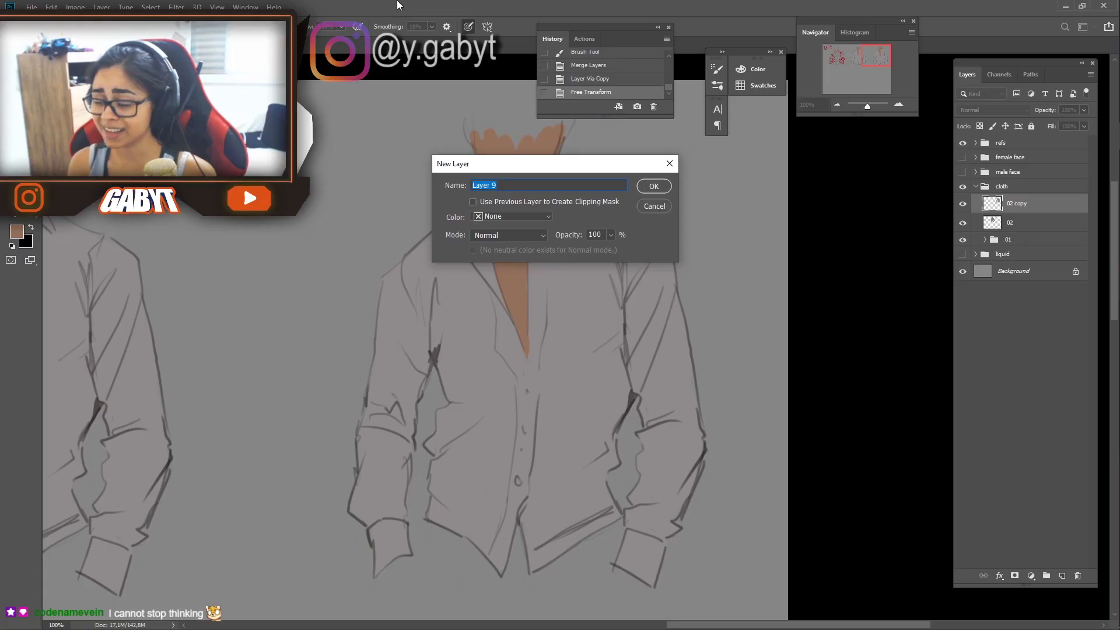
Create a layer named "multiply" in Multiply mode and clip it to the 02 copy layer.
{"action": "type", "text": "multiply"}
{"action": "left_click", "coordinate": [492, 233]}
{"action": "left_click", "coordinate": [513, 280]}
{"action": "left_click", "coordinate": [655, 185]}
{"action": "right_click", "coordinate": [224, 298]}
{"action": "key", "text": "Escape"}
Create a second clipped layer named "color dodge" and set its blending mode to Color Dodge.
{"action": "key", "text": "ctrl+shift+n"}
{"action": "type", "text": "color dodge"}
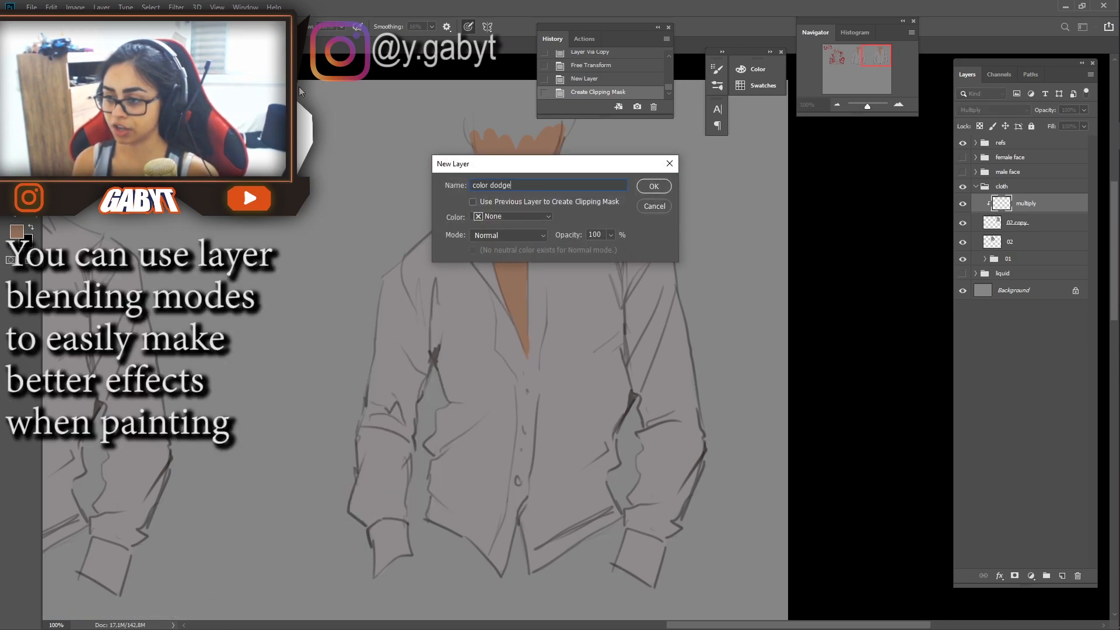
{"action": "key", "text": "Return"}
{"action": "key", "text": "ctrl+alt+g"}
{"action": "right_click", "coordinate": [497, 293]}
{"action": "key", "text": "Escape"}
Shade the lower torso and sleeves of the shirt copy on the multiply layer with a large soft brush, undoing excess strokes.
{"action": "scroll", "coordinate": [465, 468], "scroll_direction": "down", "scroll_amount": 7}
{"action": "scroll", "coordinate": [768, 209], "scroll_direction": "up", "scroll_amount": 6}
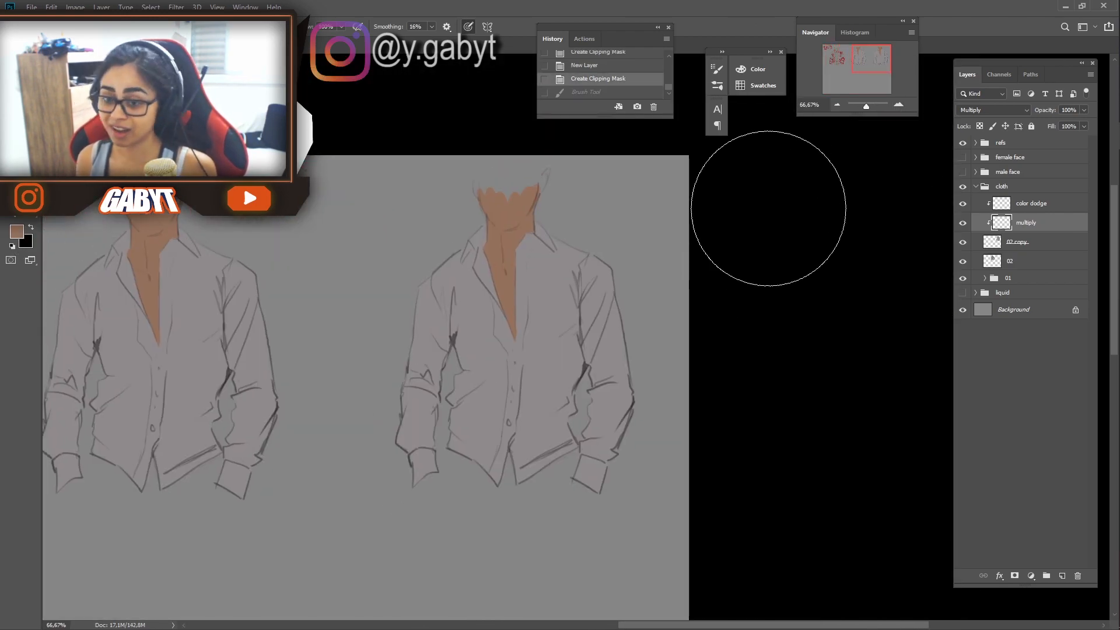
{"action": "mouse_move", "coordinate": [529, 494]}
{"action": "left_mouse_down"}
{"action": "mouse_move", "coordinate": [612, 426]}
{"action": "mouse_move", "coordinate": [572, 388]}
{"action": "mouse_move", "coordinate": [510, 485]}
{"action": "mouse_move", "coordinate": [428, 534]}
{"action": "mouse_move", "coordinate": [467, 442]}
{"action": "mouse_move", "coordinate": [640, 368]}
{"action": "mouse_move", "coordinate": [467, 503]}
{"action": "mouse_move", "coordinate": [618, 399]}
{"action": "mouse_move", "coordinate": [606, 375]}
{"action": "mouse_move", "coordinate": [500, 434]}
{"action": "mouse_move", "coordinate": [461, 486]}
{"action": "mouse_move", "coordinate": [437, 495]}
{"action": "mouse_move", "coordinate": [555, 408]}
{"action": "mouse_move", "coordinate": [467, 424]}
{"action": "mouse_move", "coordinate": [470, 379]}
{"action": "mouse_move", "coordinate": [618, 467]}
{"action": "left_mouse_up"}
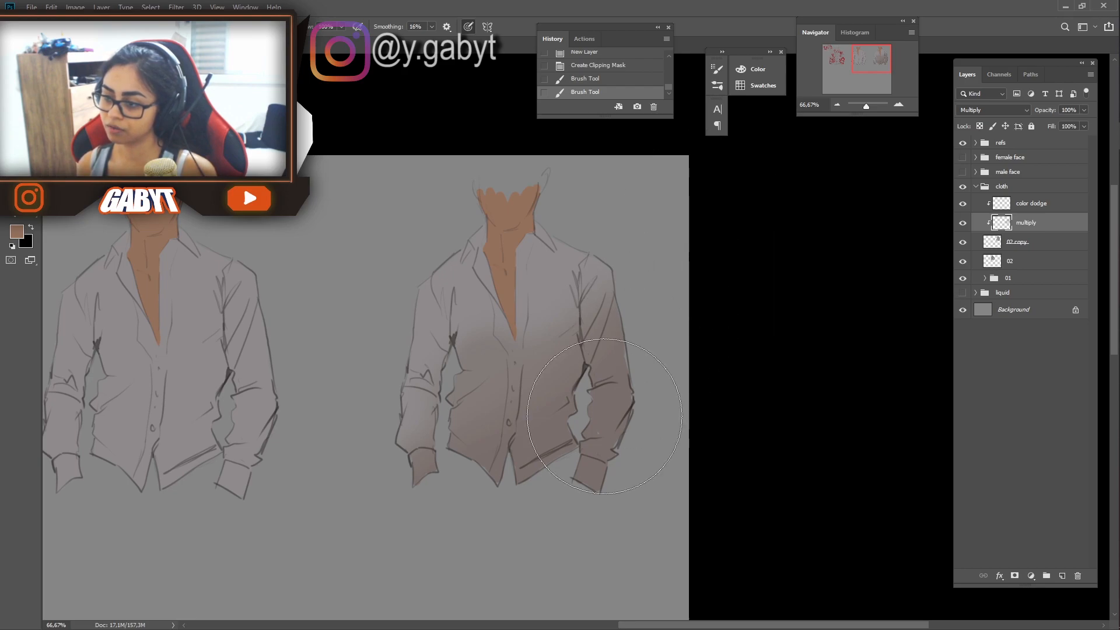
{"action": "left_click_drag", "start_coordinate": [355, 518], "coordinate": [500, 537]}
{"action": "mouse_move", "coordinate": [393, 487]}
{"action": "left_mouse_down"}
{"action": "mouse_move", "coordinate": [379, 391]}
{"action": "mouse_move", "coordinate": [370, 408]}
{"action": "mouse_move", "coordinate": [375, 280]}
{"action": "mouse_move", "coordinate": [379, 376]}
{"action": "mouse_move", "coordinate": [361, 438]}
{"action": "left_mouse_up"}
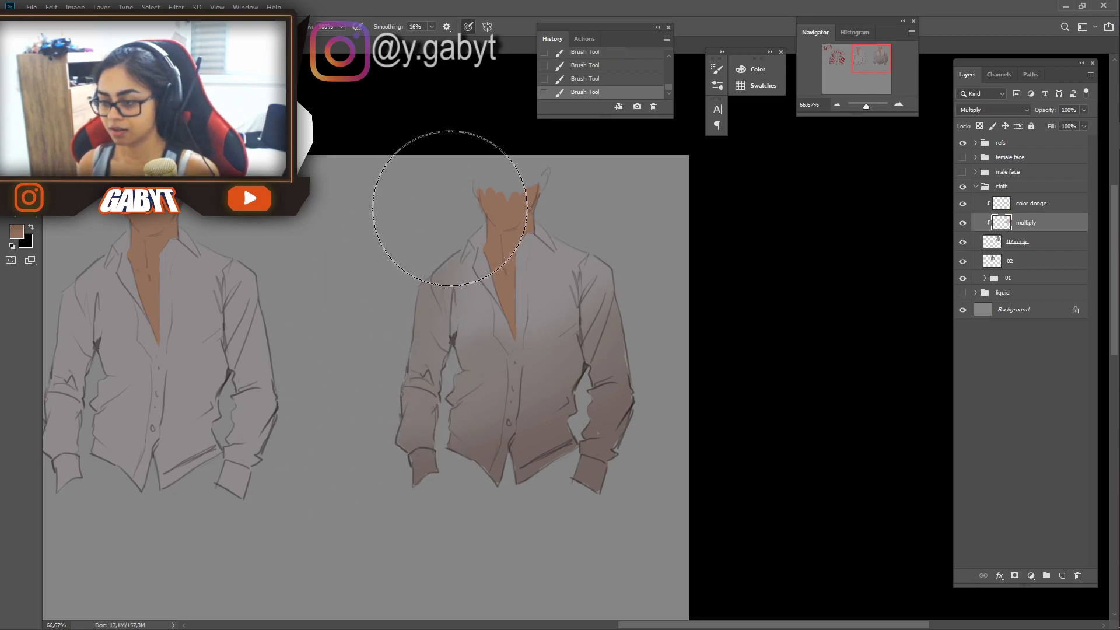
{"action": "key", "text": "ctrl+z"}
{"action": "key", "text": "ctrl+z"}
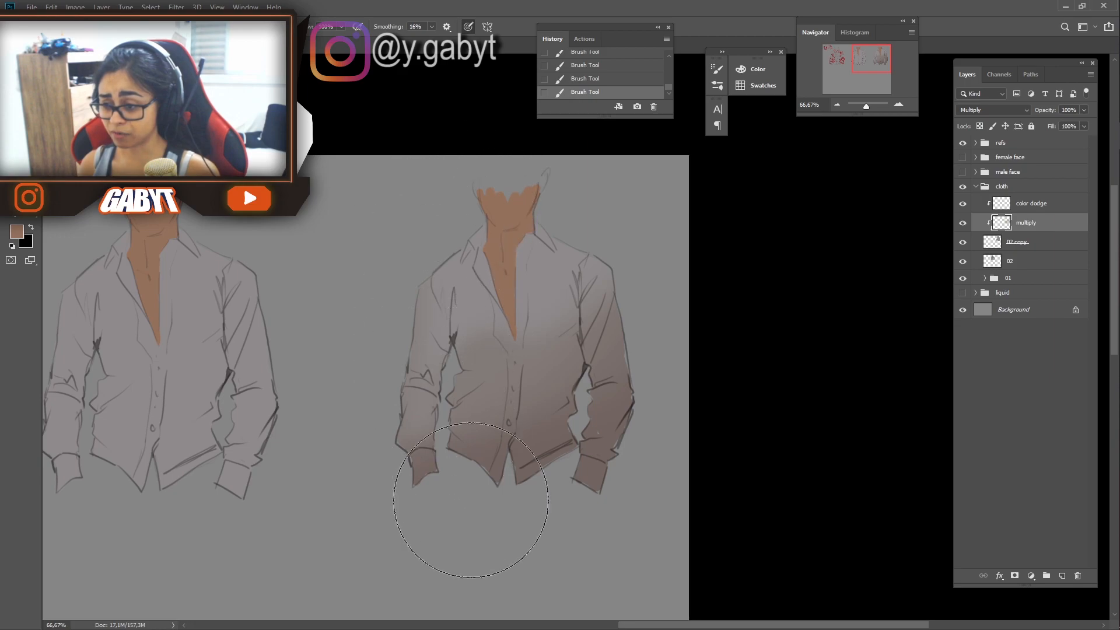
{"action": "scroll", "coordinate": [485, 198], "scroll_direction": "up", "scroll_amount": 1}
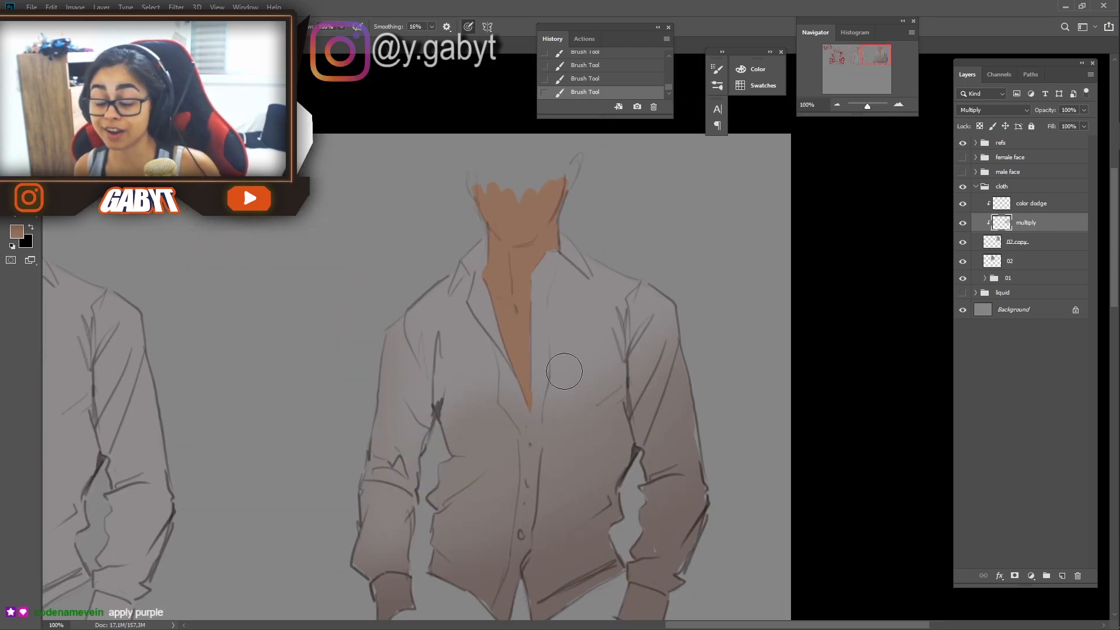
{"action": "key", "text": "ctrl+z"}
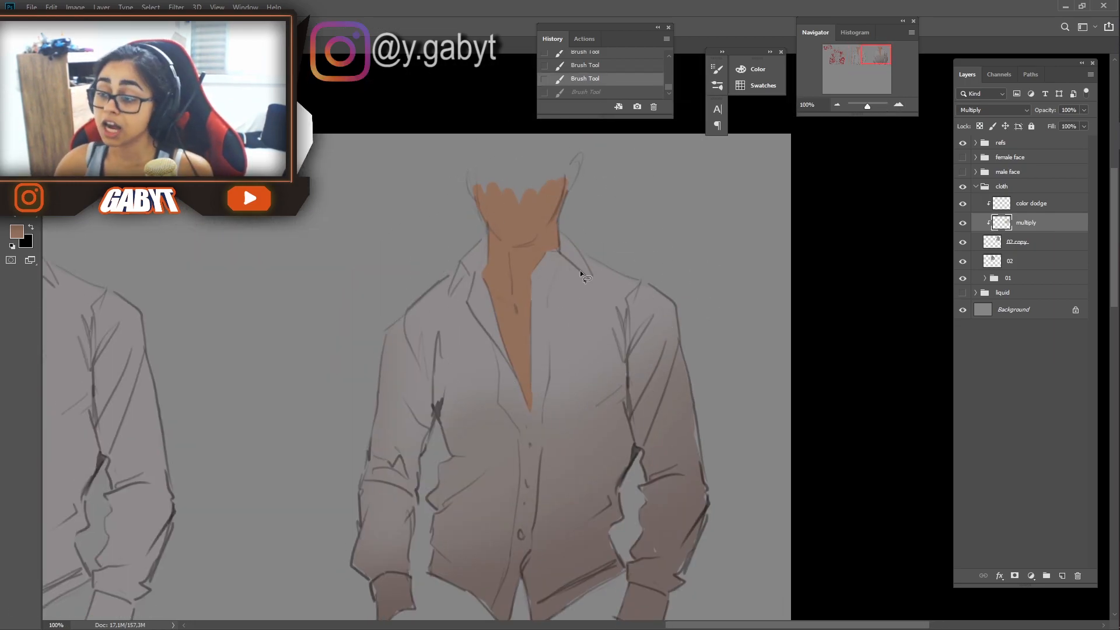
Lasso the areas under and around both collar flaps and brush soft shadows inside the selections.
{"action": "mouse_move", "coordinate": [581, 251]}
{"action": "left_mouse_down"}
{"action": "mouse_move", "coordinate": [595, 286]}
{"action": "mouse_move", "coordinate": [563, 264]}
{"action": "mouse_move", "coordinate": [550, 270]}
{"action": "left_mouse_up"}
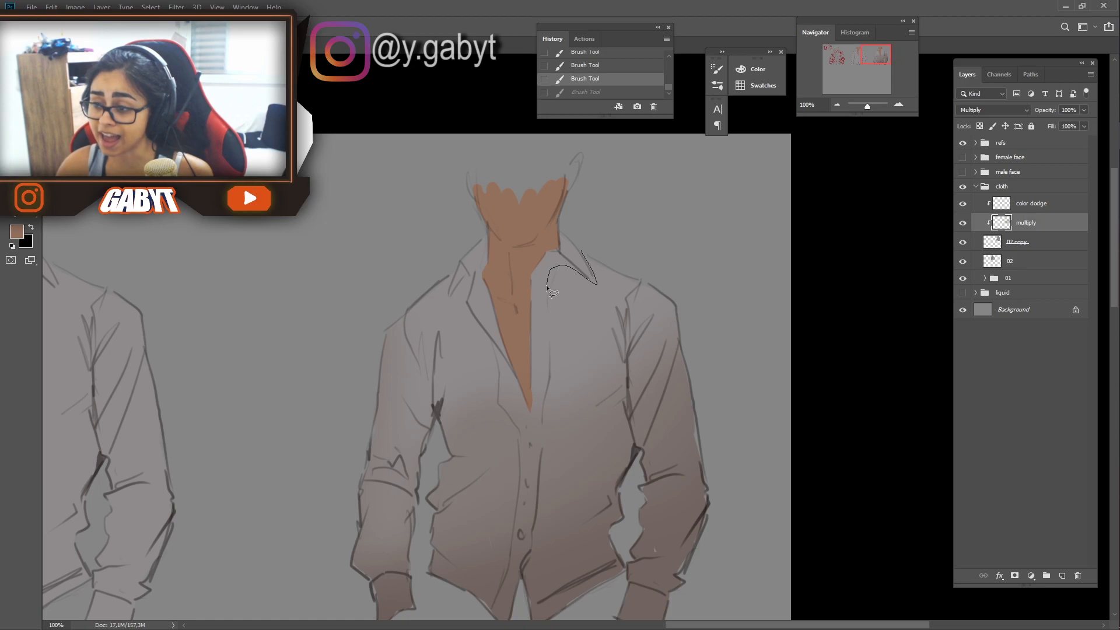
{"action": "key", "text": "ctrl+d"}
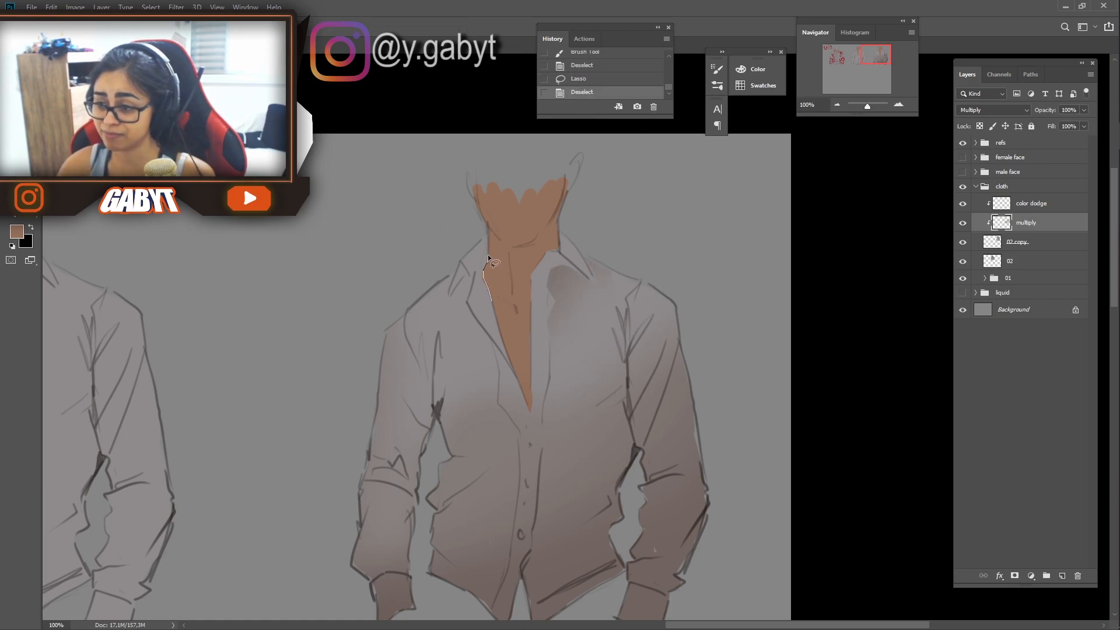
{"action": "left_click_drag", "start_coordinate": [488, 258], "coordinate": [492, 315]}
{"action": "key", "text": "ctrl+d"}
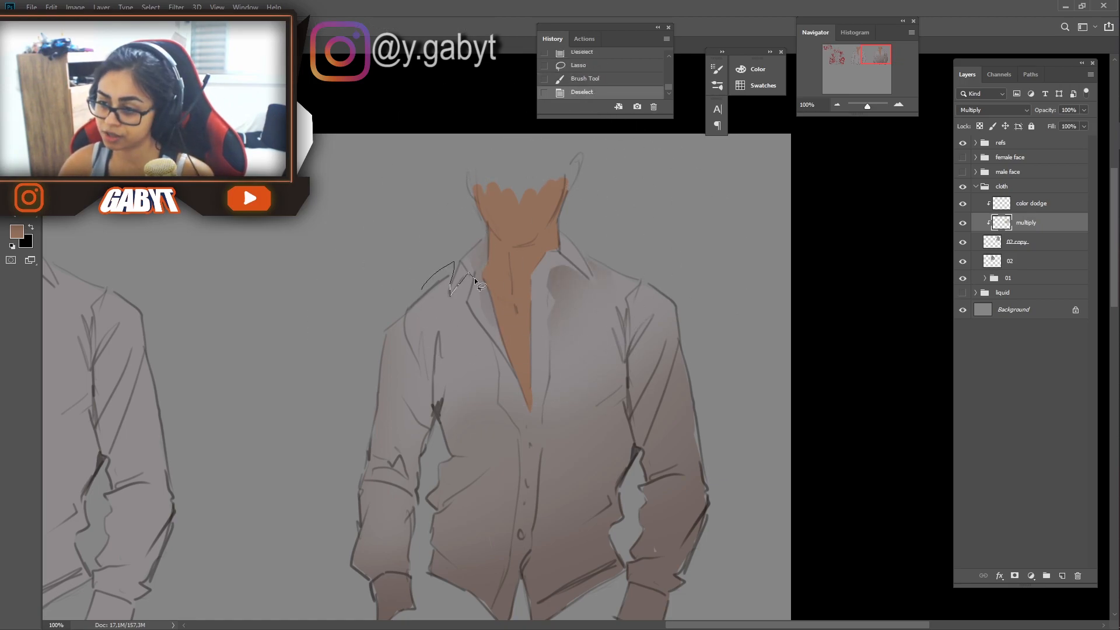
{"action": "left_click_drag", "start_coordinate": [475, 278], "coordinate": [426, 301]}
{"action": "key", "text": "b"}
{"action": "left_click_drag", "start_coordinate": [506, 354], "coordinate": [470, 327]}
{"action": "key", "text": "ctrl+d"}
Lower the eraser's hardness and fade the multiply shading across the shirt into a gradient with a very large eraser.
{"action": "left_click_drag", "start_coordinate": [868, 107], "coordinate": [866, 106]}
{"action": "key", "text": "e"}
{"action": "right_click", "coordinate": [487, 337]}
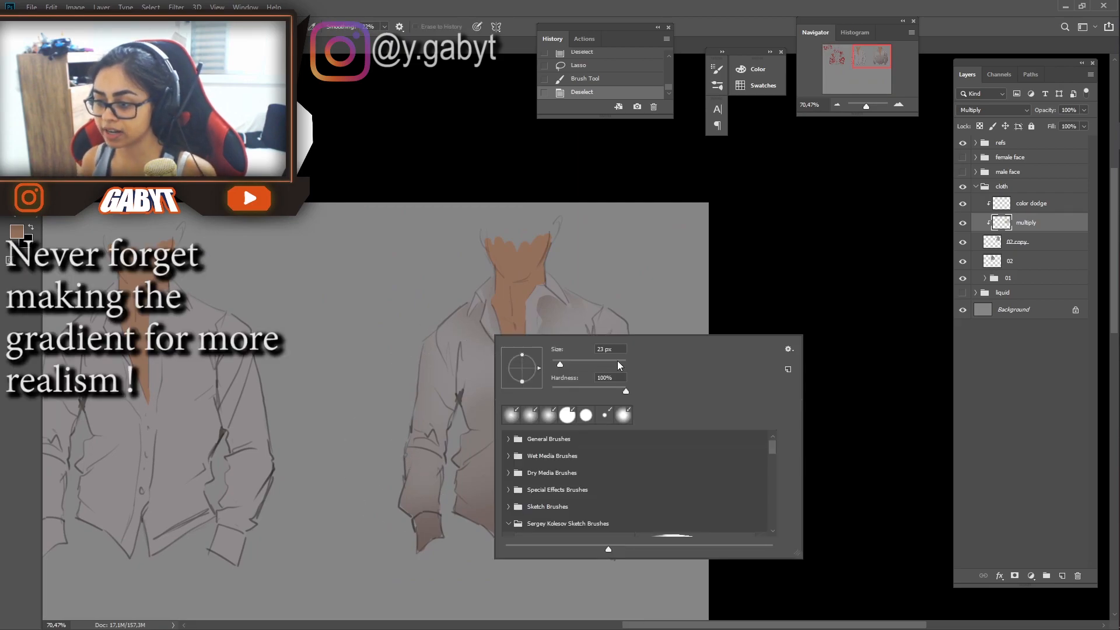
{"action": "left_click_drag", "start_coordinate": [624, 388], "coordinate": [526, 388]}
{"action": "left_click", "coordinate": [816, 254]}
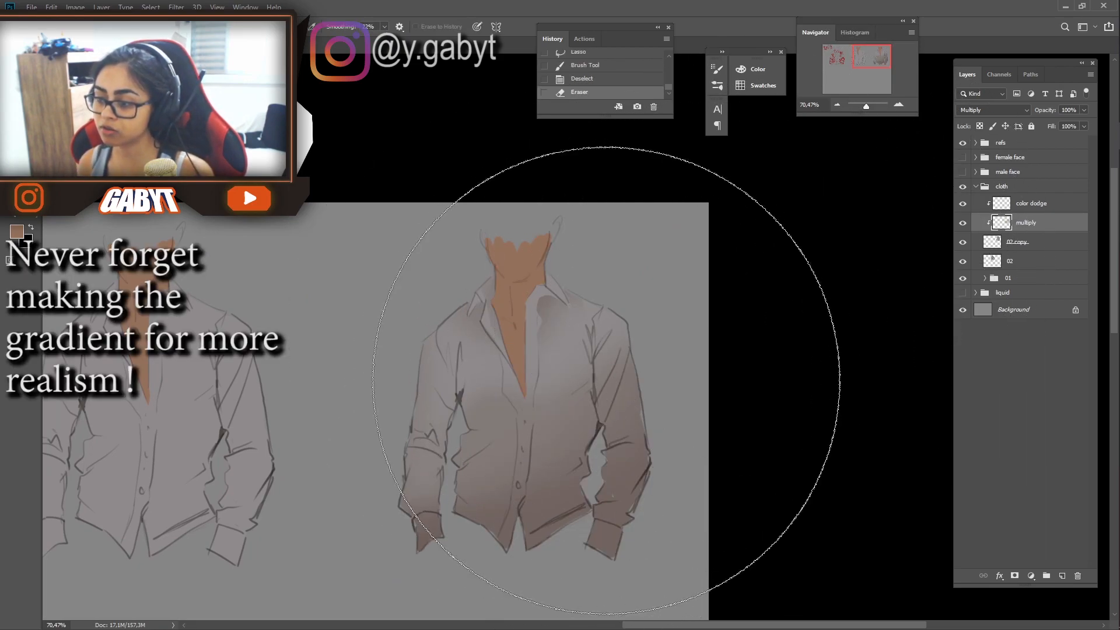
{"action": "left_click_drag", "start_coordinate": [605, 379], "coordinate": [536, 417]}
{"action": "left_click_drag", "start_coordinate": [455, 414], "coordinate": [458, 413]}
{"action": "key", "text": "ctrl+z"}
{"action": "mouse_move", "coordinate": [603, 380]}
{"action": "left_mouse_down"}
{"action": "mouse_move", "coordinate": [445, 394]}
{"action": "mouse_move", "coordinate": [602, 365]}
{"action": "mouse_move", "coordinate": [530, 392]}
{"action": "mouse_move", "coordinate": [588, 386]}
{"action": "mouse_move", "coordinate": [511, 397]}
{"action": "left_mouse_up"}
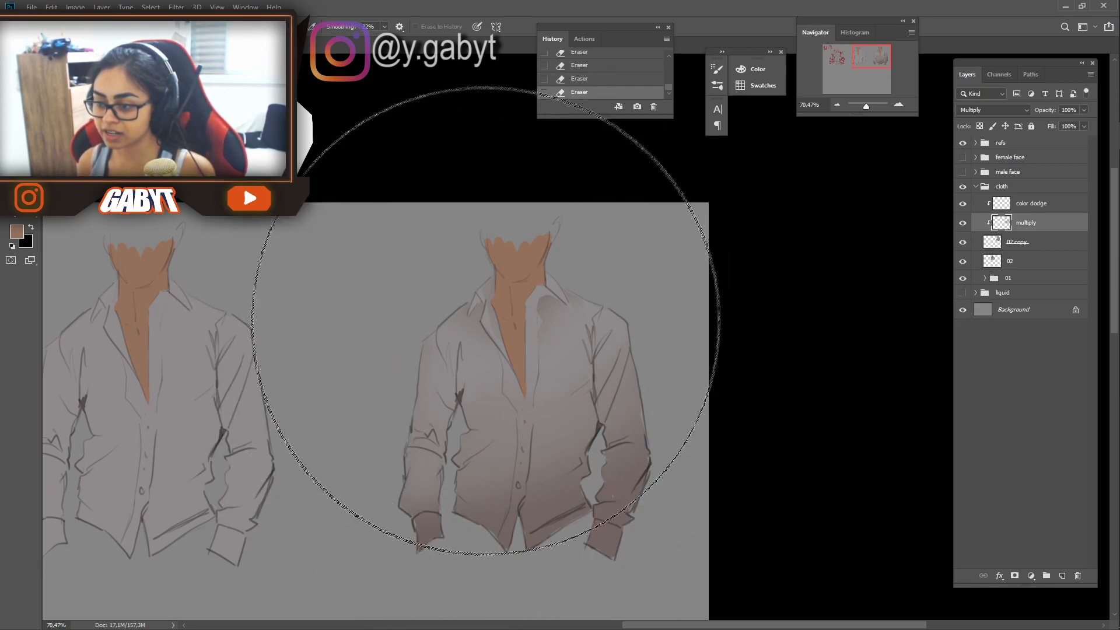
{"action": "key", "text": "ctrl+z"}
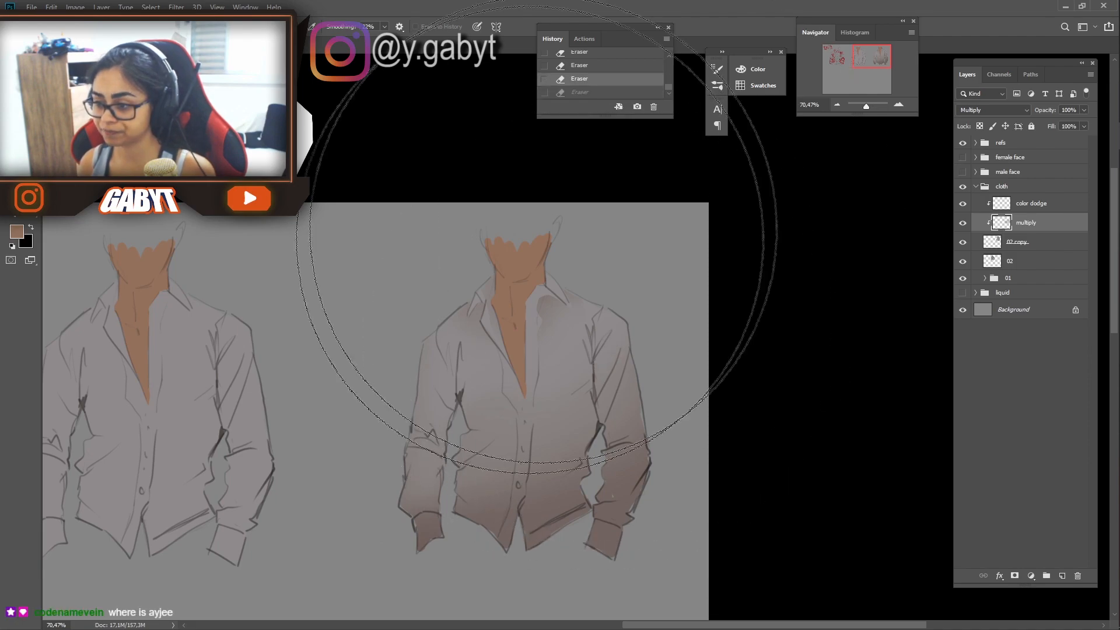
Brush a little more shading onto the shirt on the multiply layer.
{"action": "key", "text": "b"}
{"action": "left_click_drag", "start_coordinate": [631, 328], "coordinate": [647, 312]}
{"action": "left_click_drag", "start_coordinate": [633, 298], "coordinate": [647, 312]}
{"action": "key", "text": "ctrl+plus"}
{"action": "mouse_move", "coordinate": [662, 496]}
{"action": "left_mouse_down"}
{"action": "mouse_move", "coordinate": [652, 430]}
{"action": "mouse_move", "coordinate": [637, 460]}
{"action": "left_mouse_up"}
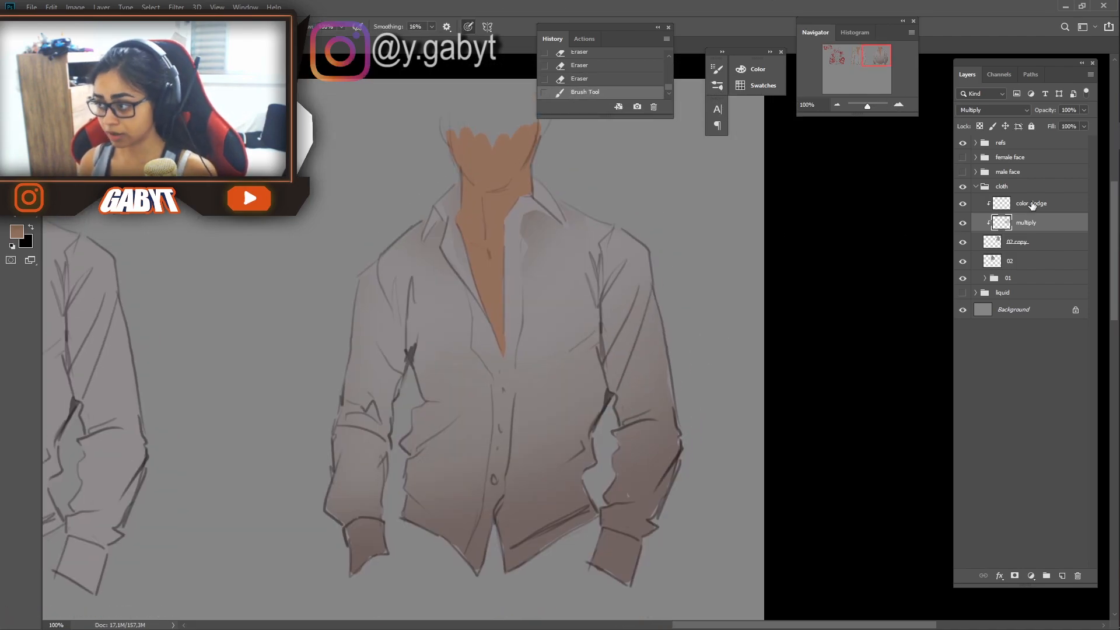
Activate the color dodge layer and choose a pale yellow brush color for the highlights.
{"action": "left_click", "coordinate": [1035, 204]}
{"action": "left_click", "coordinate": [16, 232]}
{"action": "left_click", "coordinate": [818, 265]}
{"action": "left_click_drag", "start_coordinate": [959, 389], "coordinate": [959, 377]}
{"action": "left_click", "coordinate": [1060, 246]}
{"action": "right_click", "coordinate": [545, 310]}
{"action": "key", "text": "Return"}
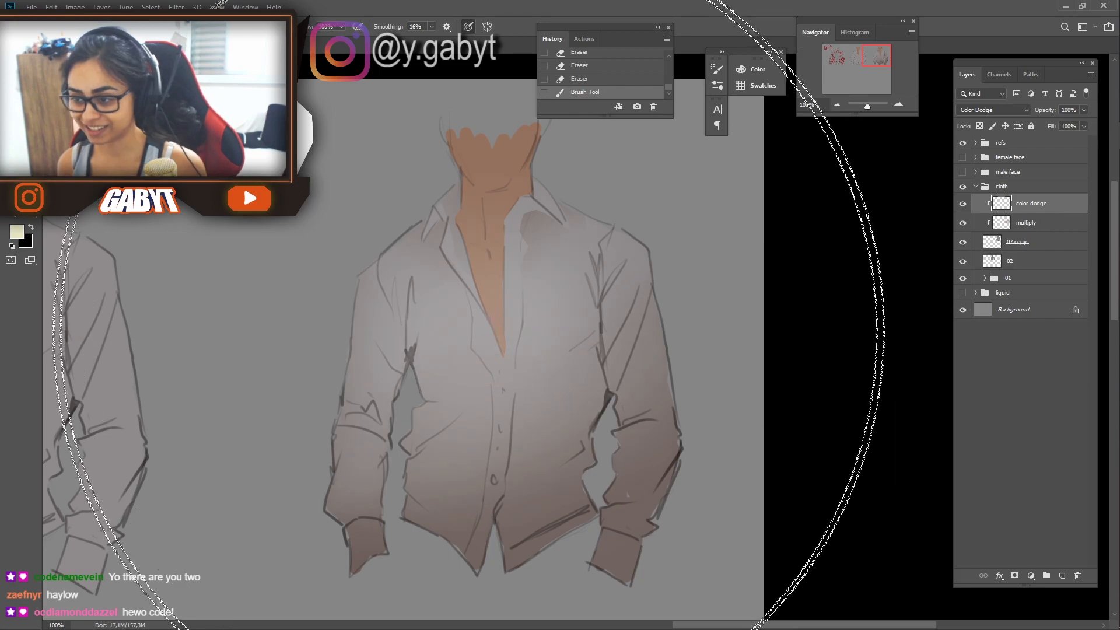
Try a very large highlight dab over the chest, undo it, and shrink the brush.
{"action": "left_click", "coordinate": [478, 360]}
{"action": "key", "text": "ctrl+z"}
{"action": "key", "text": "bracketleft"}
{"action": "key", "text": "bracketleft"}
{"action": "key", "text": "bracketleft"}
{"action": "key", "text": "bracketleft"}
{"action": "key", "text": "bracketleft"}
{"action": "key", "text": "bracketleft"}
Select the skin area on the 02 copy layer with the Magic Wand and invert the selection.
{"action": "left_click", "coordinate": [1019, 241]}
{"action": "key", "text": "w"}
{"action": "left_click", "coordinate": [528, 319]}
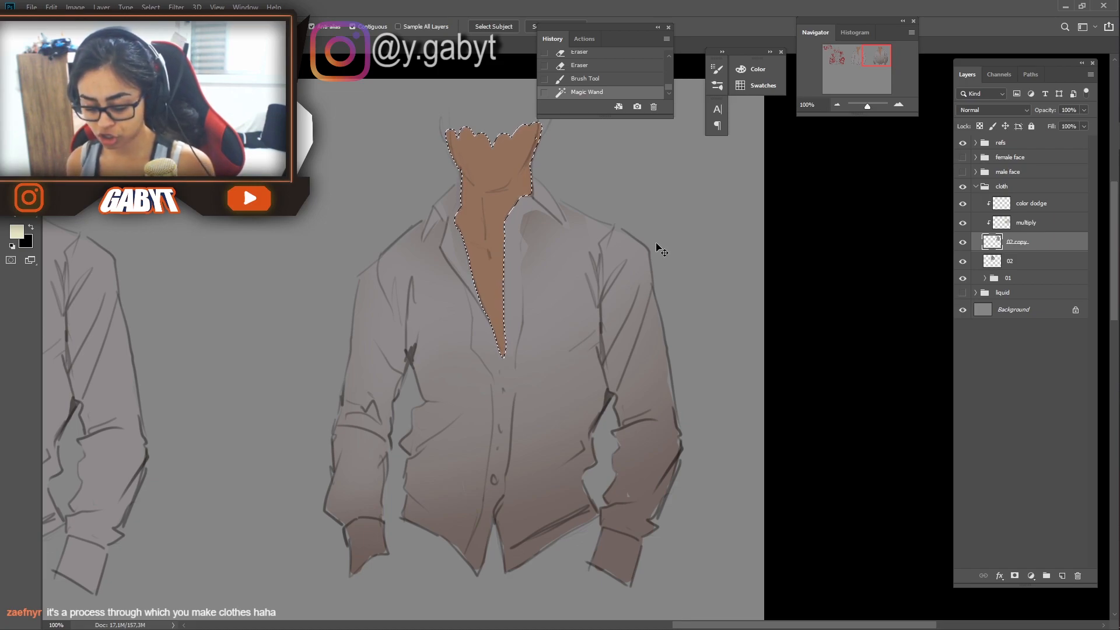
{"action": "key", "text": "ctrl+shift+i"}
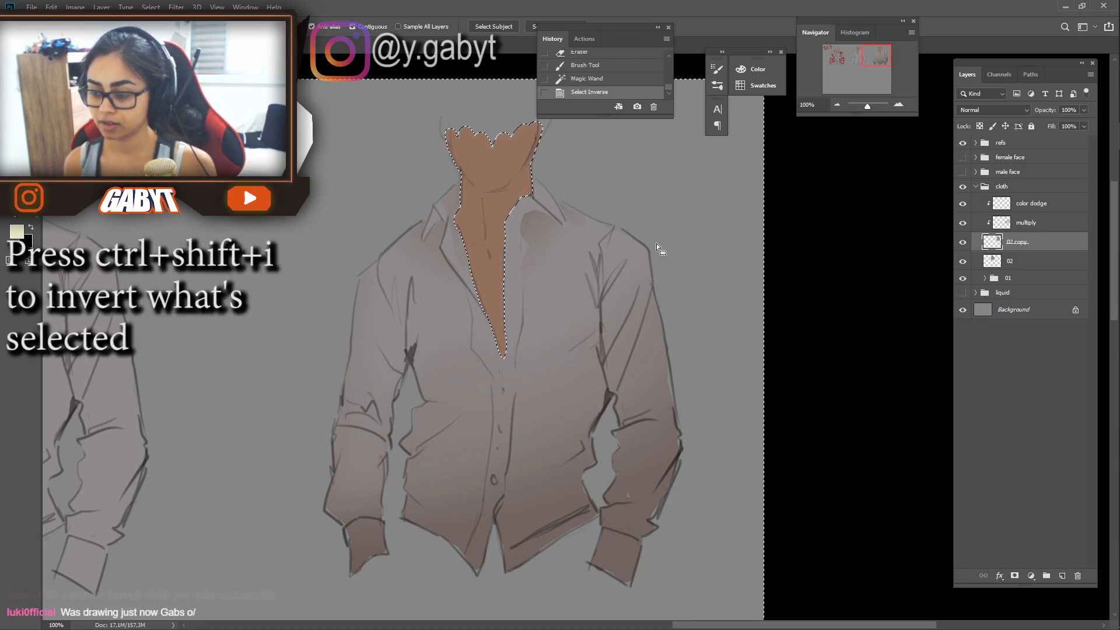
{"action": "key", "text": "b"}
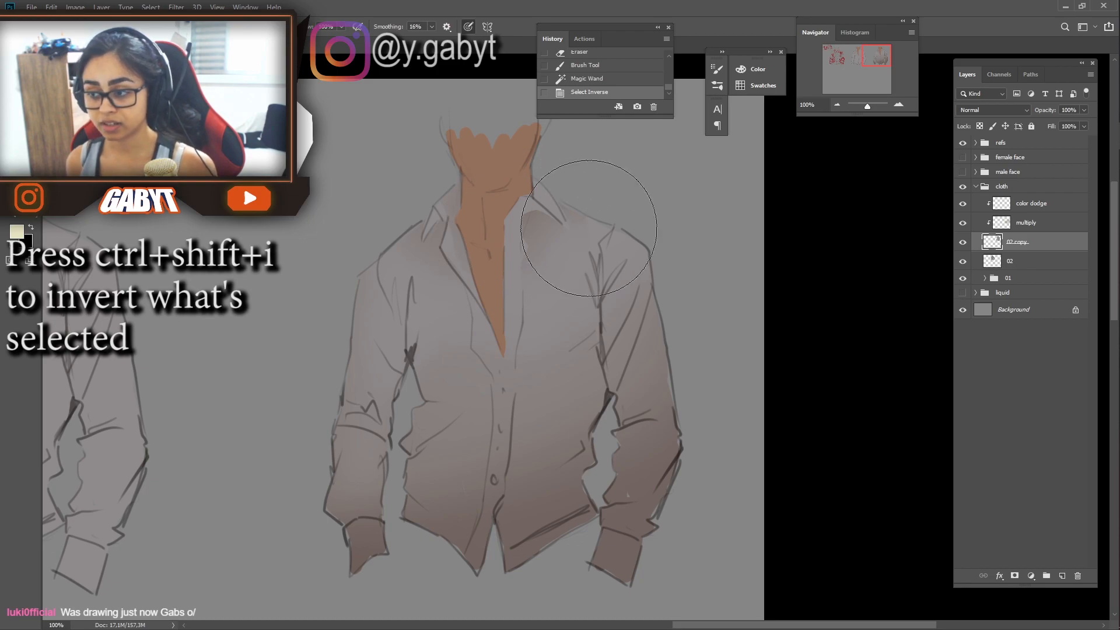
Brush a large soft pale yellow highlight across the shirt's chest and shoulders on the color dodge layer.
{"action": "left_click", "coordinate": [1031, 205]}
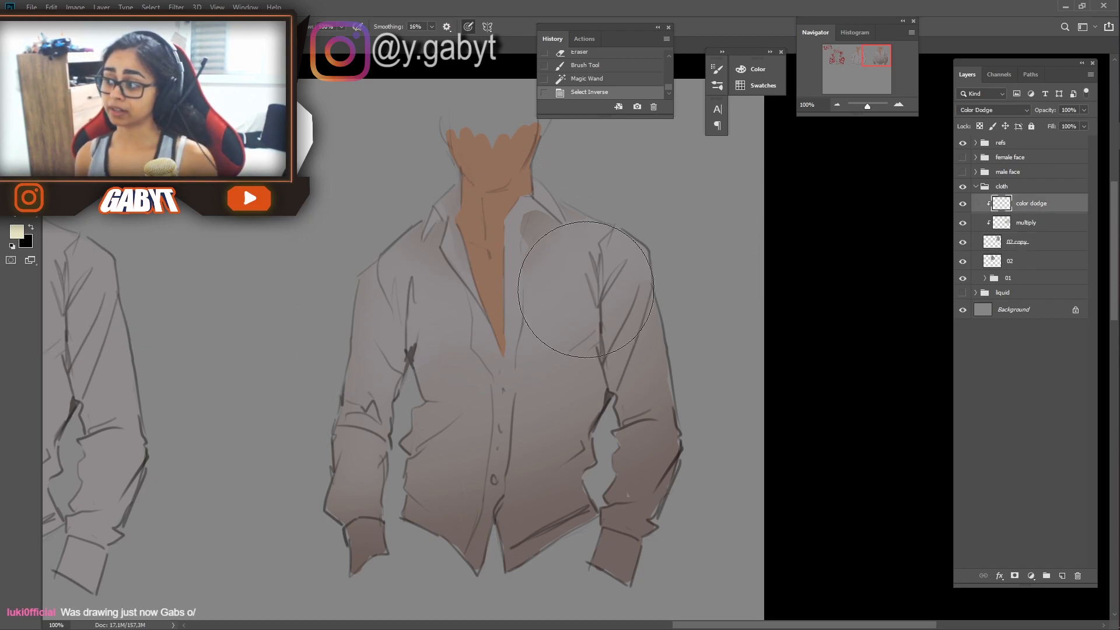
{"action": "key", "text": "bracketright"}
{"action": "key", "text": "bracketright"}
{"action": "key", "text": "bracketright"}
{"action": "key", "text": "bracketright"}
{"action": "key", "text": "bracketright"}
{"action": "key", "text": "bracketright"}
{"action": "key", "text": "bracketright"}
{"action": "mouse_move", "coordinate": [521, 283]}
{"action": "left_mouse_down"}
{"action": "mouse_move", "coordinate": [444, 310]}
{"action": "mouse_move", "coordinate": [583, 283]}
{"action": "mouse_move", "coordinate": [436, 308]}
{"action": "mouse_move", "coordinate": [460, 350]}
{"action": "left_mouse_up"}
{"action": "key", "text": "ctrl+z"}
{"action": "left_click_drag", "start_coordinate": [505, 312], "coordinate": [444, 318]}
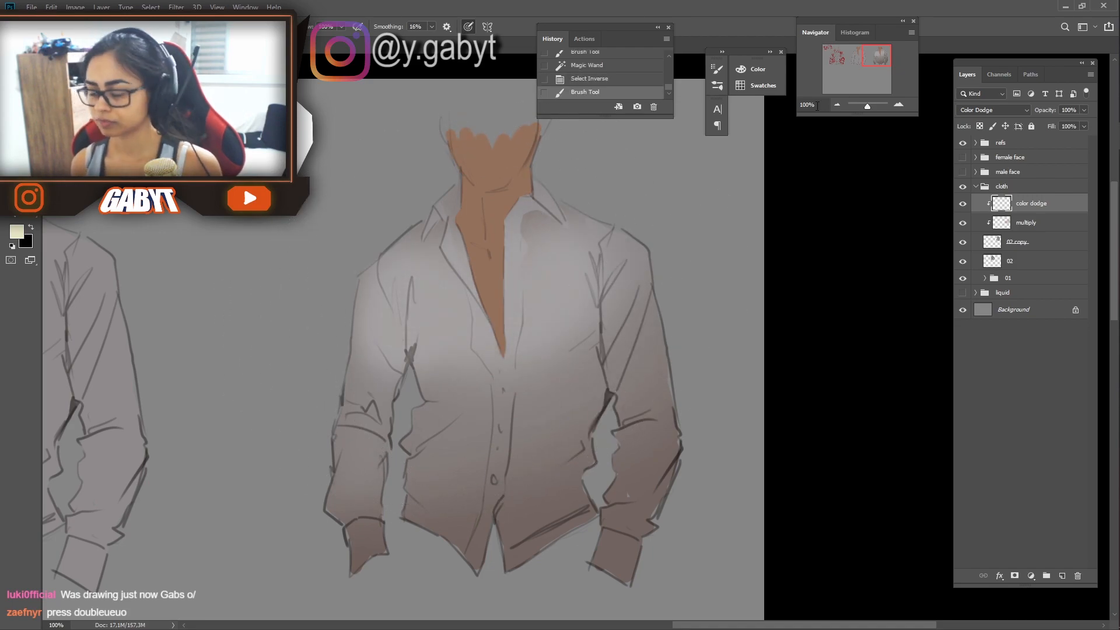
Switch to a pale blue color and brush soft highlights over the shirt's chest on the color dodge layer.
{"action": "left_click_drag", "start_coordinate": [427, 247], "coordinate": [117, 305], "text": "ctrl"}
{"action": "key", "text": "ctrl+z"}
{"action": "left_click", "coordinate": [16, 231]}
{"action": "left_click", "coordinate": [955, 309]}
{"action": "left_click", "coordinate": [1060, 245]}
{"action": "left_click_drag", "start_coordinate": [450, 243], "coordinate": [496, 277]}
{"action": "key", "text": "ctrl+z"}
{"action": "mouse_move", "coordinate": [540, 266]}
{"action": "left_mouse_down"}
{"action": "mouse_move", "coordinate": [534, 288]}
{"action": "mouse_move", "coordinate": [496, 292]}
{"action": "left_mouse_up"}
{"action": "mouse_move", "coordinate": [447, 303]}
{"action": "left_mouse_down"}
{"action": "mouse_move", "coordinate": [402, 292]}
{"action": "mouse_move", "coordinate": [496, 309]}
{"action": "left_mouse_up"}
Smudge the highlights near the armpit, chest and sleeve beside the closed shirt front into streaks following the fabric folds.
{"action": "mouse_move", "coordinate": [492, 235]}
{"action": "left_mouse_down", "text": "ctrl"}
{"action": "mouse_move", "coordinate": [420, 236]}
{"action": "mouse_move", "coordinate": [528, 239]}
{"action": "left_mouse_up", "text": "ctrl"}
{"action": "key", "text": "r"}
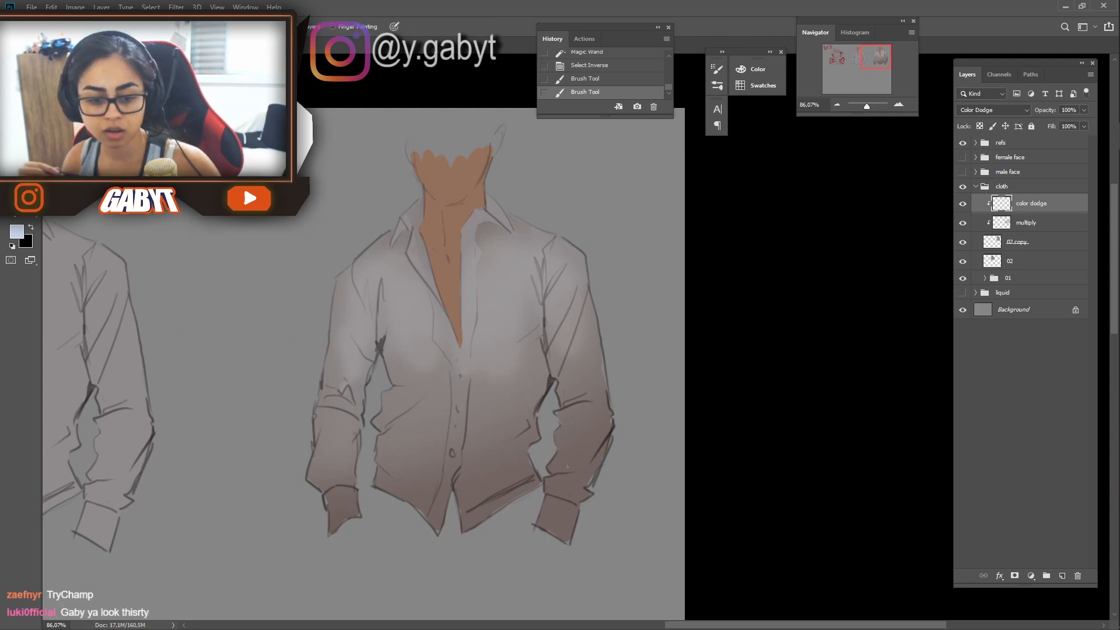
{"action": "left_click", "coordinate": [899, 105]}
{"action": "left_click", "coordinate": [899, 105]}
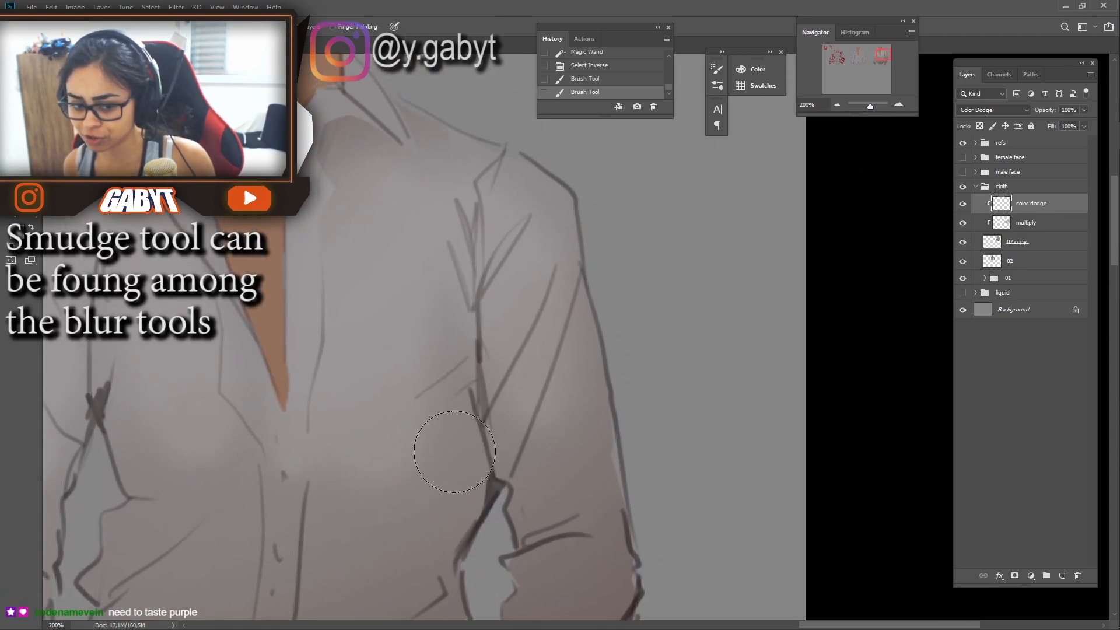
{"action": "left_click_drag", "start_coordinate": [542, 419], "coordinate": [488, 376]}
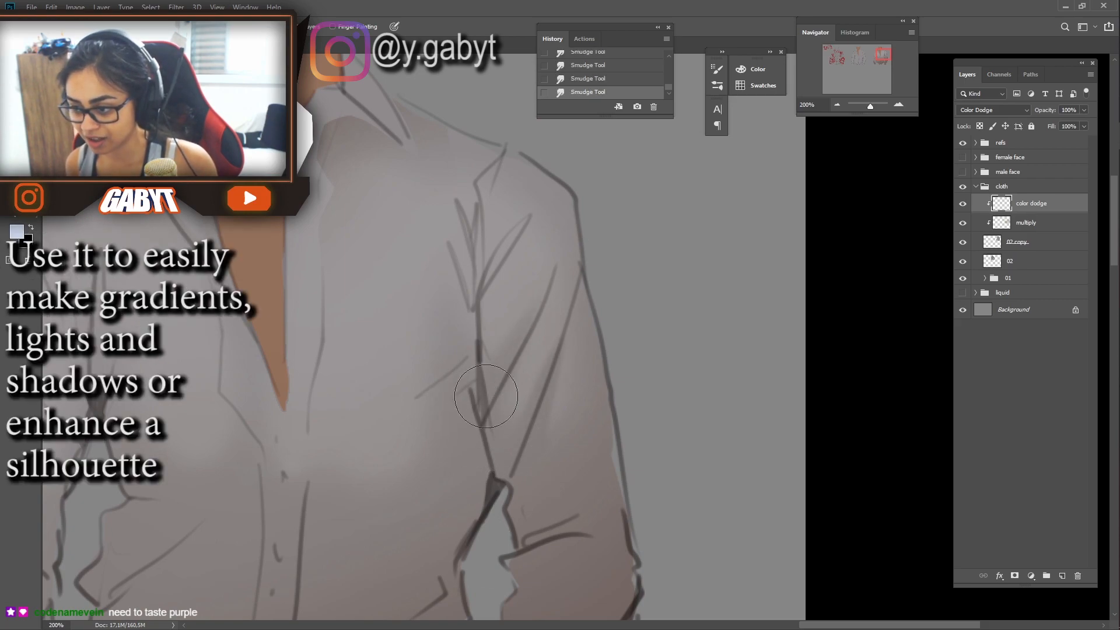
{"action": "left_click_drag", "start_coordinate": [422, 281], "coordinate": [590, 330]}
{"action": "left_click_drag", "start_coordinate": [550, 455], "coordinate": [606, 360]}
{"action": "left_click_drag", "start_coordinate": [606, 360], "coordinate": [578, 386]}
{"action": "left_click_drag", "start_coordinate": [367, 367], "coordinate": [507, 411]}
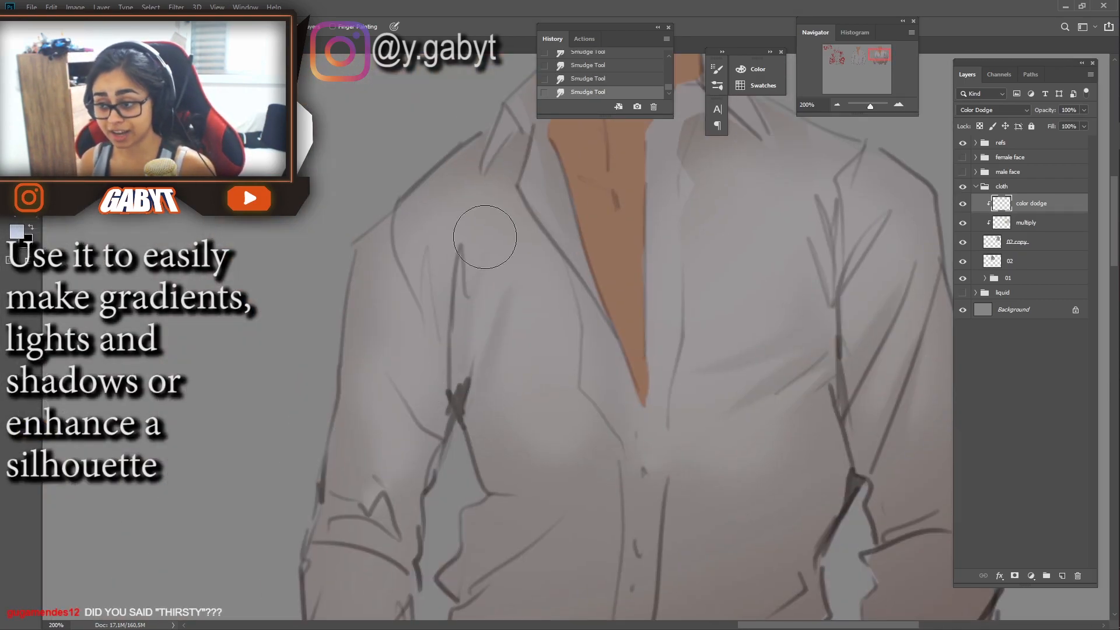
Smudge the highlights on the opposite sleeve and across the lower chest into fold shapes, undoing unwanted strokes.
{"action": "mouse_move", "coordinate": [375, 250]}
{"action": "left_mouse_down"}
{"action": "mouse_move", "coordinate": [388, 368]}
{"action": "mouse_move", "coordinate": [407, 418]}
{"action": "left_mouse_up"}
{"action": "left_click_drag", "start_coordinate": [557, 444], "coordinate": [455, 325]}
{"action": "left_click_drag", "start_coordinate": [626, 337], "coordinate": [586, 388]}
{"action": "left_click_drag", "start_coordinate": [476, 312], "coordinate": [420, 348]}
{"action": "key", "text": "ctrl+z"}
{"action": "left_click_drag", "start_coordinate": [483, 333], "coordinate": [428, 427]}
{"action": "mouse_move", "coordinate": [665, 350]}
{"action": "left_mouse_down"}
{"action": "mouse_move", "coordinate": [703, 442]}
{"action": "mouse_move", "coordinate": [342, 467]}
{"action": "mouse_move", "coordinate": [136, 574]}
{"action": "left_mouse_up"}
{"action": "key", "text": "ctrl+z"}
{"action": "left_click_drag", "start_coordinate": [393, 480], "coordinate": [373, 514]}
{"action": "left_click_drag", "start_coordinate": [629, 266], "coordinate": [642, 252]}
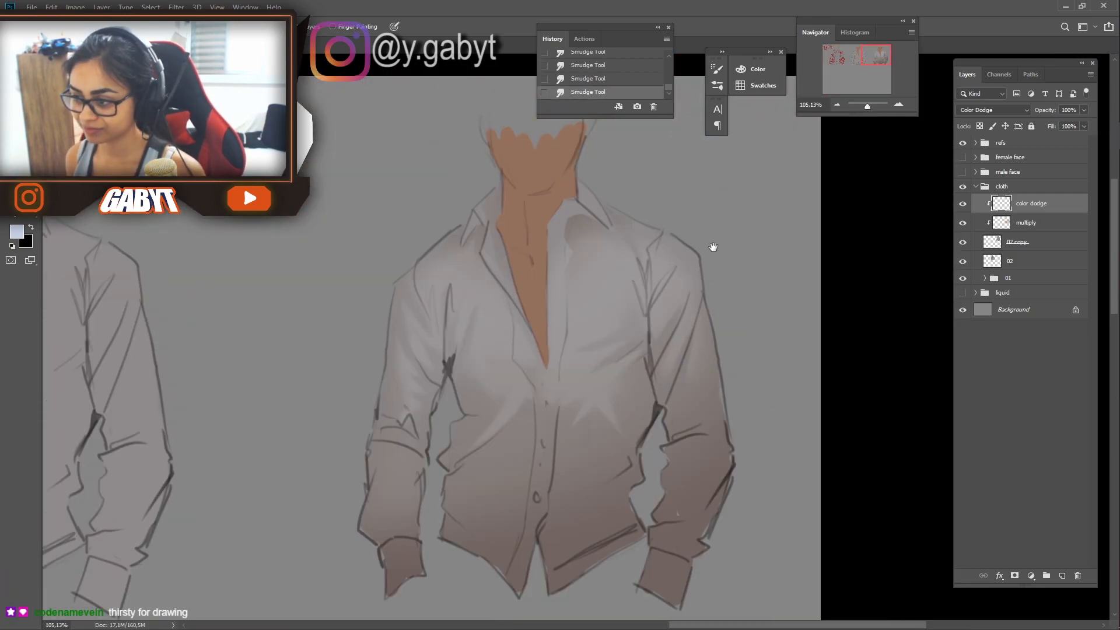
Smudge the shading along the shirt's lower folds on the multiply layer, undoing the unwanted stroke.
{"action": "left_click_drag", "start_coordinate": [720, 364], "coordinate": [1025, 242]}
{"action": "left_click", "coordinate": [1039, 226]}
{"action": "mouse_move", "coordinate": [309, 416]}
{"action": "left_mouse_down"}
{"action": "mouse_move", "coordinate": [513, 358]}
{"action": "mouse_move", "coordinate": [412, 448]}
{"action": "left_mouse_up"}
{"action": "key", "text": "ctrl+z"}
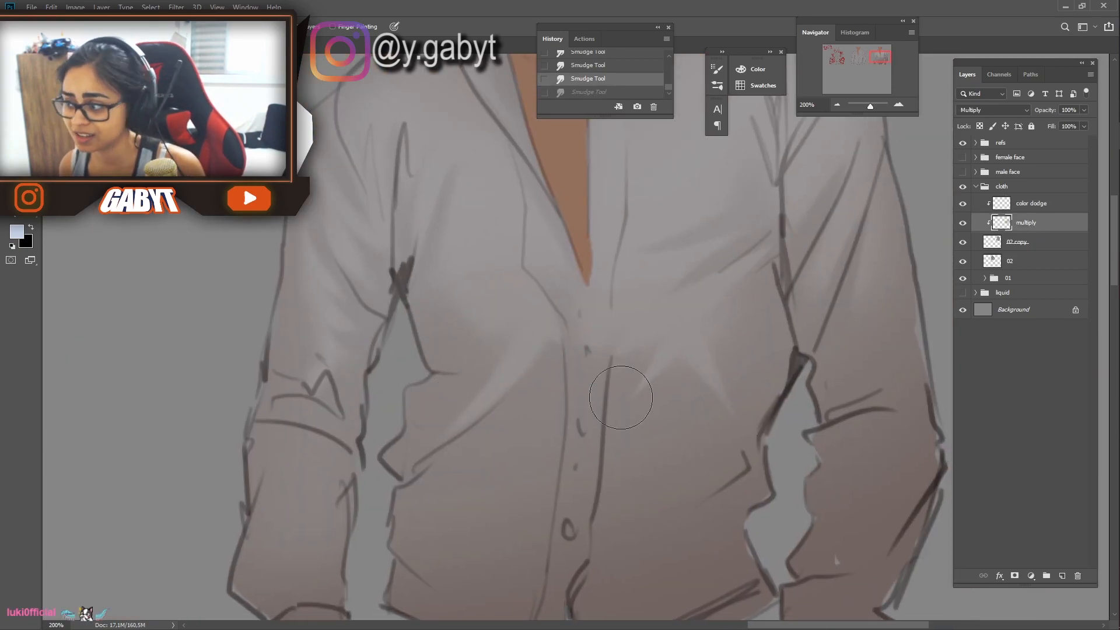
{"action": "left_click_drag", "start_coordinate": [540, 390], "coordinate": [288, 472]}
{"action": "left_click_drag", "start_coordinate": [598, 406], "coordinate": [583, 445]}
{"action": "left_click_drag", "start_coordinate": [586, 517], "coordinate": [540, 400]}
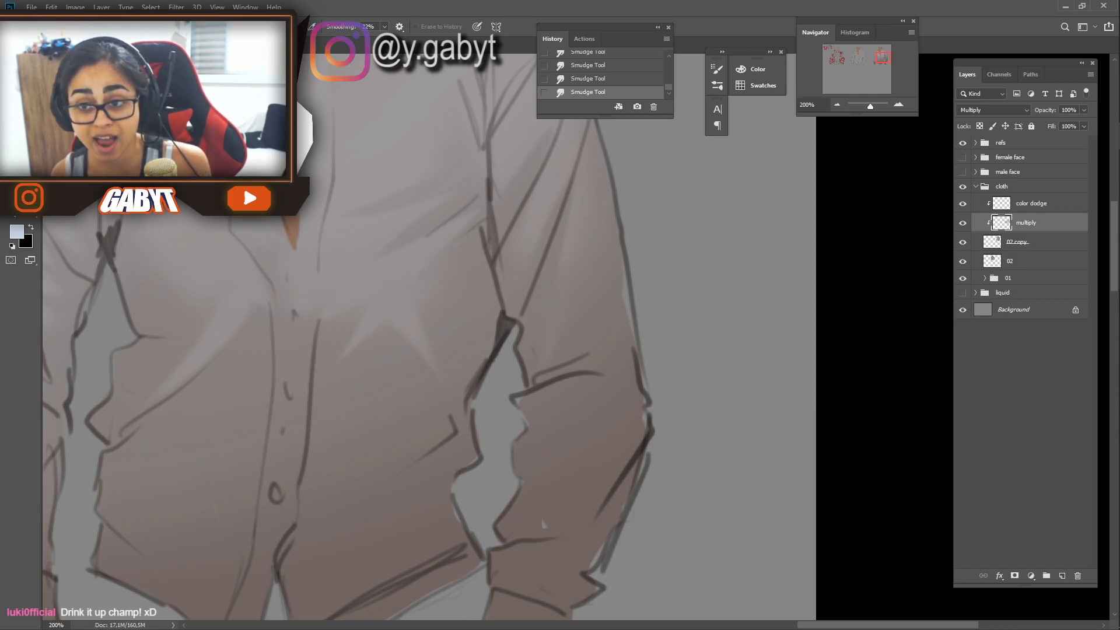
Choose a soft eraser brush and erase light fold areas from the multiply shading around the sleeve's elbow.
{"action": "left_click_drag", "start_coordinate": [651, 367], "coordinate": [633, 301]}
{"action": "key", "text": "ctrl+z"}
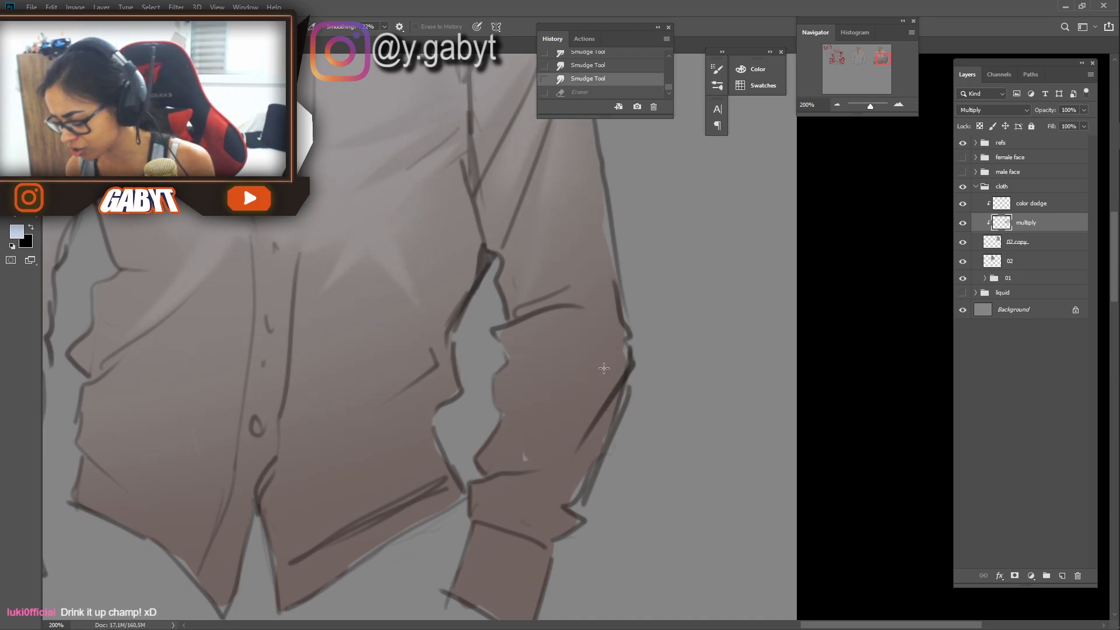
{"action": "right_click", "coordinate": [566, 265]}
{"action": "left_click", "coordinate": [638, 301]}
{"action": "left_click", "coordinate": [745, 241]}
{"action": "left_click_drag", "start_coordinate": [569, 318], "coordinate": [599, 272]}
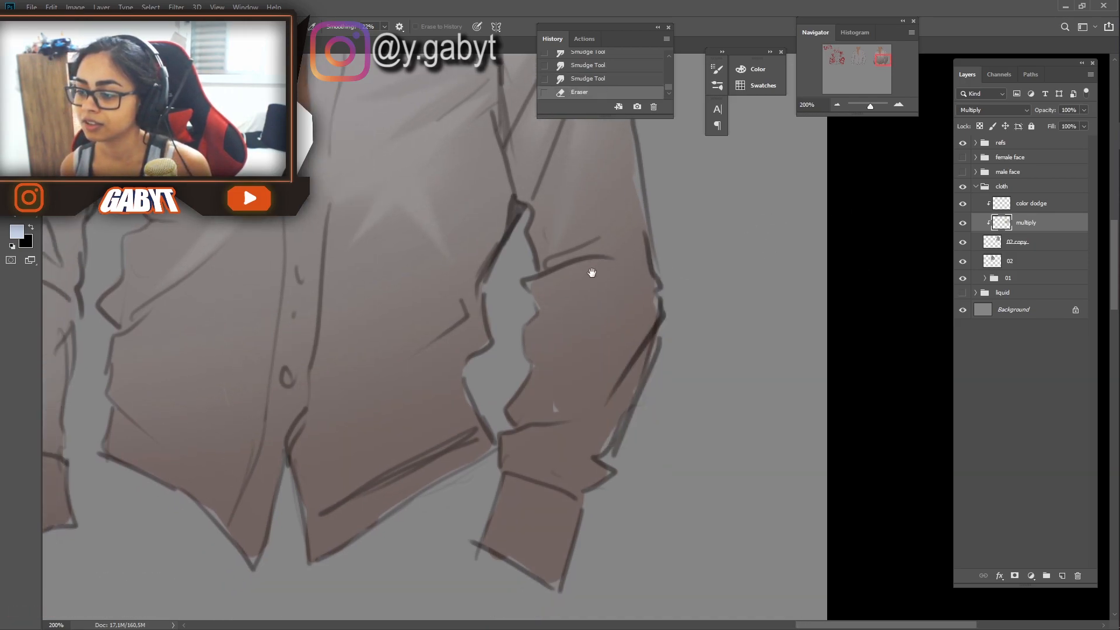
{"action": "key", "text": "ctrl+z"}
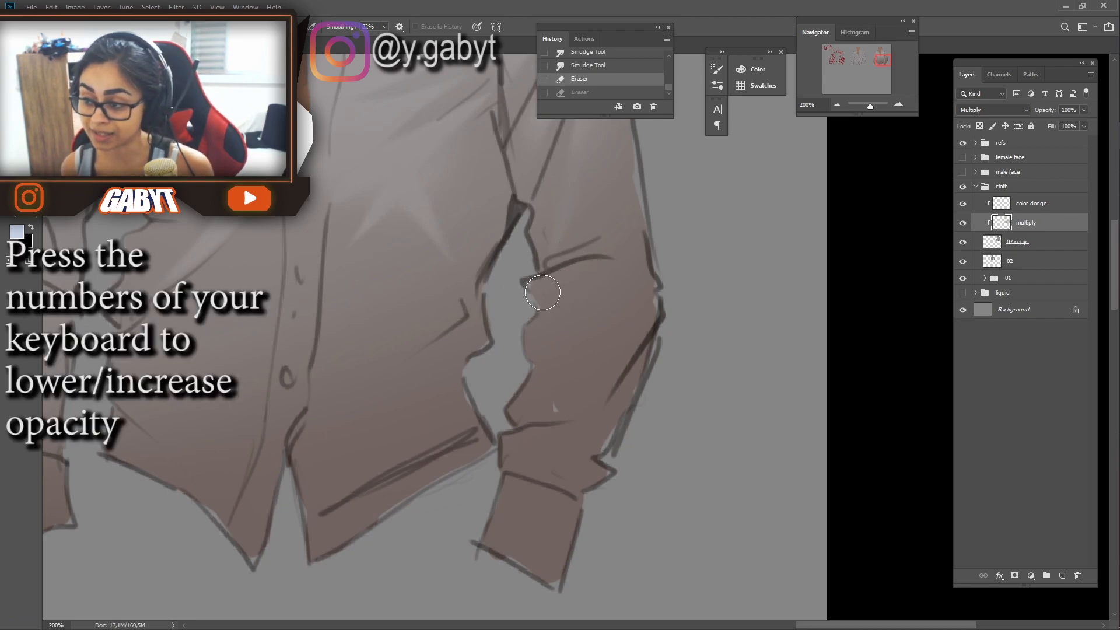
{"action": "key", "text": "ctrl+shift+z"}
{"action": "left_click", "coordinate": [647, 291]}
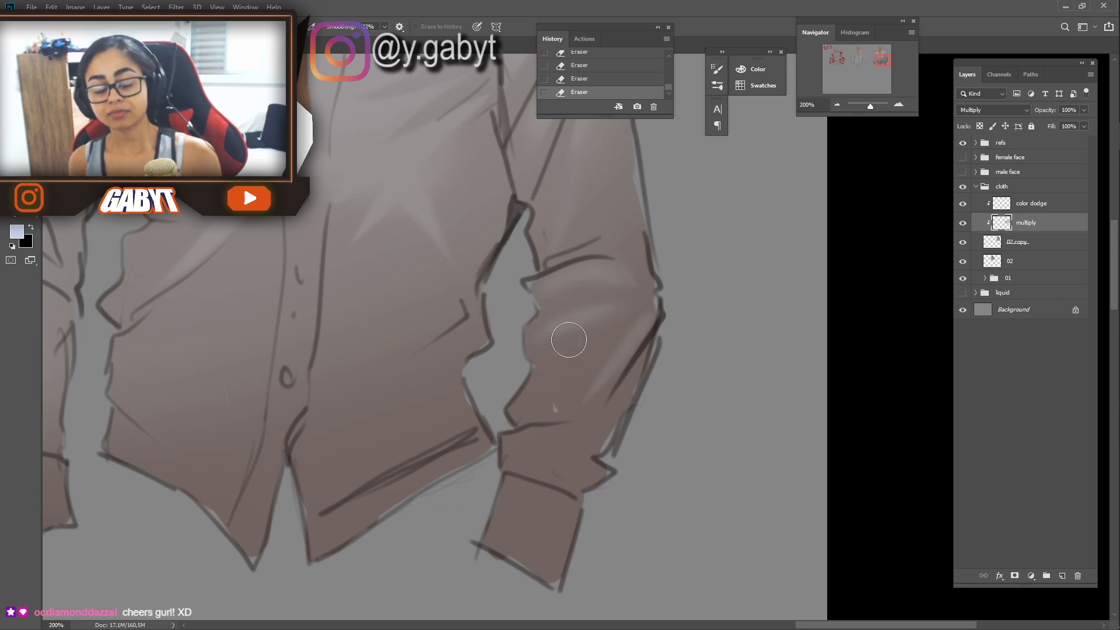
Erase light streaks from the multiply shading on the cuffs, the lower shirt folds and the opposite forearm.
{"action": "left_click_drag", "start_coordinate": [524, 451], "coordinate": [579, 435]}
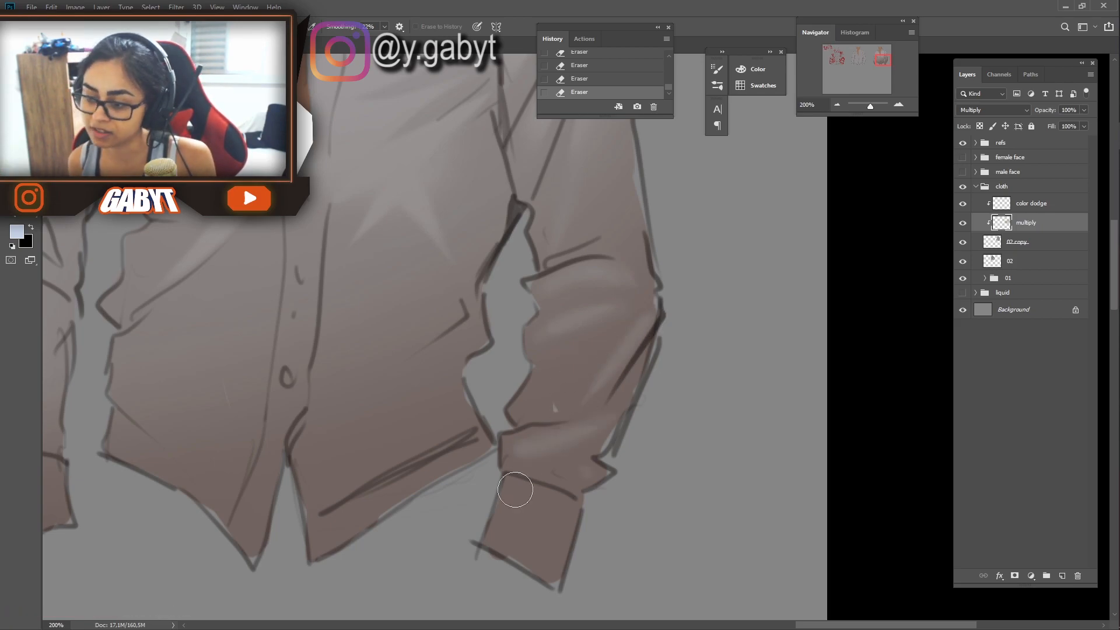
{"action": "left_click_drag", "start_coordinate": [525, 498], "coordinate": [527, 546]}
{"action": "left_click_drag", "start_coordinate": [431, 407], "coordinate": [617, 414]}
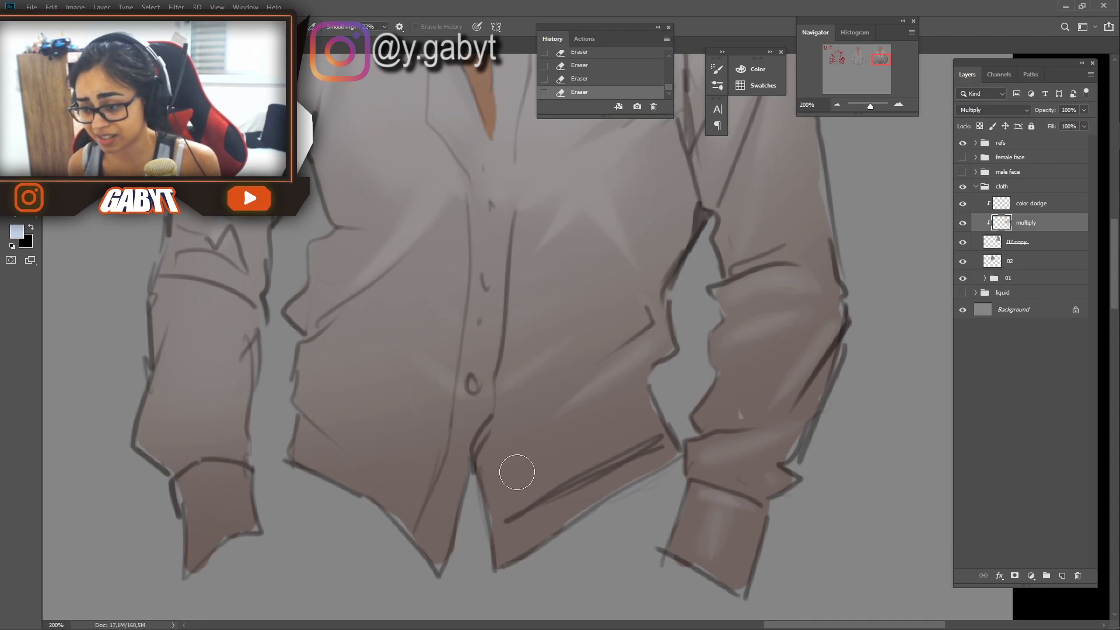
{"action": "left_click_drag", "start_coordinate": [337, 155], "coordinate": [340, 317]}
{"action": "mouse_move", "coordinate": [239, 478]}
{"action": "left_mouse_down"}
{"action": "mouse_move", "coordinate": [432, 308]}
{"action": "mouse_move", "coordinate": [400, 308]}
{"action": "mouse_move", "coordinate": [344, 418]}
{"action": "left_mouse_up"}
{"action": "left_click_drag", "start_coordinate": [405, 455], "coordinate": [426, 516]}
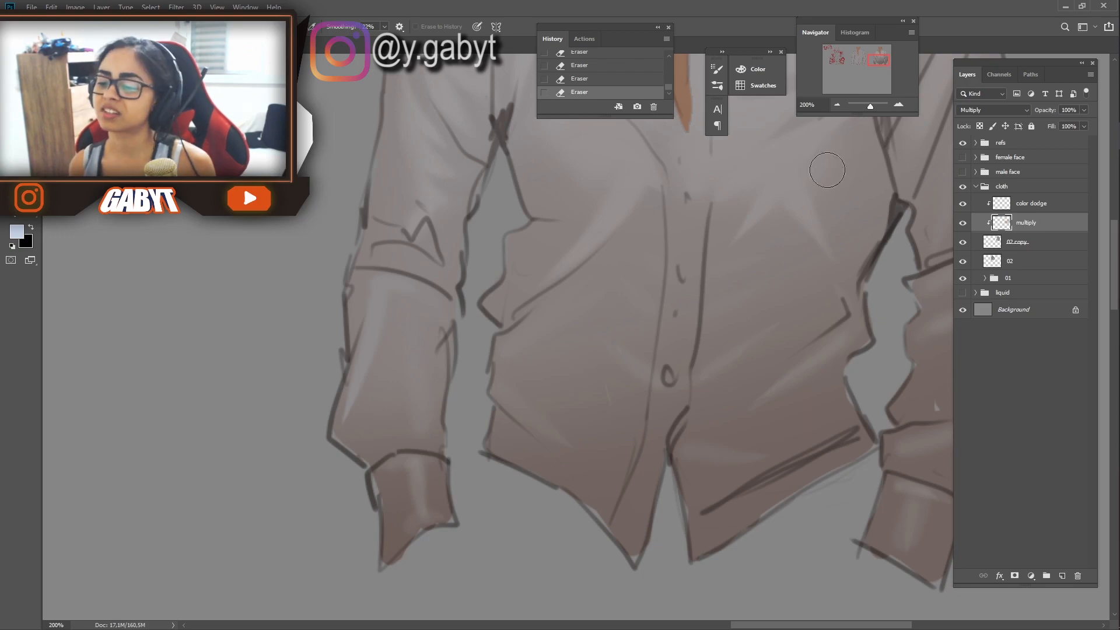
Set the soft brush to 369 px and paint a broad highlight over the shirt on the color dodge layer.
{"action": "scroll", "coordinate": [471, 360], "scroll_direction": "down", "scroll_amount": 3}
{"action": "left_click_drag", "start_coordinate": [865, 107], "coordinate": [867, 106]}
{"action": "key", "text": "b"}
{"action": "right_click", "coordinate": [619, 188]}
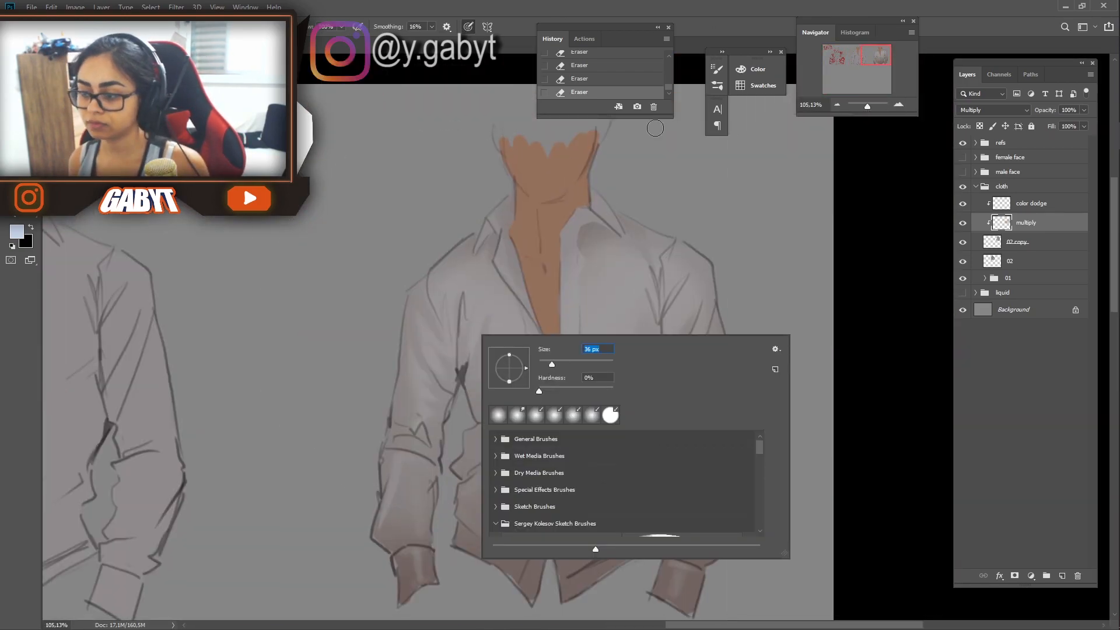
{"action": "type", "text": "369"}
{"action": "key", "text": "Return"}
{"action": "left_click", "coordinate": [962, 223]}
{"action": "left_click", "coordinate": [963, 222]}
{"action": "left_click", "coordinate": [1032, 203]}
{"action": "right_click", "coordinate": [530, 264]}
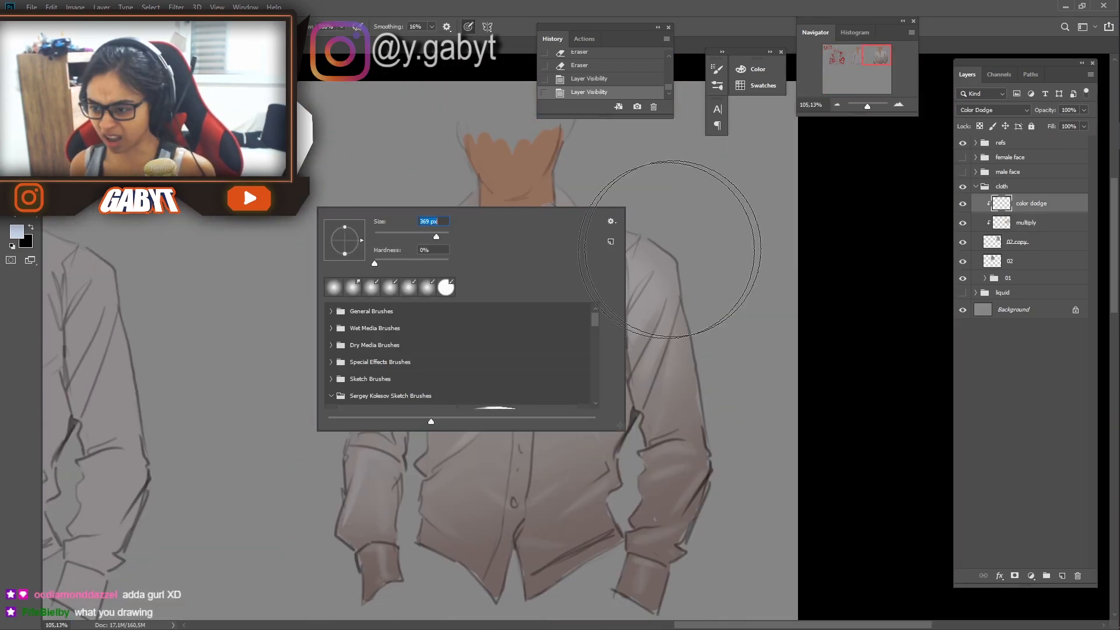
{"action": "key", "text": "Escape"}
{"action": "left_click_drag", "start_coordinate": [530, 264], "coordinate": [570, 318]}
{"action": "mouse_move", "coordinate": [552, 359]}
{"action": "left_mouse_down"}
{"action": "mouse_move", "coordinate": [782, 300]}
{"action": "mouse_move", "coordinate": [304, 265]}
{"action": "left_mouse_up"}
Reduce the brush size and paint smaller highlights on the shirt's shoulders, chest and folds, undoing the last stroke.
{"action": "key", "text": "bracketleft"}
{"action": "key", "text": "bracketleft"}
{"action": "key", "text": "bracketleft"}
{"action": "key", "text": "bracketleft"}
{"action": "key", "text": "bracketleft"}
{"action": "mouse_move", "coordinate": [431, 249]}
{"action": "left_mouse_down"}
{"action": "mouse_move", "coordinate": [453, 308]}
{"action": "mouse_move", "coordinate": [457, 400]}
{"action": "left_mouse_up"}
{"action": "mouse_move", "coordinate": [384, 224]}
{"action": "left_mouse_down"}
{"action": "mouse_move", "coordinate": [366, 280]}
{"action": "mouse_move", "coordinate": [381, 330]}
{"action": "mouse_move", "coordinate": [397, 300]}
{"action": "left_mouse_up"}
{"action": "mouse_move", "coordinate": [492, 262]}
{"action": "left_mouse_down"}
{"action": "mouse_move", "coordinate": [497, 224]}
{"action": "mouse_move", "coordinate": [522, 198]}
{"action": "left_mouse_up"}
{"action": "mouse_move", "coordinate": [458, 297]}
{"action": "left_mouse_down"}
{"action": "mouse_move", "coordinate": [343, 313]}
{"action": "mouse_move", "coordinate": [462, 322]}
{"action": "left_mouse_up"}
{"action": "key", "text": "ctrl+z"}
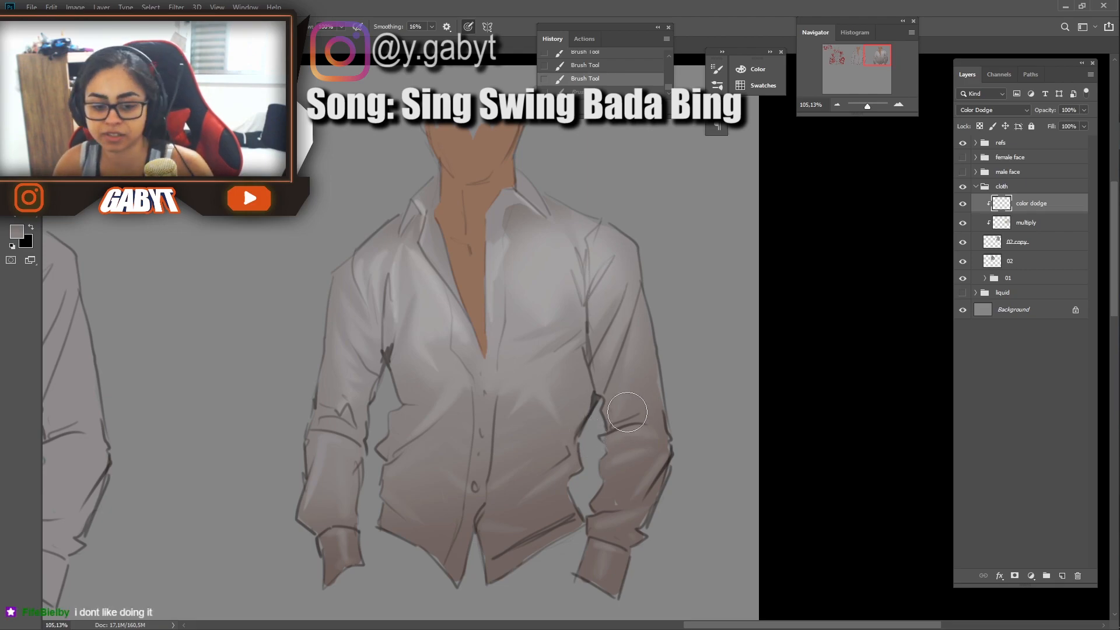
Brush soft highlights with a muted gray over the sleeve and lower shirt on the color dodge layer.
{"action": "left_click_drag", "start_coordinate": [631, 414], "coordinate": [637, 355]}
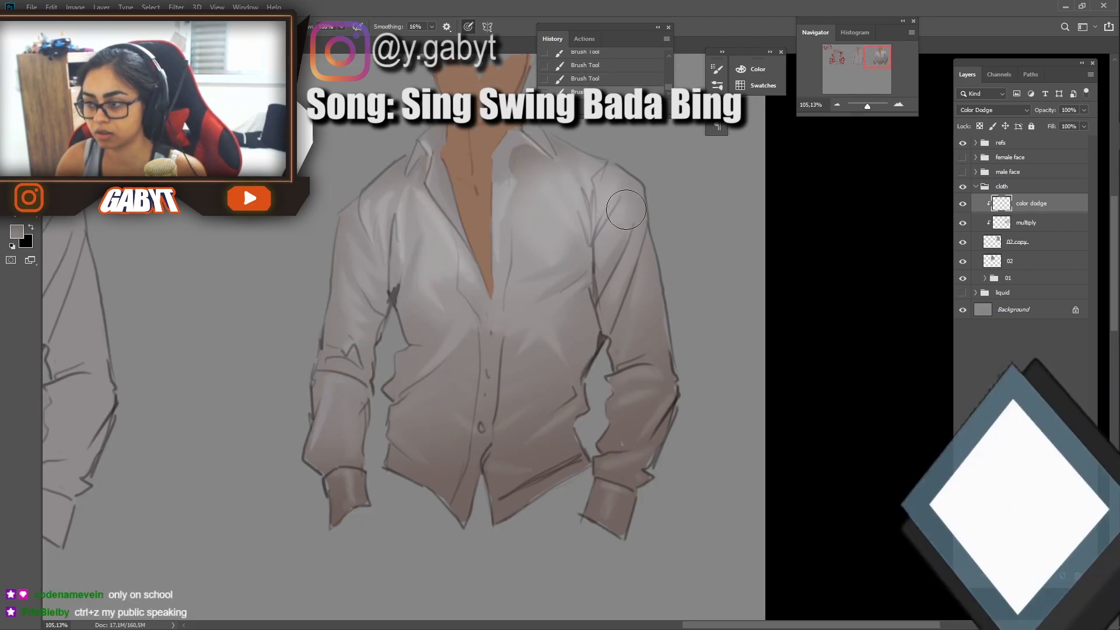
{"action": "left_click_drag", "start_coordinate": [513, 415], "coordinate": [556, 454]}
{"action": "left_click_drag", "start_coordinate": [449, 471], "coordinate": [487, 491]}
{"action": "left_click_drag", "start_coordinate": [493, 457], "coordinate": [482, 425]}
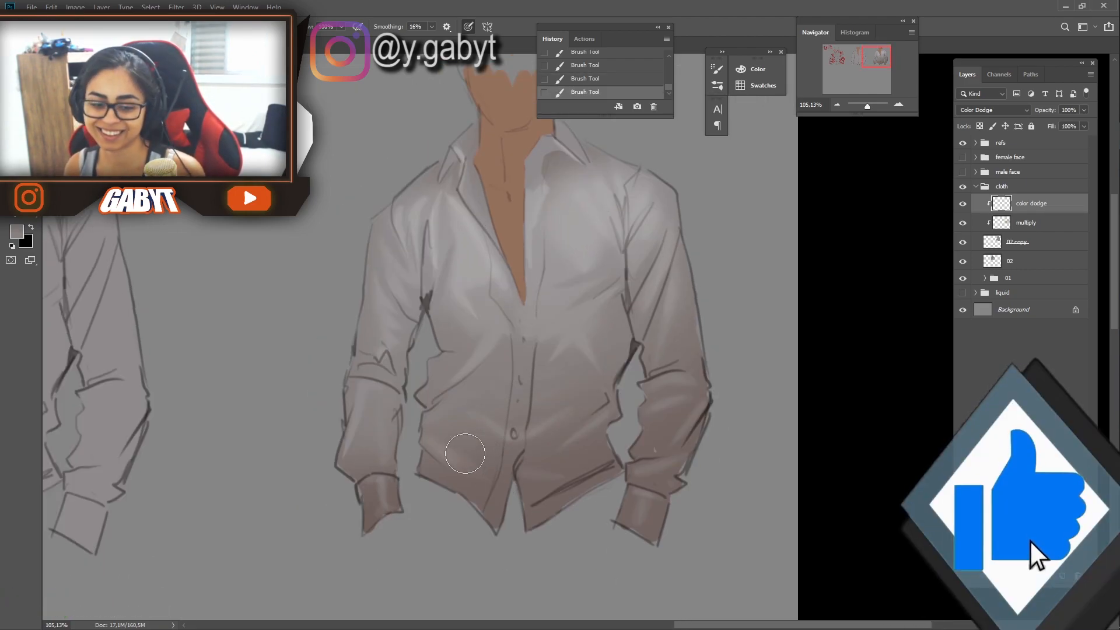
Merge the color dodge, multiply and 02 copy layers into one and duplicate the merged layer.
{"action": "left_click_drag", "start_coordinate": [867, 106], "coordinate": [865, 106]}
{"action": "left_click", "coordinate": [1025, 242], "text": "ctrl"}
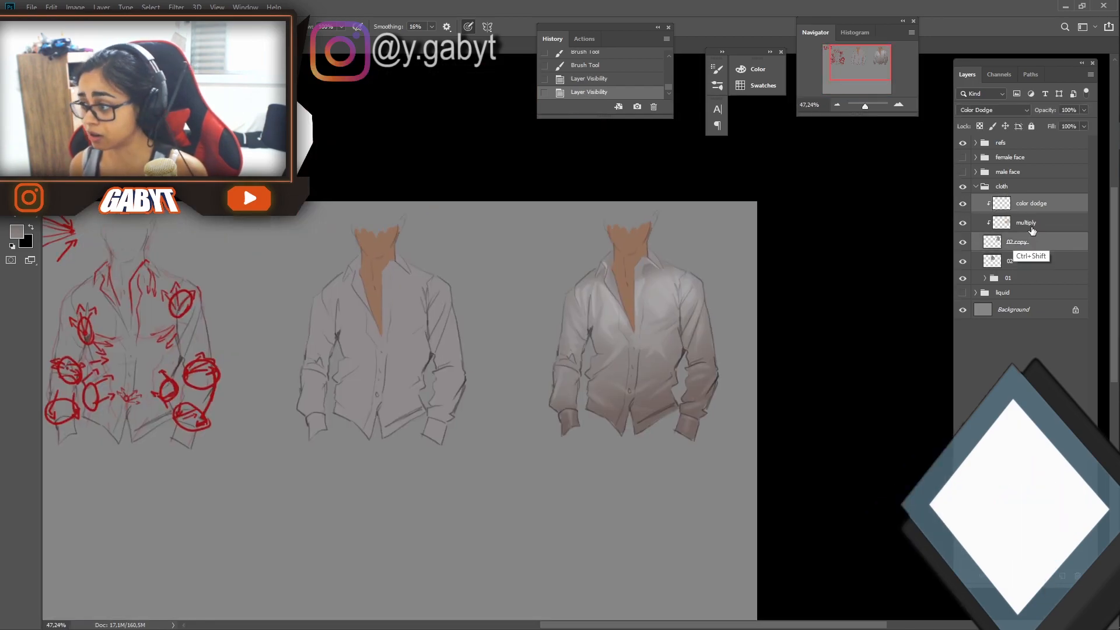
{"action": "left_click", "coordinate": [1030, 224], "text": "ctrl"}
{"action": "key", "text": "ctrl+e"}
{"action": "key", "text": "ctrl+j"}
Name the merged shirt layer 03 and its copy 04, and place the copy in the empty area below the first sketch.
{"action": "left_click", "coordinate": [1029, 227]}
{"action": "double_click", "coordinate": [1023, 223]}
{"action": "type", "text": "03"}
{"action": "key", "text": "Return"}
{"action": "double_click", "coordinate": [1017, 204]}
{"action": "type", "text": "04"}
{"action": "key", "text": "Return"}
{"action": "key", "text": "ctrl+j"}
{"action": "key", "text": "ctrl+e"}
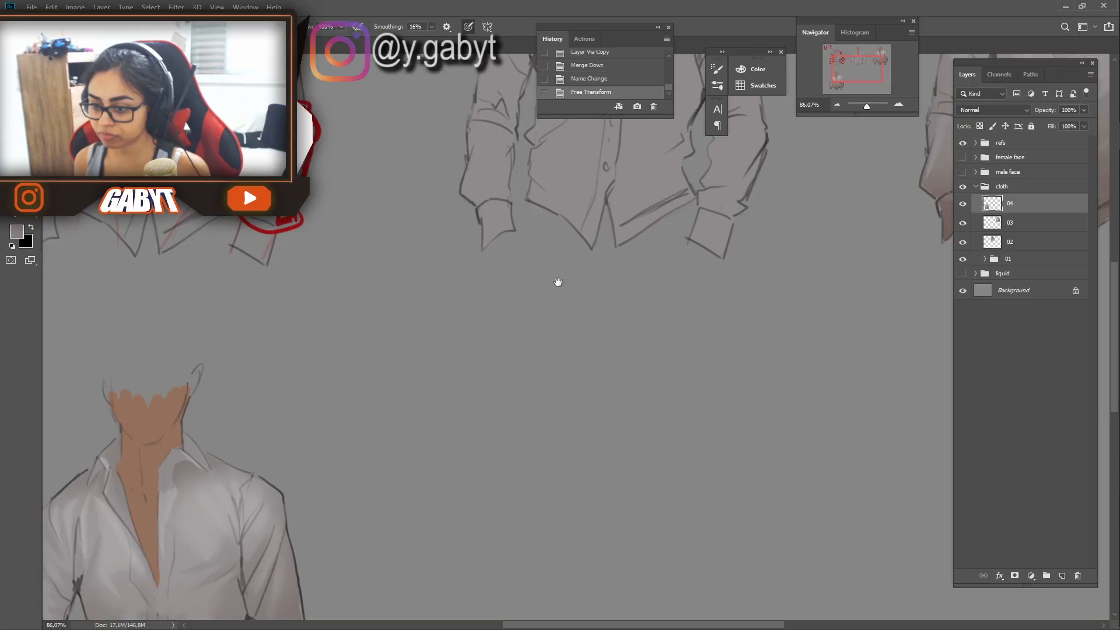
Create a layer named multiply in Multiply mode above layer 04 and clip it to that layer.
{"action": "left_click_drag", "start_coordinate": [558, 280], "coordinate": [704, 268]}
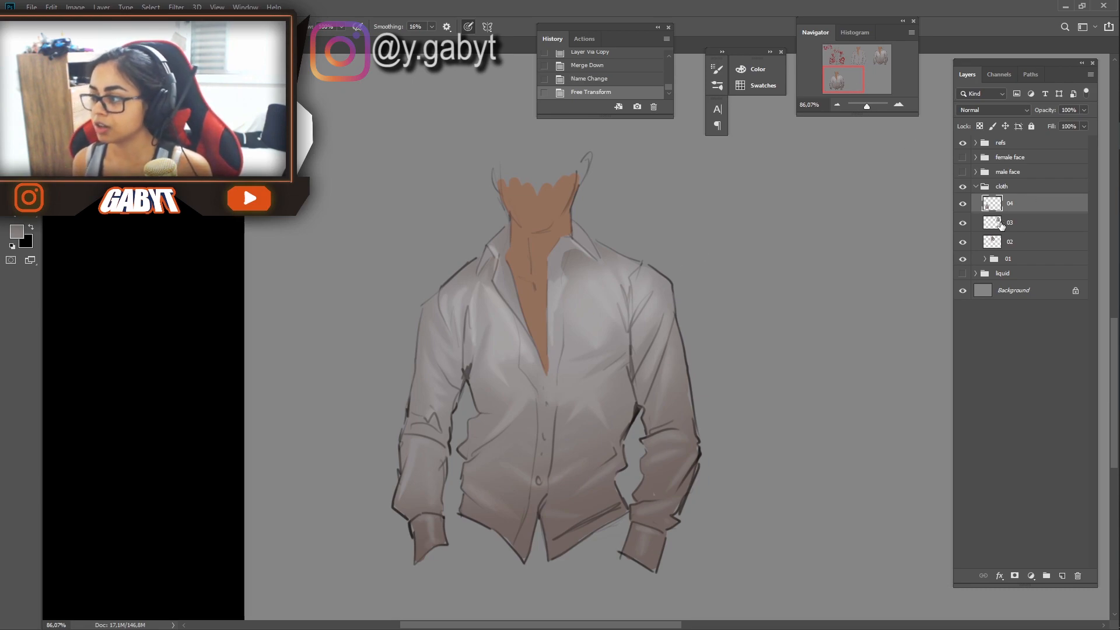
{"action": "key", "text": "super+space"}
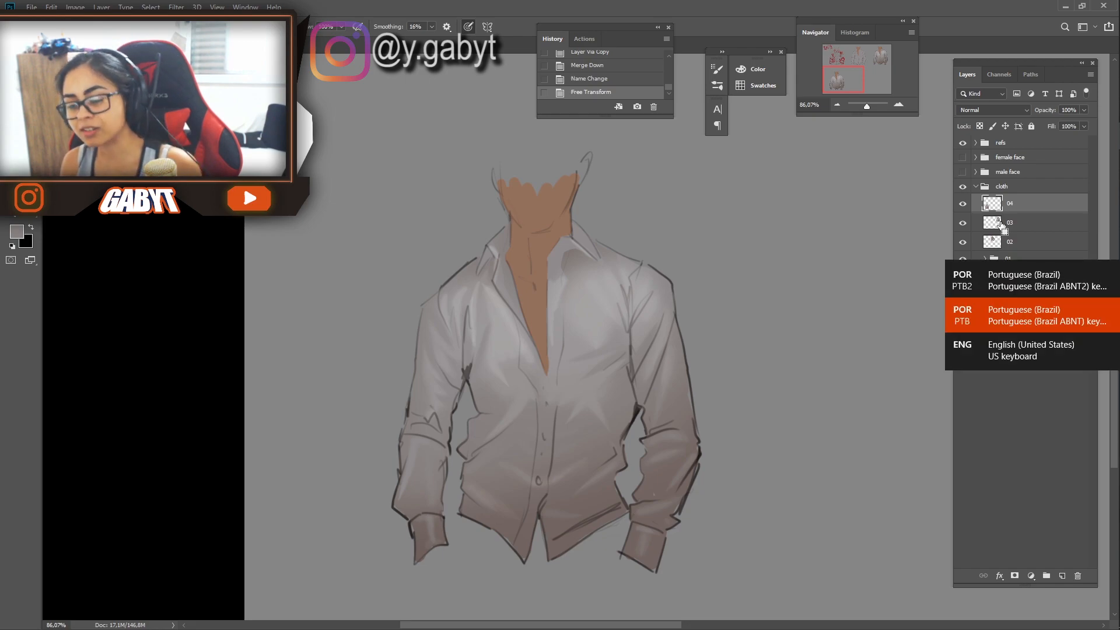
{"action": "key", "text": "ctrl+shift+n"}
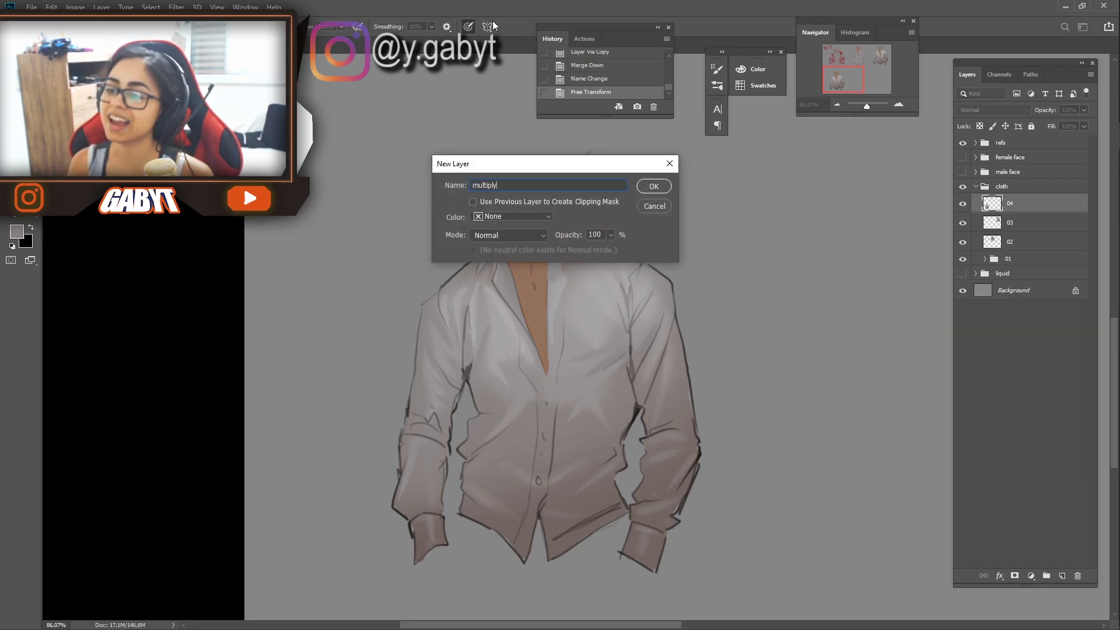
{"action": "key", "text": "Return"}
{"action": "key", "text": "ctrl+alt+g"}
Lasso the torso's side beneath the armpit, hide the selection outline and brush a soft shadow inside it.
{"action": "key", "text": "ctrl+plus"}
{"action": "key", "text": "ctrl+plus"}
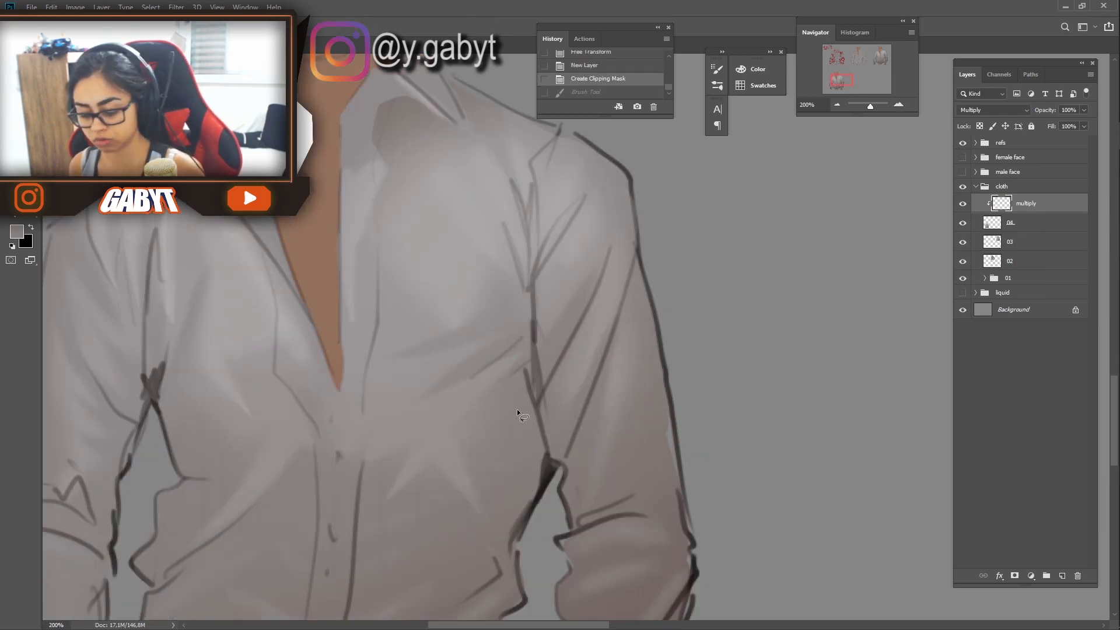
{"action": "left_click_drag", "start_coordinate": [529, 286], "coordinate": [516, 460]}
{"action": "left_click_drag", "start_coordinate": [540, 495], "coordinate": [502, 408]}
{"action": "key", "text": "ctrl+h"}
{"action": "key", "text": "b"}
{"action": "right_click", "coordinate": [544, 383]}
{"action": "mouse_move", "coordinate": [610, 391]}
{"action": "left_mouse_down"}
{"action": "mouse_move", "coordinate": [543, 443]}
{"action": "mouse_move", "coordinate": [507, 519]}
{"action": "left_mouse_up"}
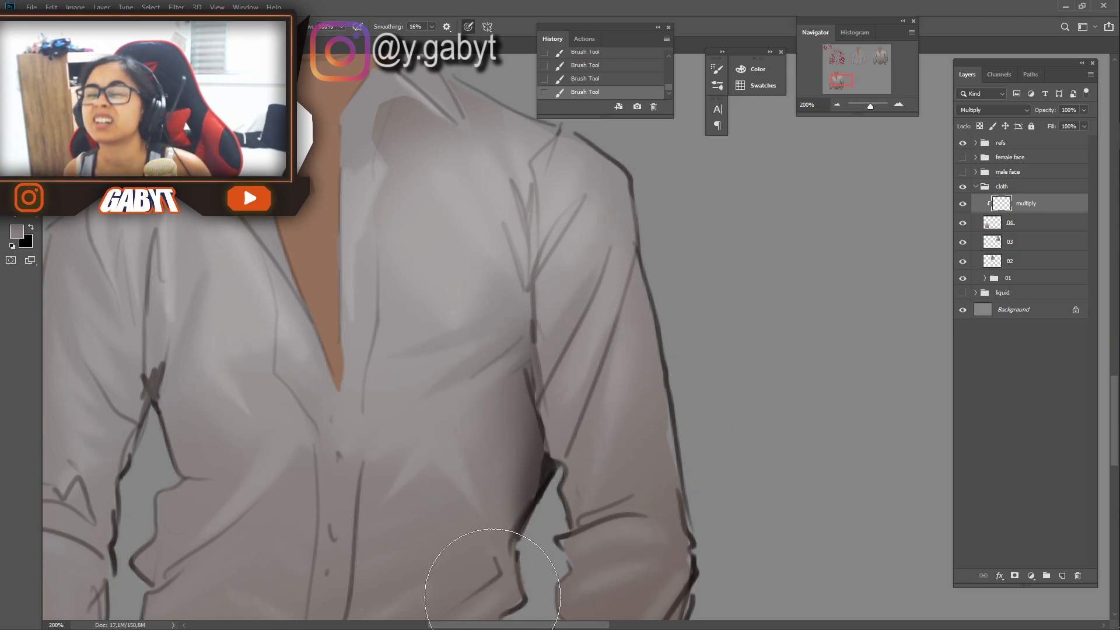
Undo the last shadow stroke, shade the torso's side under the armpit with a smaller brush, and deselect.
{"action": "key", "text": "ctrl+z"}
{"action": "left_click_drag", "start_coordinate": [564, 493], "coordinate": [541, 481]}
{"action": "key", "text": "bracketleft"}
{"action": "key", "text": "bracketleft"}
{"action": "mouse_move", "coordinate": [529, 335]}
{"action": "left_mouse_down"}
{"action": "mouse_move", "coordinate": [524, 283]}
{"action": "mouse_move", "coordinate": [508, 269]}
{"action": "left_mouse_up"}
{"action": "key", "text": "ctrl+z"}
{"action": "left_click_drag", "start_coordinate": [510, 418], "coordinate": [578, 327]}
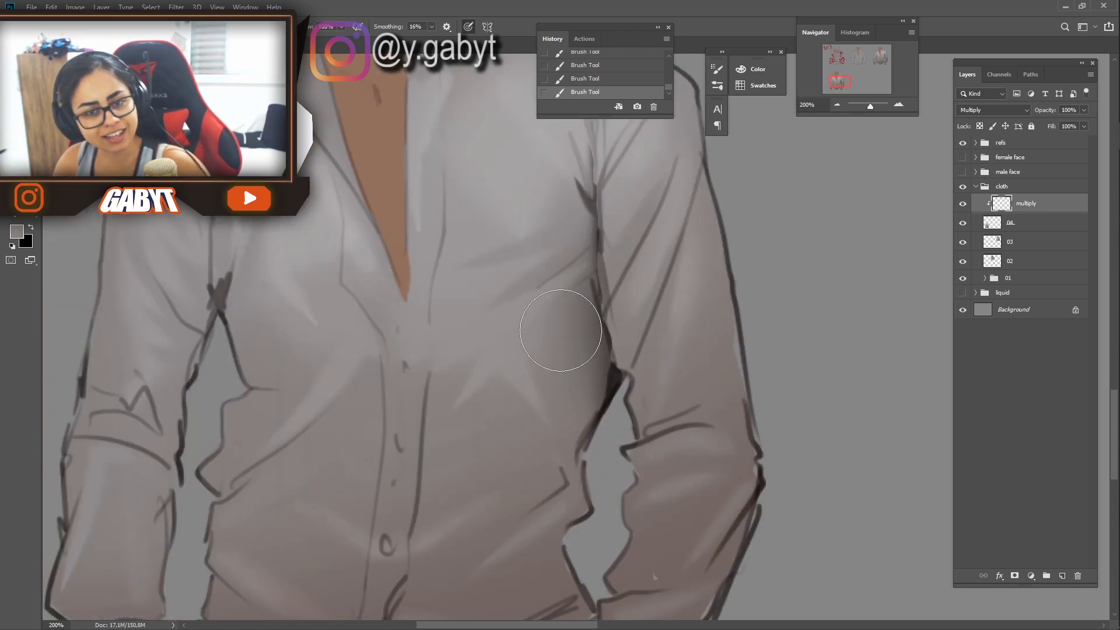
{"action": "key", "text": "ctrl+d"}
Lasso the sleeve crease just above the rolled cuff, darken it with the brush and deselect.
{"action": "left_click_drag", "start_coordinate": [588, 274], "coordinate": [693, 208]}
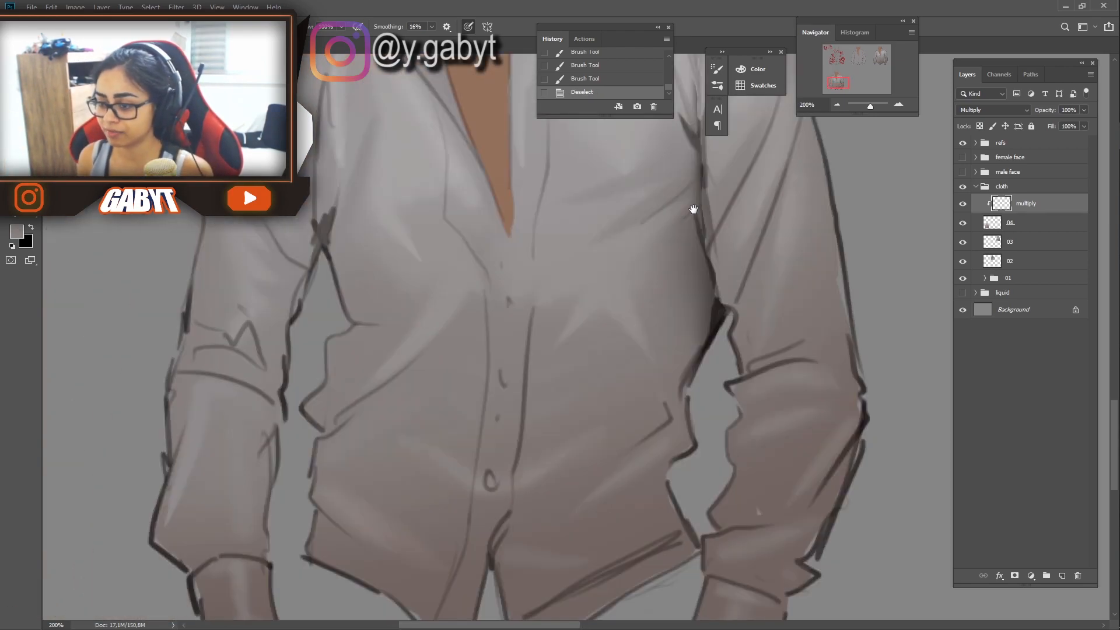
{"action": "left_click_drag", "start_coordinate": [692, 409], "coordinate": [637, 286]}
{"action": "left_click_drag", "start_coordinate": [650, 396], "coordinate": [663, 402]}
{"action": "mouse_move", "coordinate": [656, 397]}
{"action": "left_mouse_down"}
{"action": "mouse_move", "coordinate": [671, 411]}
{"action": "mouse_move", "coordinate": [697, 401]}
{"action": "left_mouse_up"}
{"action": "key", "text": "ctrl+d"}
Lasso the fold at the sleeve's outer edge near the cuff, brush a small shadow in it and deselect.
{"action": "left_click_drag", "start_coordinate": [781, 390], "coordinate": [704, 402]}
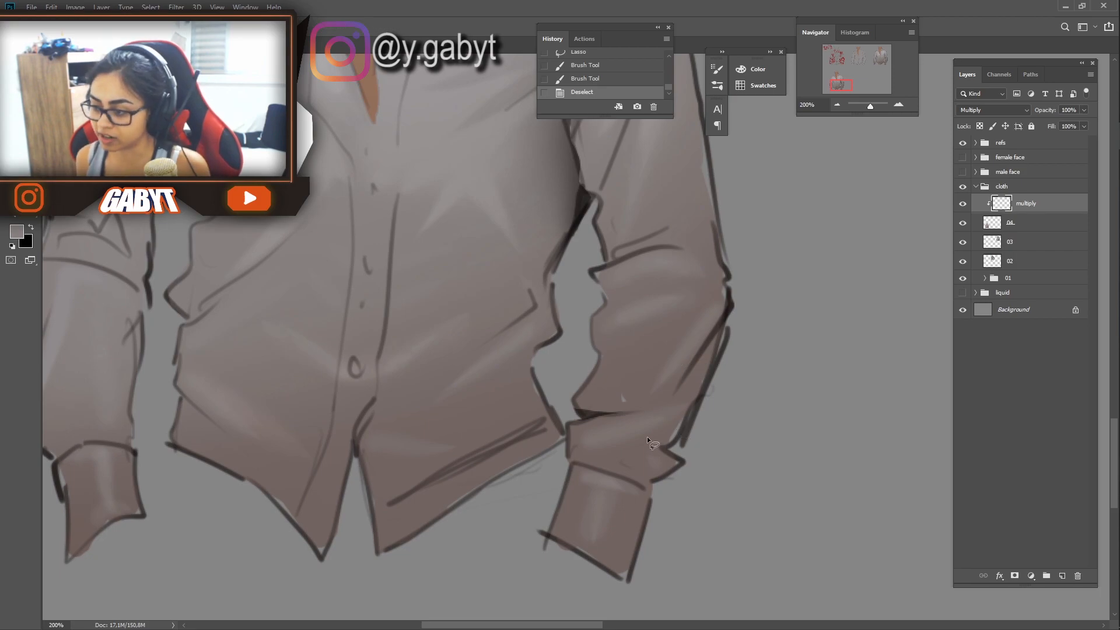
{"action": "left_click_drag", "start_coordinate": [698, 320], "coordinate": [693, 480]}
{"action": "mouse_move", "coordinate": [578, 208]}
{"action": "left_mouse_down"}
{"action": "mouse_move", "coordinate": [663, 427]}
{"action": "mouse_move", "coordinate": [857, 527]}
{"action": "left_mouse_up"}
{"action": "mouse_move", "coordinate": [521, 383]}
{"action": "left_mouse_down"}
{"action": "mouse_move", "coordinate": [534, 341]}
{"action": "mouse_move", "coordinate": [492, 376]}
{"action": "left_mouse_up"}
{"action": "mouse_move", "coordinate": [520, 351]}
{"action": "left_mouse_down"}
{"action": "mouse_move", "coordinate": [533, 342]}
{"action": "mouse_move", "coordinate": [523, 353]}
{"action": "left_mouse_up"}
{"action": "key", "text": "ctrl+d"}
Lasso the crease at the sleeve's inner elbow, brush a shadow inside it and deselect.
{"action": "left_click_drag", "start_coordinate": [892, 230], "coordinate": [822, 222]}
{"action": "left_click_drag", "start_coordinate": [634, 291], "coordinate": [631, 287]}
{"action": "key", "text": "Return"}
{"action": "mouse_move", "coordinate": [689, 326]}
{"action": "left_mouse_down"}
{"action": "mouse_move", "coordinate": [629, 280]}
{"action": "mouse_move", "coordinate": [633, 290]}
{"action": "left_mouse_up"}
{"action": "key", "text": "b"}
{"action": "left_click_drag", "start_coordinate": [679, 315], "coordinate": [652, 308]}
{"action": "key", "text": "ctrl+d"}
Lasso the fabric beside the button placket, brush a shadow along the placket's edge and deselect.
{"action": "mouse_move", "coordinate": [478, 490]}
{"action": "left_mouse_down"}
{"action": "mouse_move", "coordinate": [460, 275]}
{"action": "mouse_move", "coordinate": [407, 86]}
{"action": "left_mouse_up"}
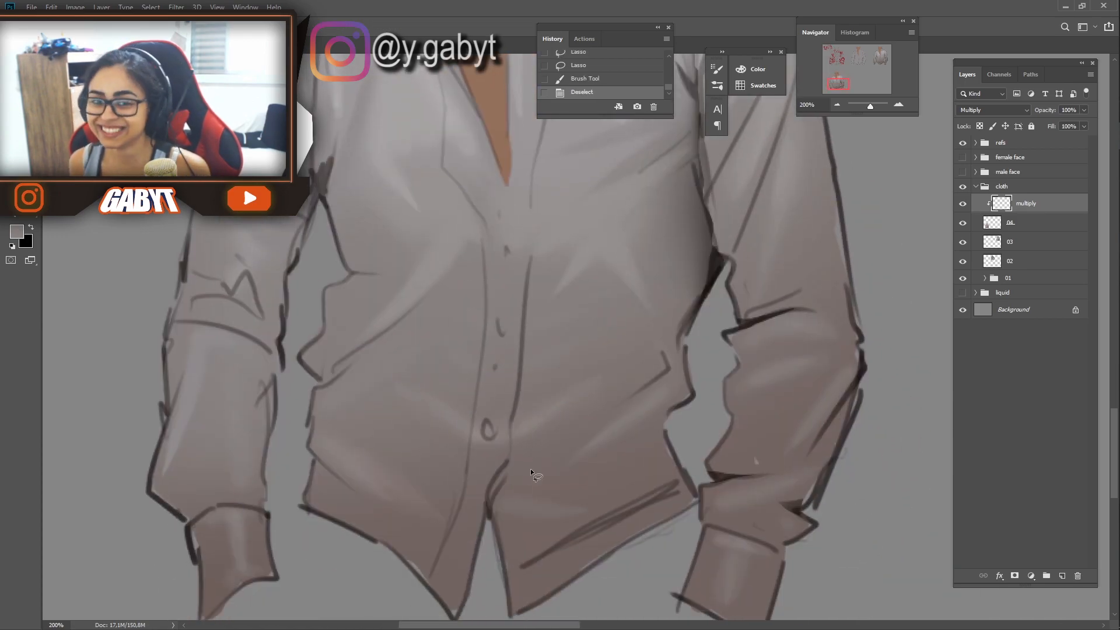
{"action": "left_click_drag", "start_coordinate": [527, 286], "coordinate": [496, 554]}
{"action": "key", "text": "b"}
{"action": "left_click_drag", "start_coordinate": [474, 502], "coordinate": [497, 291]}
{"action": "left_click_drag", "start_coordinate": [493, 374], "coordinate": [507, 245]}
{"action": "left_click_drag", "start_coordinate": [530, 235], "coordinate": [528, 366]}
{"action": "key", "text": "ctrl+d"}
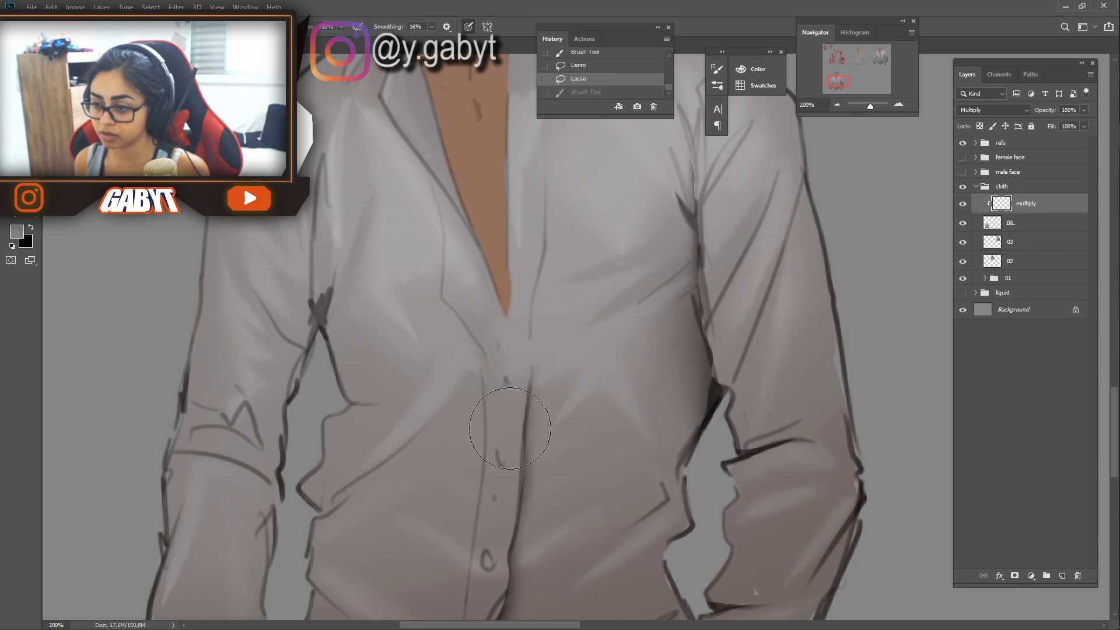
Lasso the exposed chest between the shirt fronts and brush a soft shadow on the skin along the shirt's edge.
{"action": "scroll", "coordinate": [524, 371], "scroll_direction": "up", "scroll_amount": 3}
{"action": "mouse_move", "coordinate": [524, 452]}
{"action": "left_mouse_down"}
{"action": "mouse_move", "coordinate": [537, 384]}
{"action": "mouse_move", "coordinate": [525, 458]}
{"action": "left_mouse_up"}
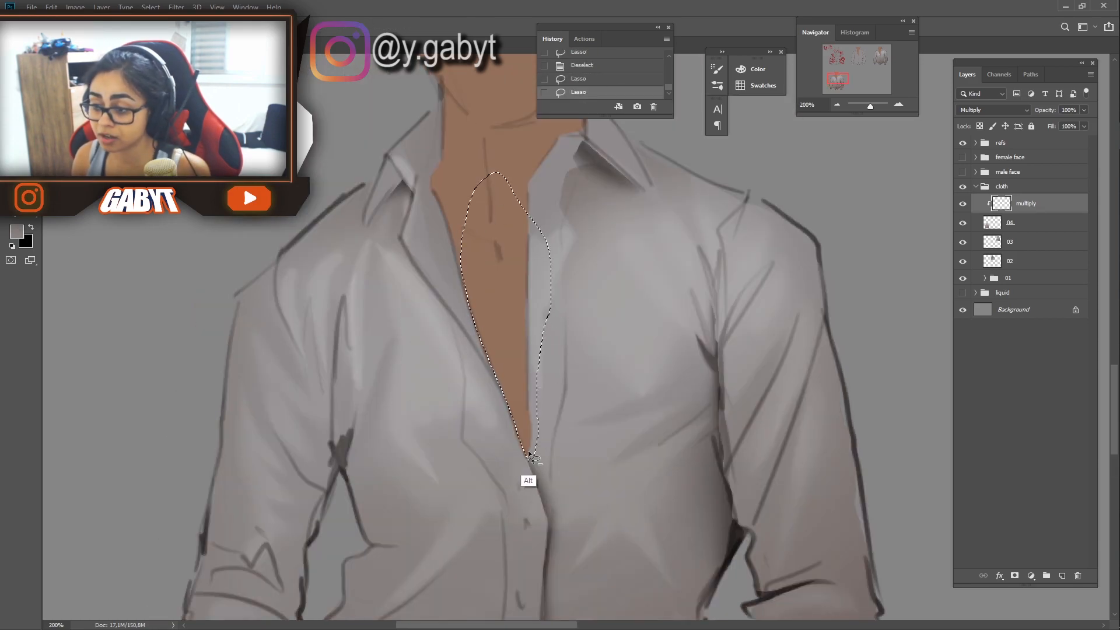
{"action": "left_click_drag", "start_coordinate": [518, 332], "coordinate": [541, 421]}
{"action": "mouse_move", "coordinate": [538, 363]}
{"action": "left_mouse_down"}
{"action": "mouse_move", "coordinate": [512, 317]}
{"action": "mouse_move", "coordinate": [522, 359]}
{"action": "left_mouse_up"}
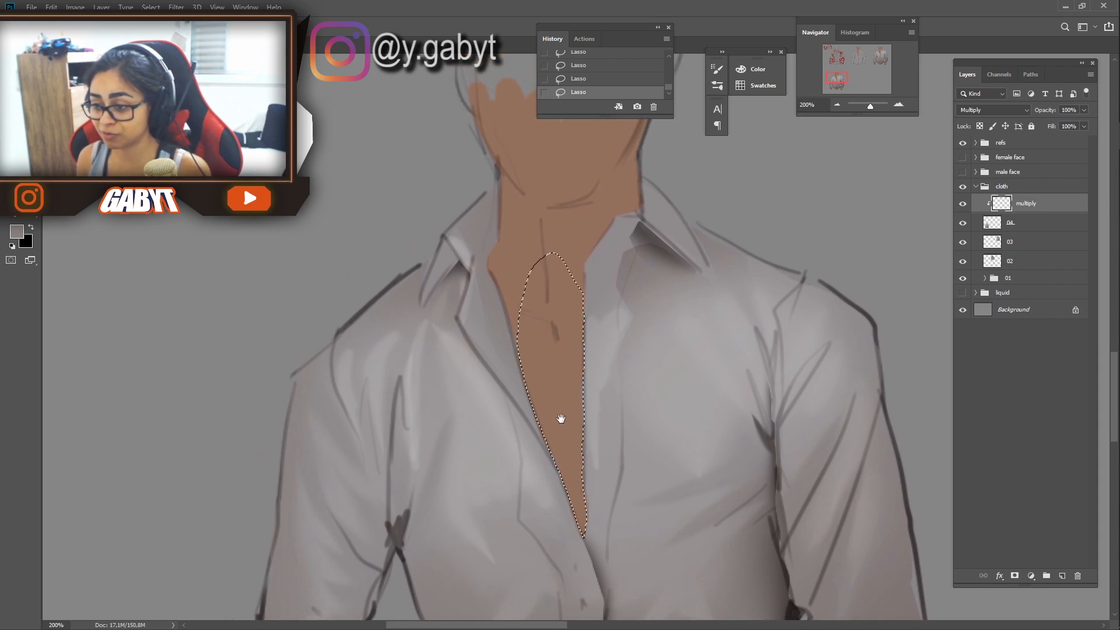
{"action": "scroll", "coordinate": [561, 479], "scroll_direction": "up", "scroll_amount": 2}
{"action": "mouse_move", "coordinate": [517, 395]}
{"action": "left_mouse_down"}
{"action": "mouse_move", "coordinate": [560, 560]}
{"action": "mouse_move", "coordinate": [542, 467]}
{"action": "mouse_move", "coordinate": [510, 384]}
{"action": "left_mouse_up"}
{"action": "key", "text": "Return"}
{"action": "mouse_move", "coordinate": [508, 425]}
{"action": "left_mouse_down"}
{"action": "mouse_move", "coordinate": [518, 317]}
{"action": "mouse_move", "coordinate": [572, 337]}
{"action": "mouse_move", "coordinate": [575, 352]}
{"action": "left_mouse_up"}
{"action": "key", "text": "b"}
{"action": "left_click_drag", "start_coordinate": [502, 379], "coordinate": [512, 538]}
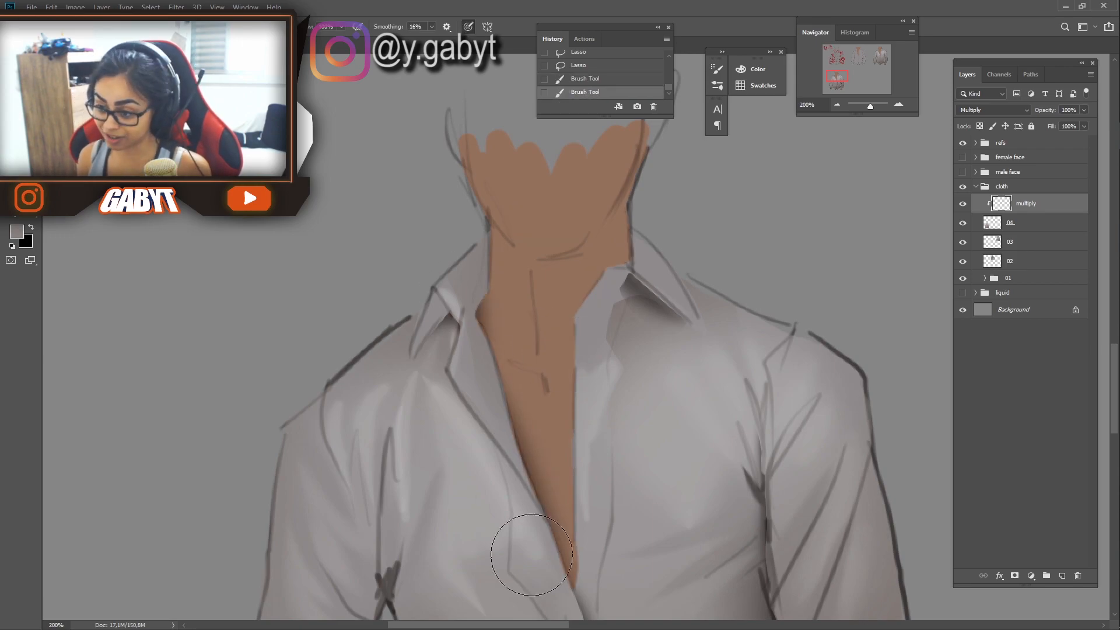
{"action": "left_click_drag", "start_coordinate": [571, 583], "coordinate": [584, 309]}
Lasso the area around the opposite armpit and brush a shadow down that side of the torso.
{"action": "left_click_drag", "start_coordinate": [870, 107], "coordinate": [868, 107]}
{"action": "left_click", "coordinate": [898, 104]}
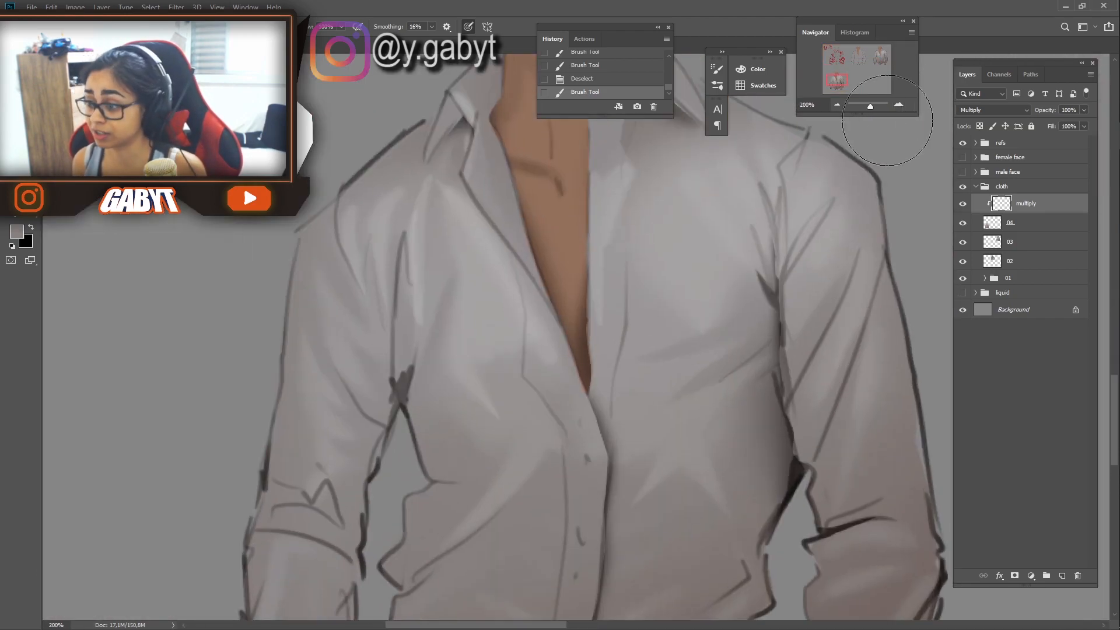
{"action": "mouse_move", "coordinate": [358, 384]}
{"action": "left_mouse_down"}
{"action": "mouse_move", "coordinate": [380, 471]}
{"action": "mouse_move", "coordinate": [373, 449]}
{"action": "left_mouse_up"}
{"action": "key", "text": "Return"}
{"action": "key", "text": "b"}
{"action": "left_click_drag", "start_coordinate": [368, 327], "coordinate": [346, 275]}
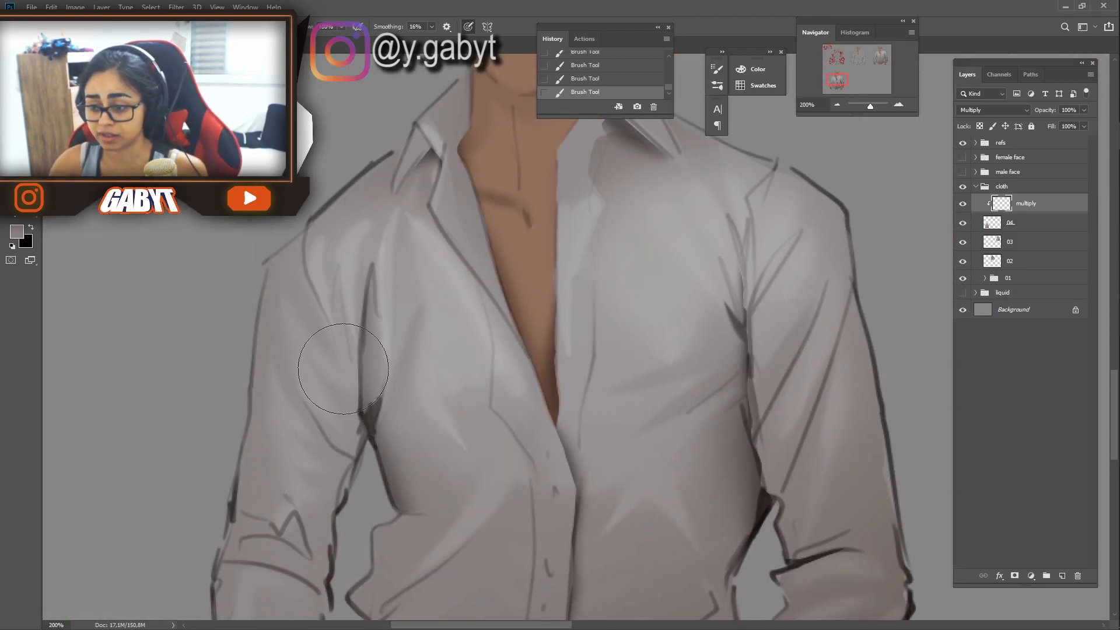
Invert the selection to shade the sleeve side of the armpit, deselect, and brush soft shadows along the shirt's side.
{"action": "left_click_drag", "start_coordinate": [397, 188], "coordinate": [531, 153]}
{"action": "key", "text": "ctrl+shift+i"}
{"action": "left_click_drag", "start_coordinate": [500, 388], "coordinate": [468, 544]}
{"action": "key", "text": "ctrl+d"}
{"action": "left_click_drag", "start_coordinate": [498, 503], "coordinate": [527, 341]}
{"action": "left_click_drag", "start_coordinate": [508, 397], "coordinate": [515, 493]}
{"action": "left_click_drag", "start_coordinate": [513, 453], "coordinate": [515, 470]}
{"action": "left_click_drag", "start_coordinate": [499, 448], "coordinate": [493, 472]}
{"action": "left_click_drag", "start_coordinate": [659, 424], "coordinate": [476, 381]}
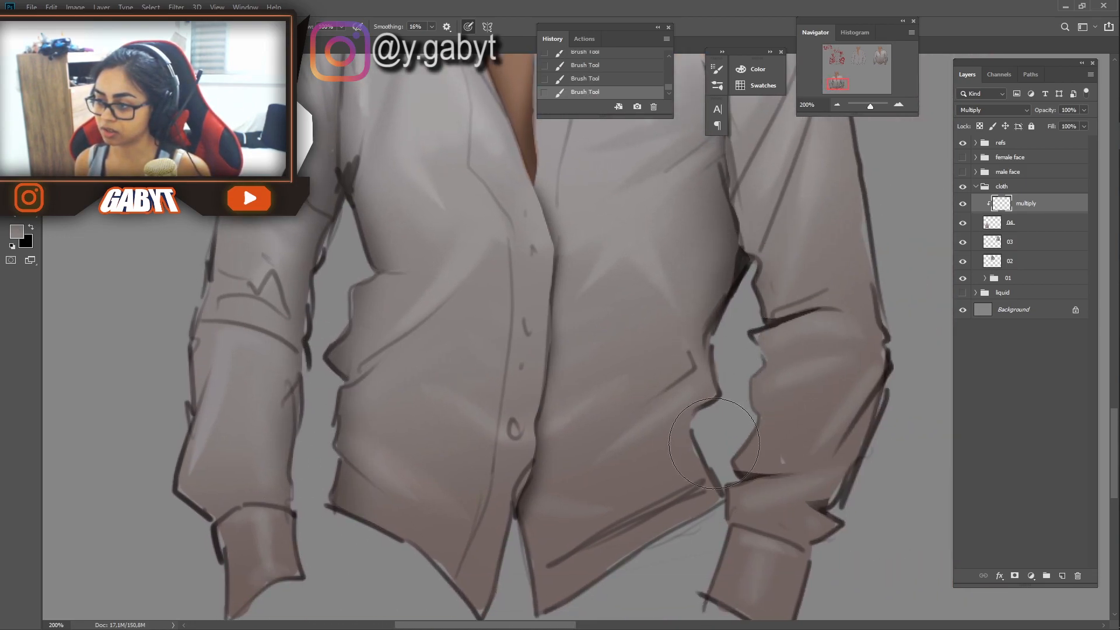
Lasso the area below the diagonal waist fold near the shirt's hem and brush a shadow under the fold.
{"action": "key", "text": "l"}
{"action": "left_click_drag", "start_coordinate": [705, 404], "coordinate": [603, 474]}
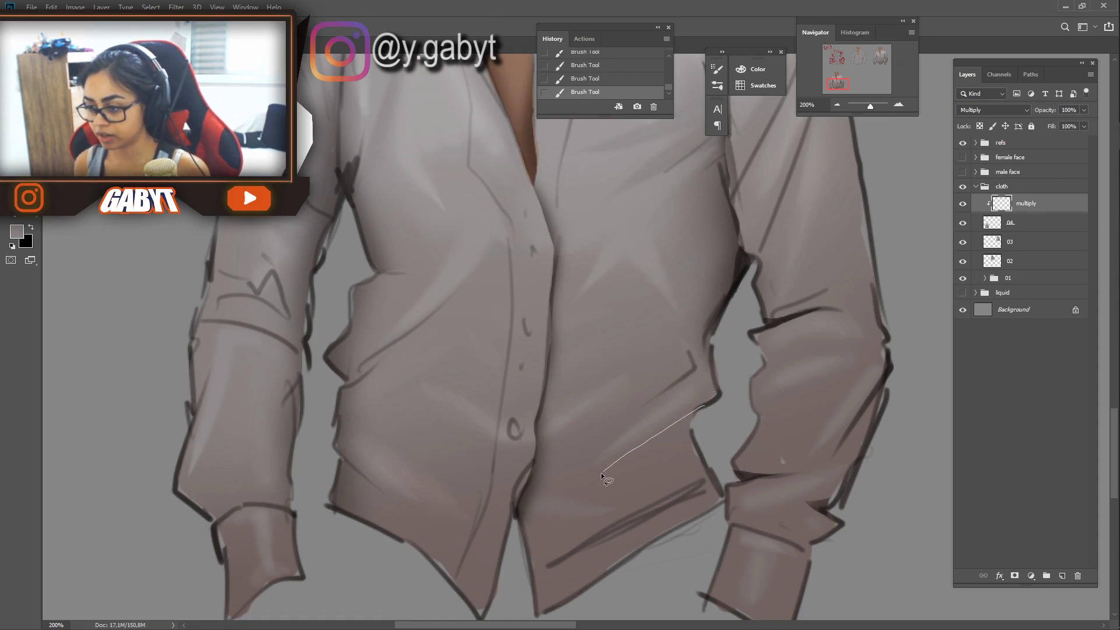
{"action": "left_click_drag", "start_coordinate": [715, 431], "coordinate": [726, 419]}
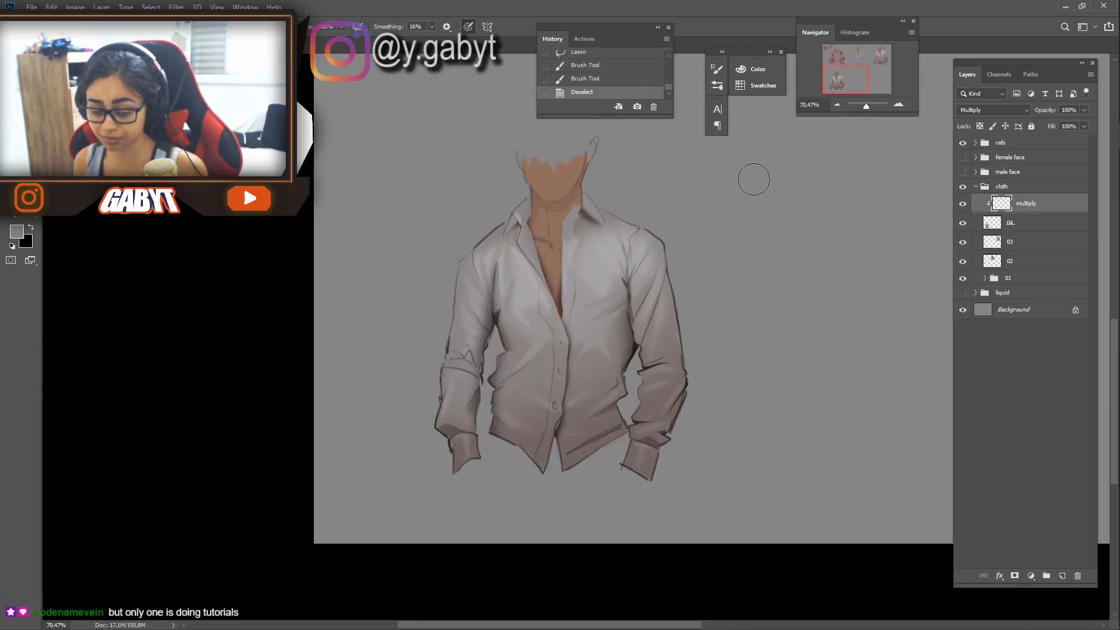
{"action": "left_click", "coordinate": [898, 104]}
{"action": "left_click", "coordinate": [897, 106]}
{"action": "left_click_drag", "start_coordinate": [612, 400], "coordinate": [659, 284]}
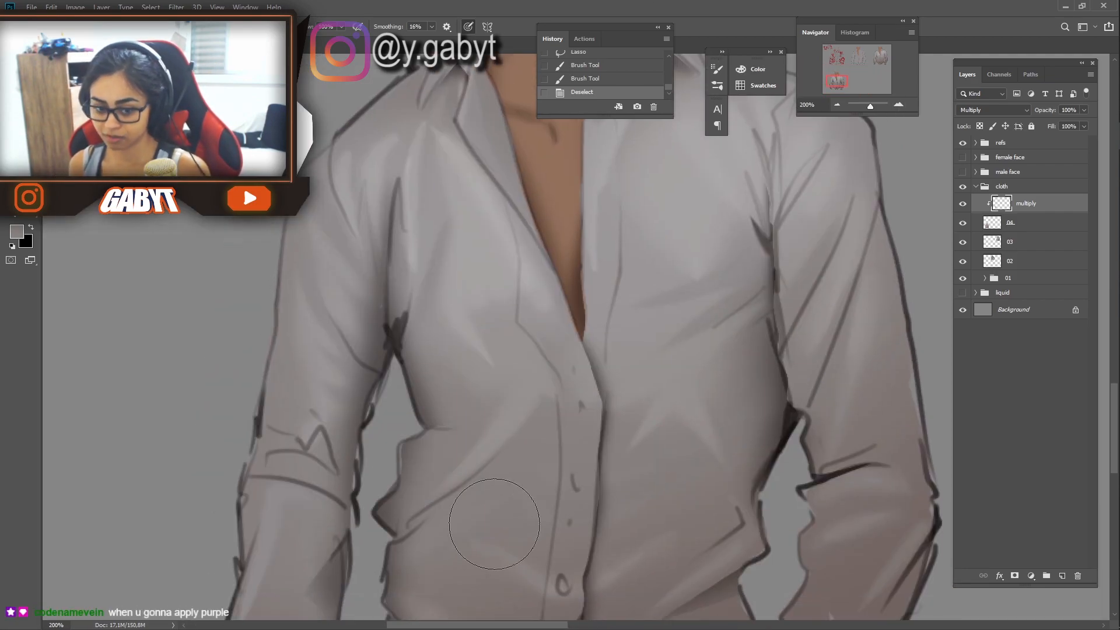
Lasso the folds beside the button placket below the neckline and brush soft shadows inside each selection.
{"action": "left_click_drag", "start_coordinate": [486, 546], "coordinate": [543, 410]}
{"action": "key", "text": "l"}
{"action": "mouse_move", "coordinate": [471, 387]}
{"action": "left_mouse_down"}
{"action": "mouse_move", "coordinate": [471, 371]}
{"action": "mouse_move", "coordinate": [514, 360]}
{"action": "mouse_move", "coordinate": [470, 387]}
{"action": "left_mouse_up"}
{"action": "key", "text": "b"}
{"action": "left_click_drag", "start_coordinate": [460, 368], "coordinate": [467, 383]}
{"action": "key", "text": "ctrl+d"}
{"action": "mouse_move", "coordinate": [623, 448]}
{"action": "left_mouse_down"}
{"action": "mouse_move", "coordinate": [494, 369]}
{"action": "mouse_move", "coordinate": [538, 388]}
{"action": "left_mouse_up"}
{"action": "key", "text": "l"}
{"action": "key", "text": "b"}
{"action": "left_click_drag", "start_coordinate": [496, 356], "coordinate": [516, 373]}
{"action": "key", "text": "ctrl+d"}
Brush soft shadows around the upper placket and the chest folds, undoing unwanted strokes, and save the document.
{"action": "left_click_drag", "start_coordinate": [572, 442], "coordinate": [560, 431]}
{"action": "left_click_drag", "start_coordinate": [526, 382], "coordinate": [519, 615]}
{"action": "left_click_drag", "start_coordinate": [490, 370], "coordinate": [531, 398]}
{"action": "left_click_drag", "start_coordinate": [722, 278], "coordinate": [646, 321]}
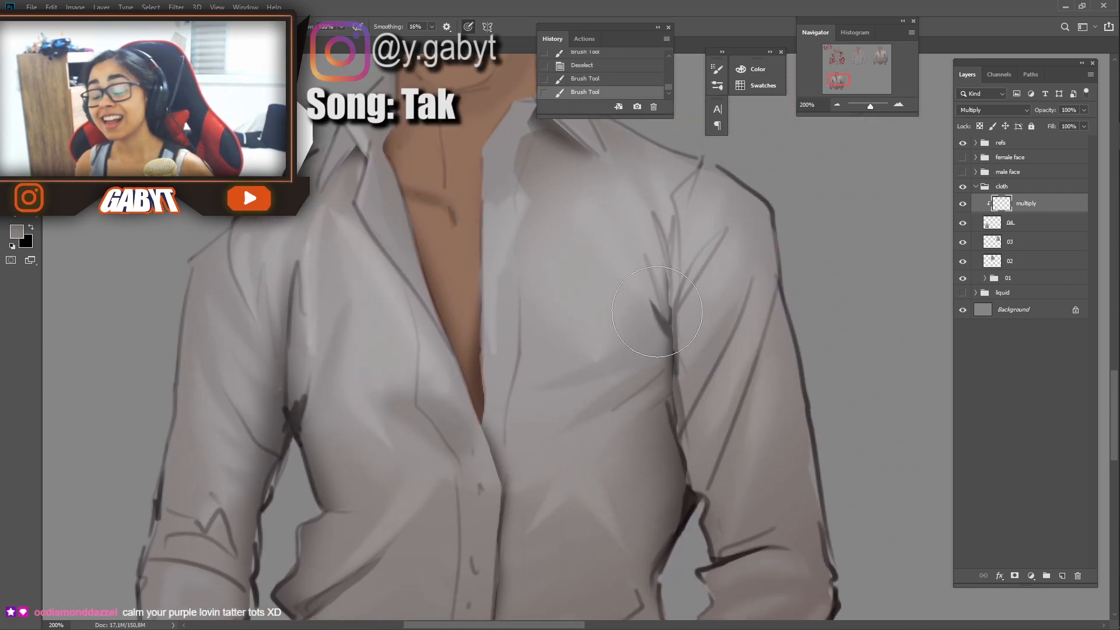
{"action": "mouse_move", "coordinate": [590, 316]}
{"action": "left_mouse_down"}
{"action": "mouse_move", "coordinate": [568, 335]}
{"action": "mouse_move", "coordinate": [610, 298]}
{"action": "left_mouse_up"}
{"action": "key", "text": "ctrl+z"}
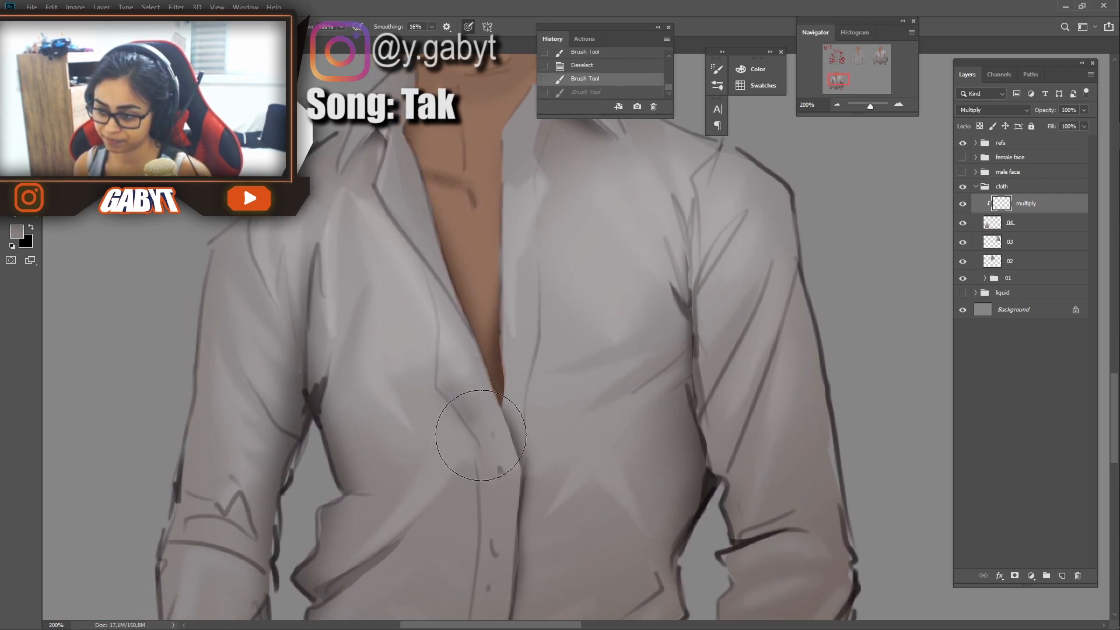
{"action": "left_click_drag", "start_coordinate": [412, 387], "coordinate": [507, 478]}
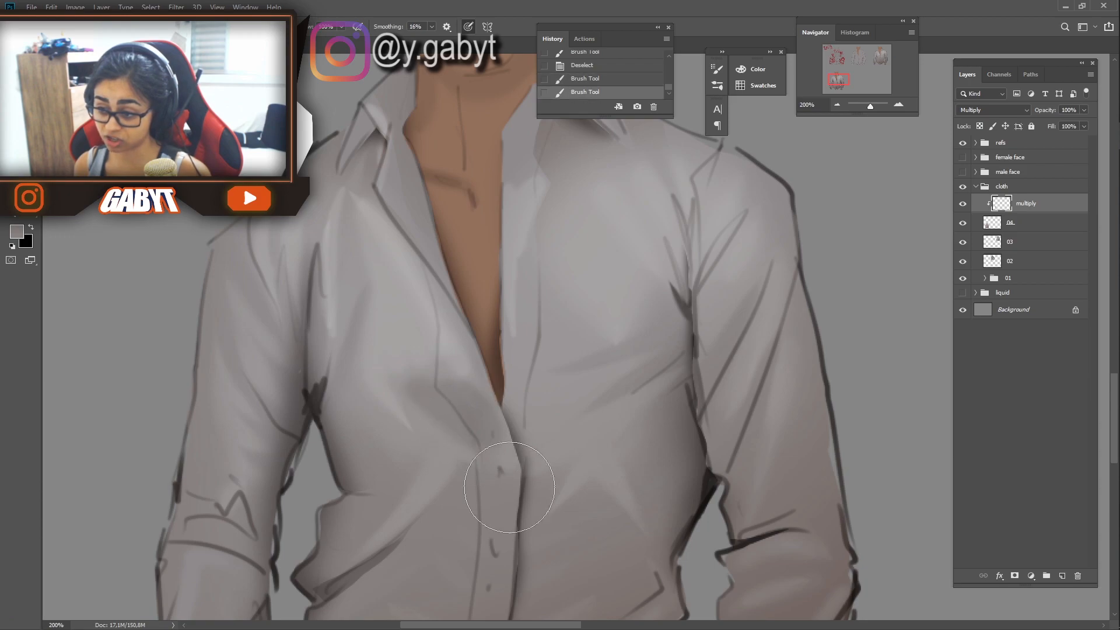
{"action": "left_click_drag", "start_coordinate": [457, 348], "coordinate": [548, 218]}
{"action": "mouse_move", "coordinate": [469, 216]}
{"action": "left_mouse_down"}
{"action": "mouse_move", "coordinate": [483, 273]}
{"action": "mouse_move", "coordinate": [460, 229]}
{"action": "mouse_move", "coordinate": [481, 190]}
{"action": "mouse_move", "coordinate": [545, 250]}
{"action": "left_mouse_up"}
{"action": "key", "text": "ctrl+z"}
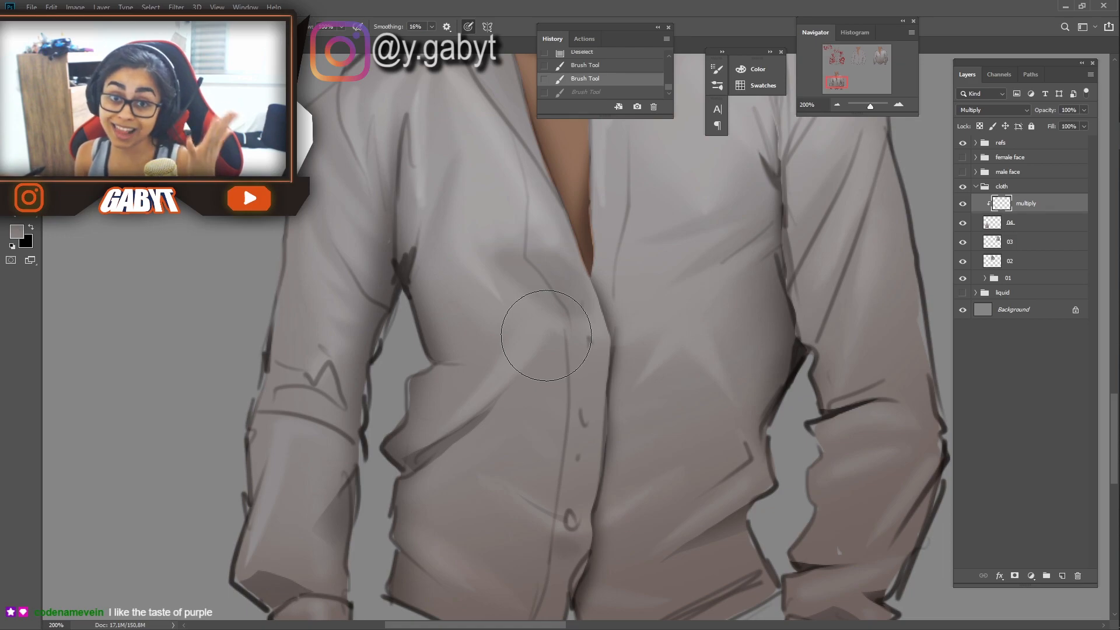
{"action": "key", "text": "ctrl+s"}
Compare the shirt with and without the multiply layer's shadows.
{"action": "key", "text": "ctrl+minus"}
{"action": "key", "text": "ctrl+minus"}
{"action": "left_click_drag", "start_coordinate": [495, 293], "coordinate": [780, 220]}
{"action": "key", "text": "ctrl+plus"}
{"action": "left_click", "coordinate": [963, 205]}
{"action": "left_click", "coordinate": [962, 205]}
{"action": "left_click", "coordinate": [962, 205]}
{"action": "left_click", "coordinate": [963, 204]}
{"action": "left_click", "coordinate": [962, 207]}
{"action": "left_click", "coordinate": [963, 207]}
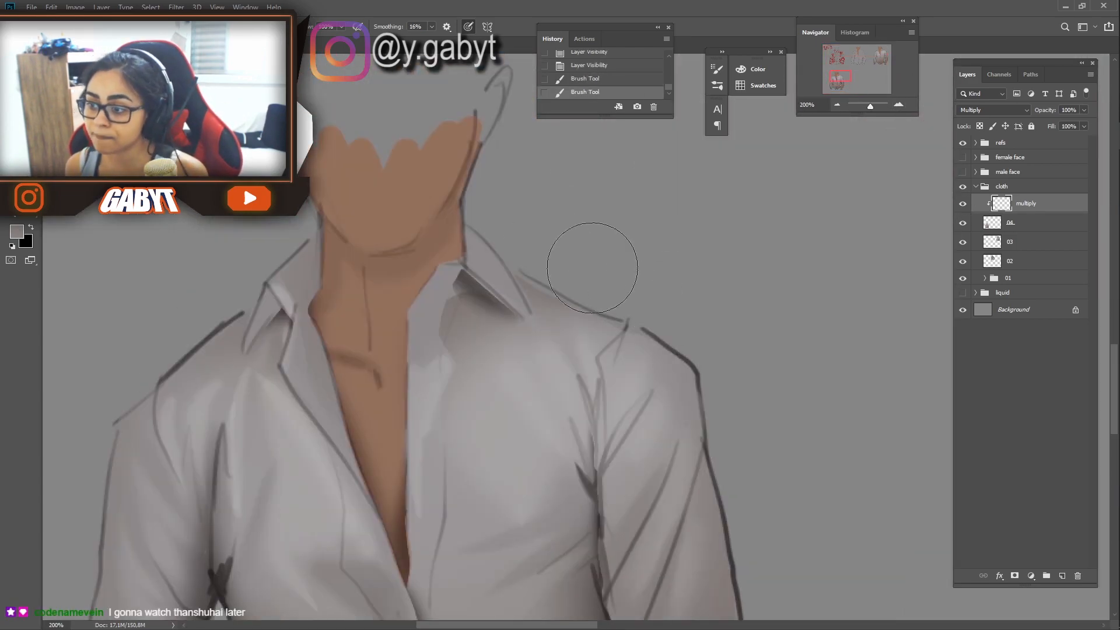
Set the foreground color to brown #6f5133 and brush it along the shirt's shoulder edge.
{"action": "key", "text": "ctrl+z"}
{"action": "left_click", "coordinate": [17, 231]}
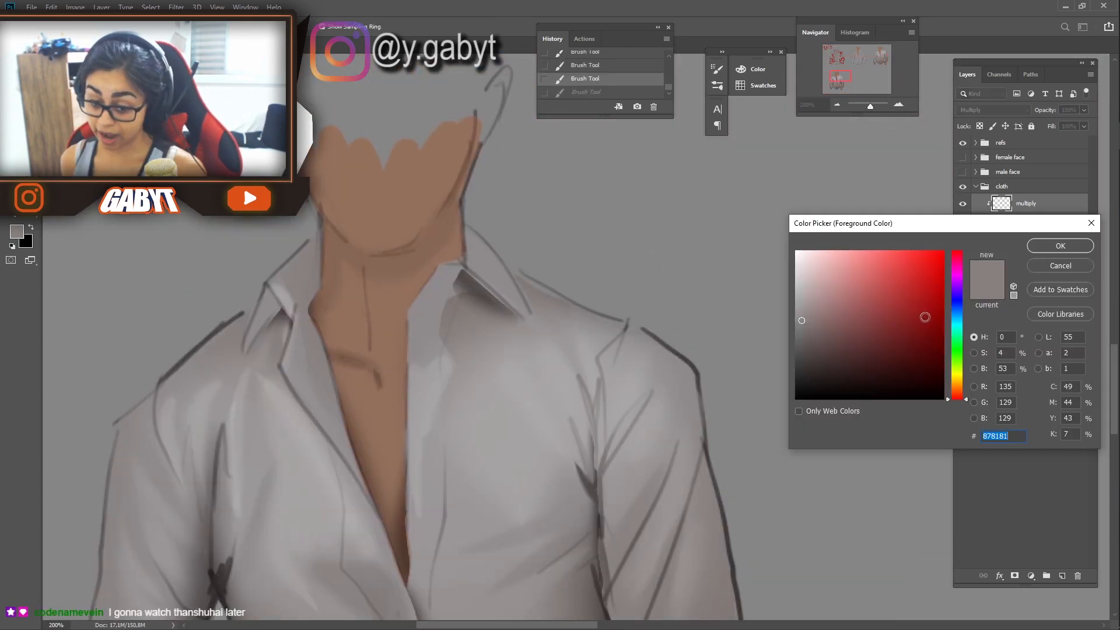
{"action": "left_click", "coordinate": [957, 388]}
{"action": "mouse_move", "coordinate": [927, 367]}
{"action": "left_mouse_down"}
{"action": "mouse_move", "coordinate": [895, 362]}
{"action": "mouse_move", "coordinate": [875, 335]}
{"action": "left_mouse_up"}
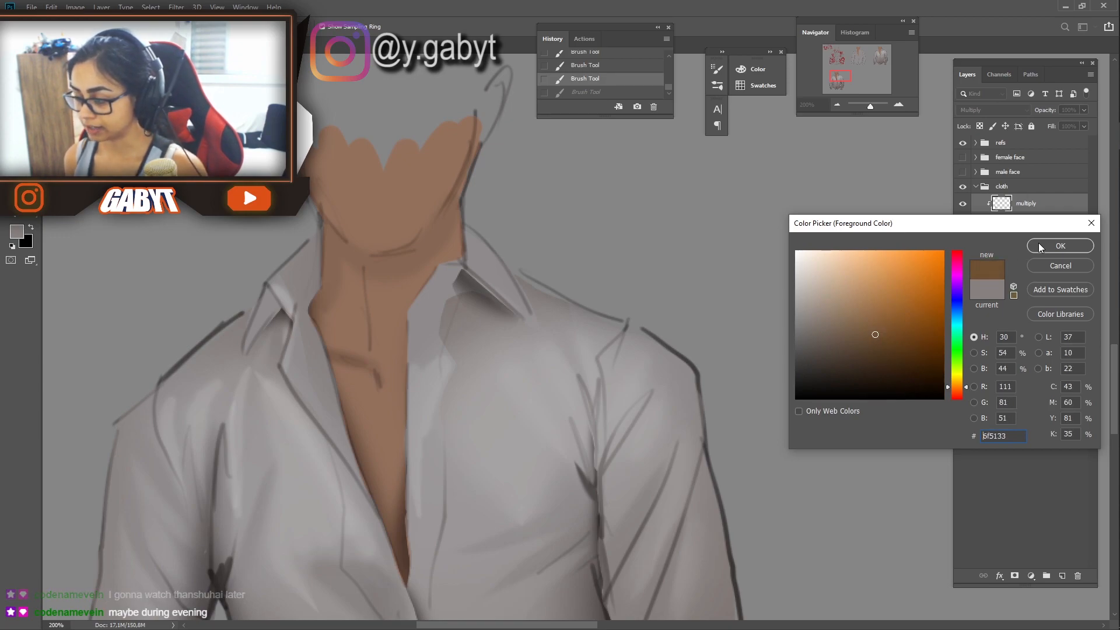
{"action": "left_click", "coordinate": [1040, 248]}
{"action": "left_click_drag", "start_coordinate": [646, 280], "coordinate": [650, 283]}
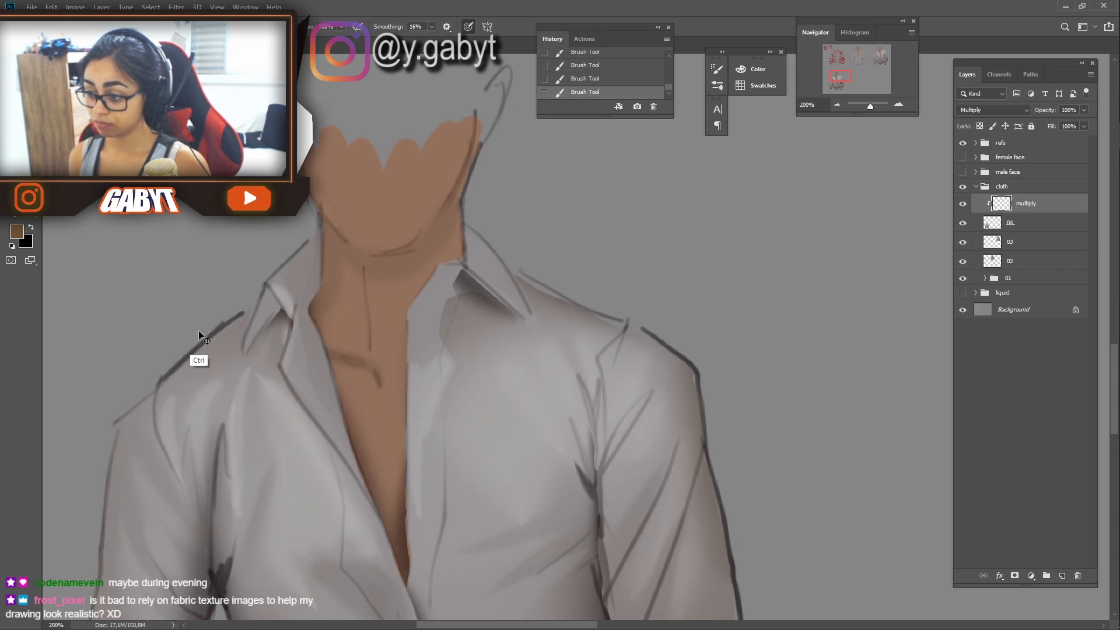
Set the foreground color to a more saturated brown #7e5125 and brush it along the shoulder and outer sleeve.
{"action": "key", "text": "ctrl+z"}
{"action": "key", "text": "ctrl+z"}
{"action": "left_click", "coordinate": [16, 232]}
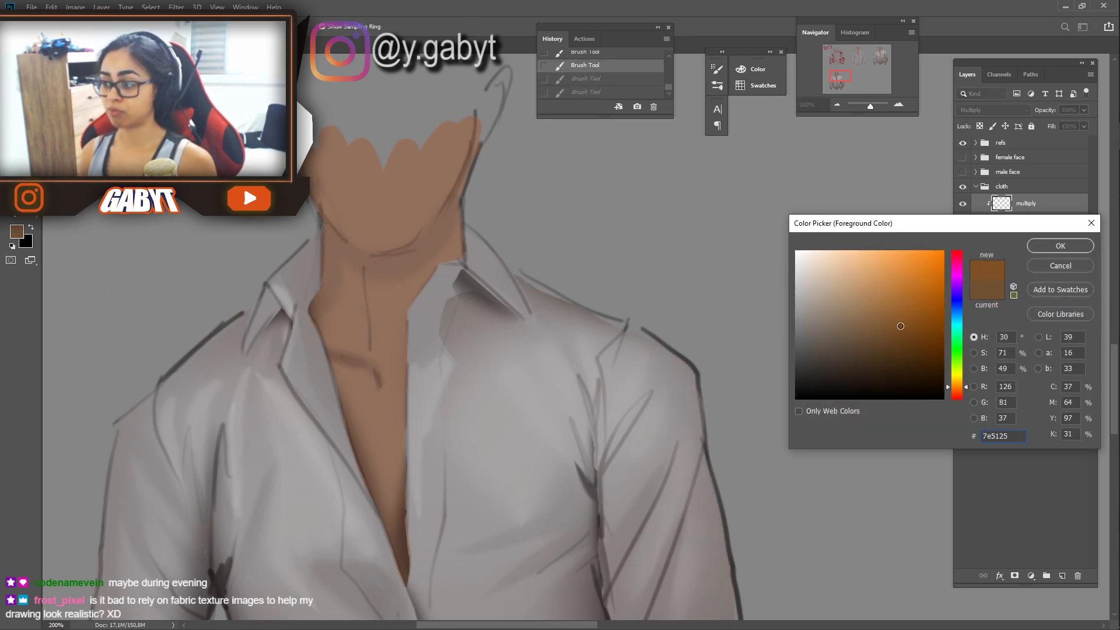
{"action": "left_click", "coordinate": [1059, 246]}
{"action": "key", "text": "ctrl+shift+z"}
{"action": "key", "text": "ctrl+shift+z"}
{"action": "mouse_move", "coordinate": [712, 475]}
{"action": "left_mouse_down"}
{"action": "mouse_move", "coordinate": [667, 310]}
{"action": "mouse_move", "coordinate": [666, 167]}
{"action": "left_mouse_up"}
{"action": "mouse_move", "coordinate": [626, 319]}
{"action": "left_mouse_down"}
{"action": "mouse_move", "coordinate": [588, 287]}
{"action": "mouse_move", "coordinate": [555, 362]}
{"action": "left_mouse_up"}
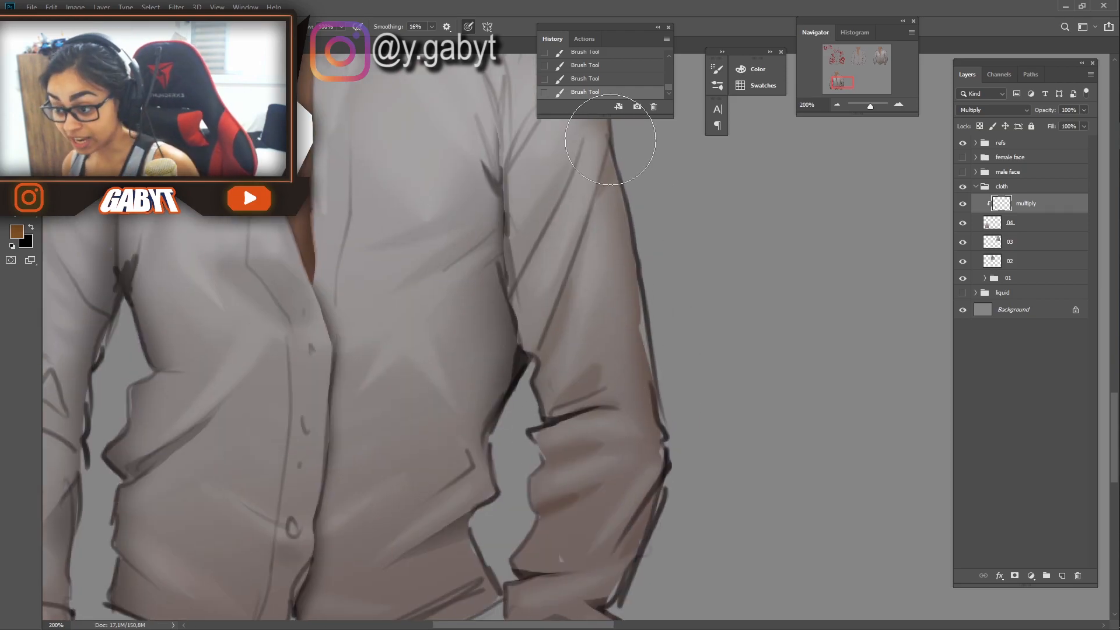
Brush warm brown tones into the sleeve folds and the chest shadows, undoing unwanted strokes.
{"action": "left_click_drag", "start_coordinate": [612, 251], "coordinate": [623, 324]}
{"action": "key", "text": "ctrl+z"}
{"action": "left_click_drag", "start_coordinate": [870, 107], "coordinate": [867, 107]}
{"action": "left_click", "coordinate": [838, 83]}
{"action": "key", "text": "ctrl+z"}
{"action": "left_click_drag", "start_coordinate": [494, 296], "coordinate": [486, 265]}
{"action": "left_click_drag", "start_coordinate": [435, 220], "coordinate": [453, 271]}
{"action": "left_click_drag", "start_coordinate": [667, 180], "coordinate": [664, 224]}
{"action": "left_click_drag", "start_coordinate": [436, 194], "coordinate": [459, 257]}
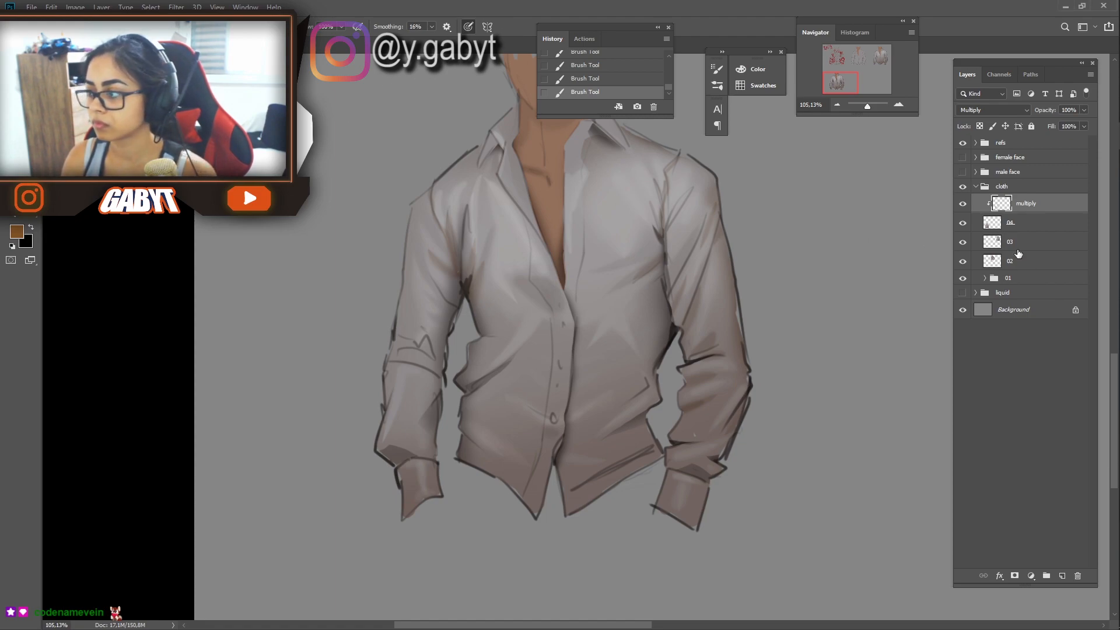
Paste the navy suit reference image as a new layer and bring its white shirt into close view.
{"action": "key", "text": "ctrl+v"}
{"action": "left_click_drag", "start_coordinate": [844, 280], "coordinate": [678, 244]}
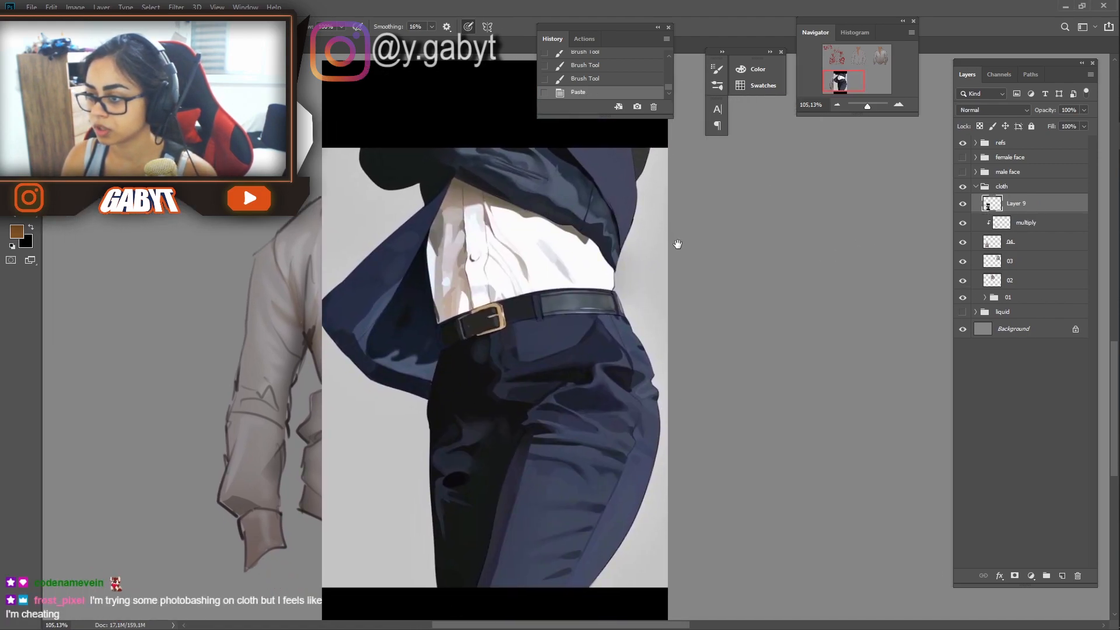
{"action": "left_click", "coordinate": [899, 105]}
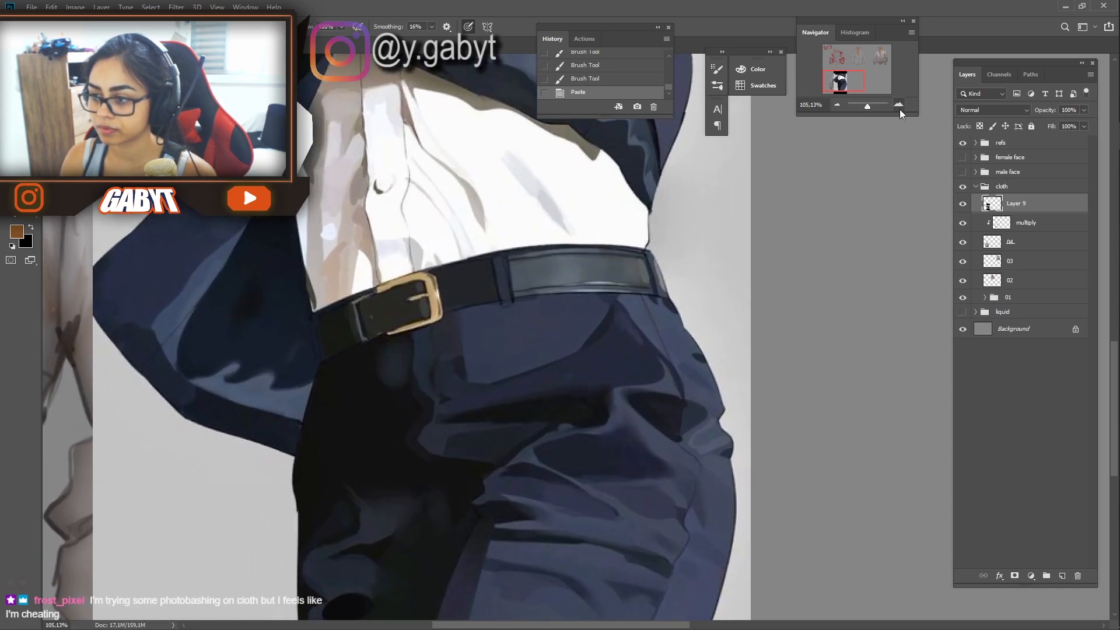
{"action": "left_click_drag", "start_coordinate": [551, 225], "coordinate": [541, 327]}
Sample the reference shirt's cool and warm shadow tones in the foreground color picker to examine their hues.
{"action": "left_click", "coordinate": [16, 232]}
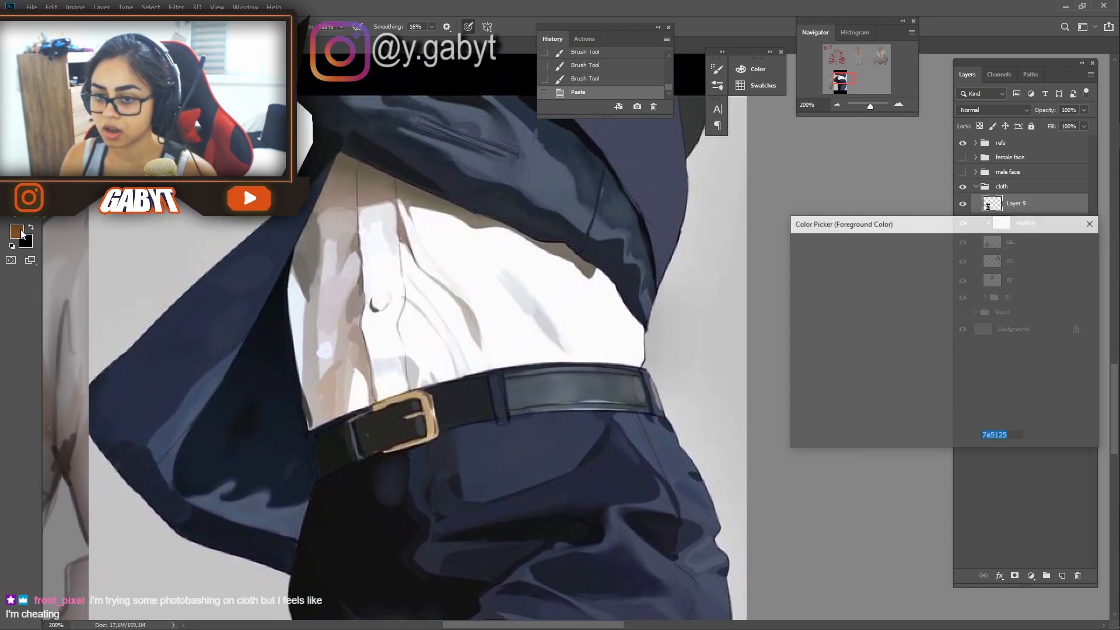
{"action": "left_click_drag", "start_coordinate": [881, 239], "coordinate": [803, 165]}
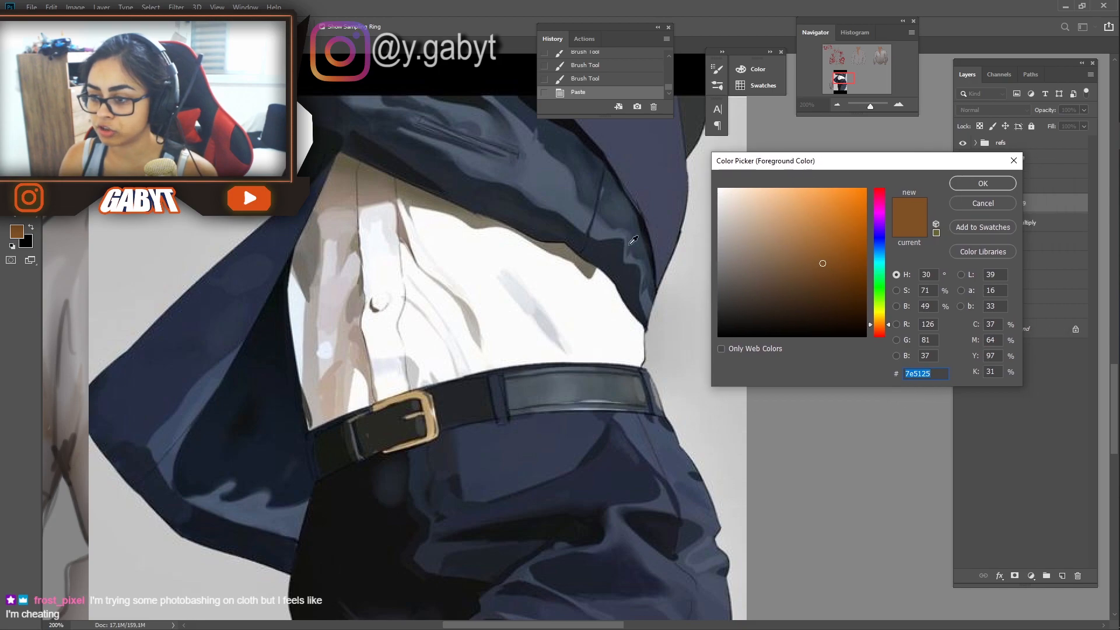
{"action": "left_click", "coordinate": [537, 306]}
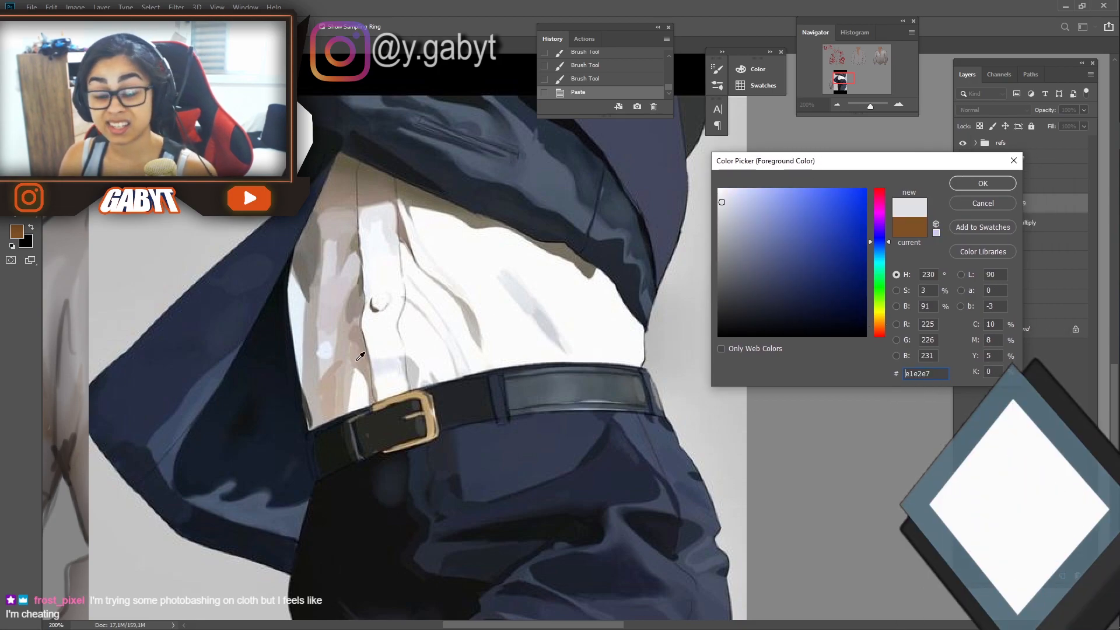
{"action": "left_click", "coordinate": [330, 387]}
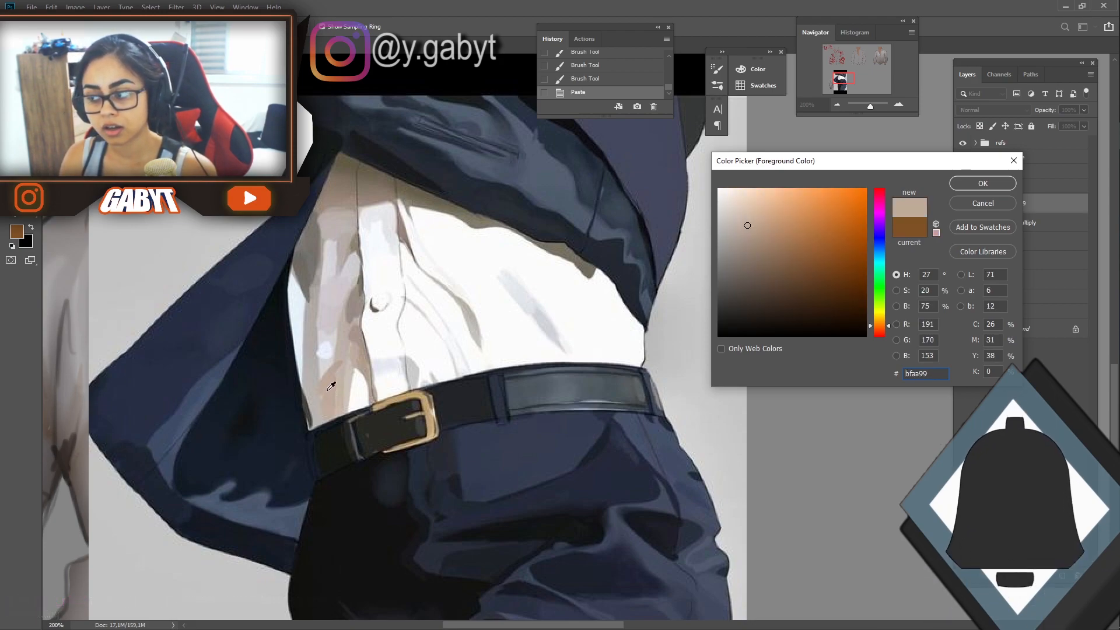
{"action": "left_click", "coordinate": [424, 197]}
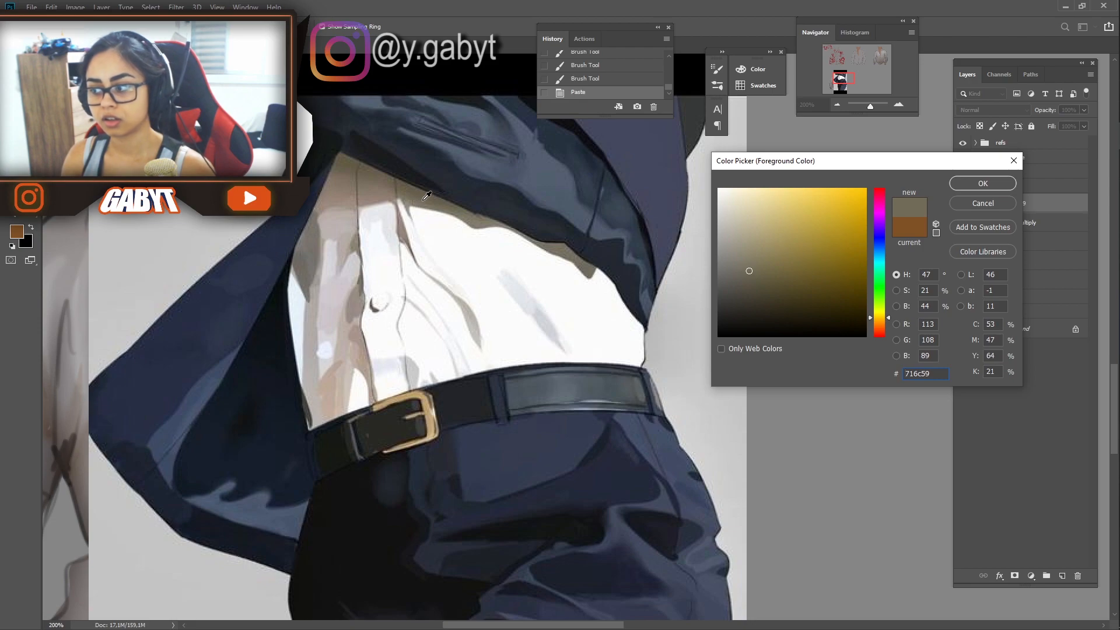
{"action": "left_click", "coordinate": [432, 195]}
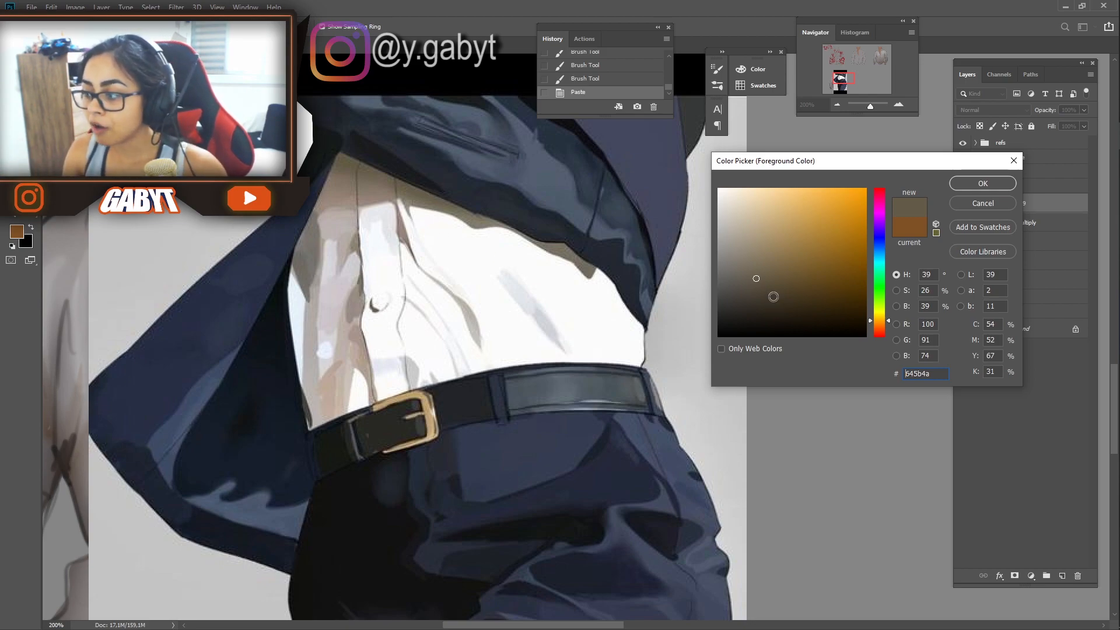
Try a blue with a hue of 229° in the color picker and darken it to #272b40.
{"action": "mouse_move", "coordinate": [756, 279]}
{"action": "left_mouse_down"}
{"action": "mouse_move", "coordinate": [738, 333]}
{"action": "mouse_move", "coordinate": [841, 201]}
{"action": "mouse_move", "coordinate": [817, 256]}
{"action": "mouse_move", "coordinate": [799, 212]}
{"action": "left_mouse_up"}
{"action": "left_click", "coordinate": [878, 323]}
{"action": "mouse_move", "coordinate": [878, 323]}
{"action": "left_mouse_down"}
{"action": "mouse_move", "coordinate": [878, 309]}
{"action": "mouse_move", "coordinate": [881, 341]}
{"action": "mouse_move", "coordinate": [882, 243]}
{"action": "left_mouse_up"}
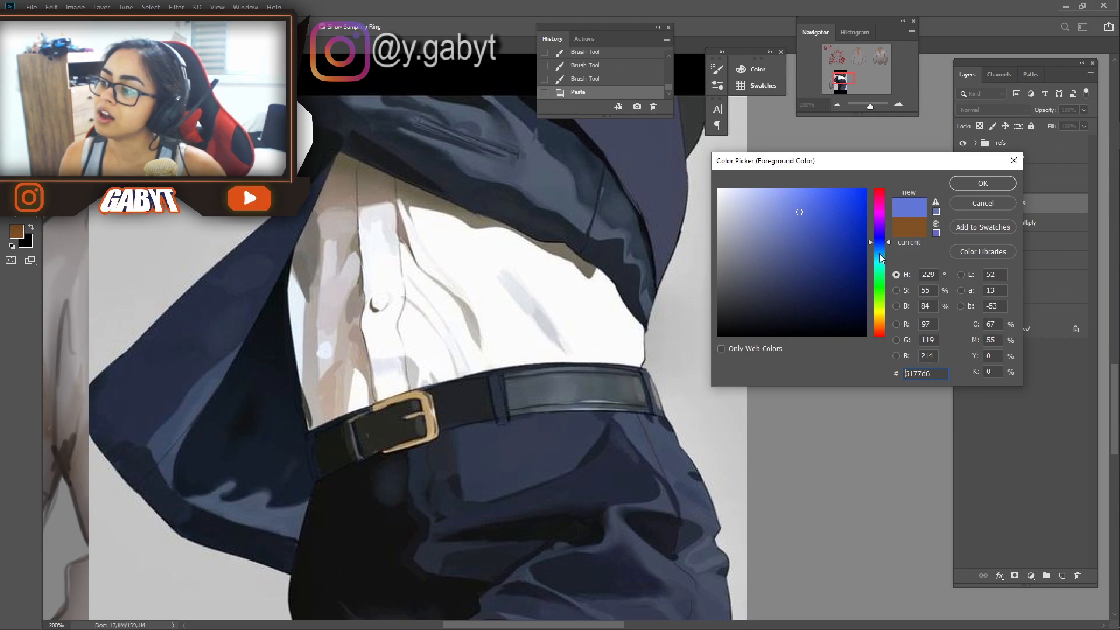
{"action": "left_click_drag", "start_coordinate": [794, 230], "coordinate": [777, 300]}
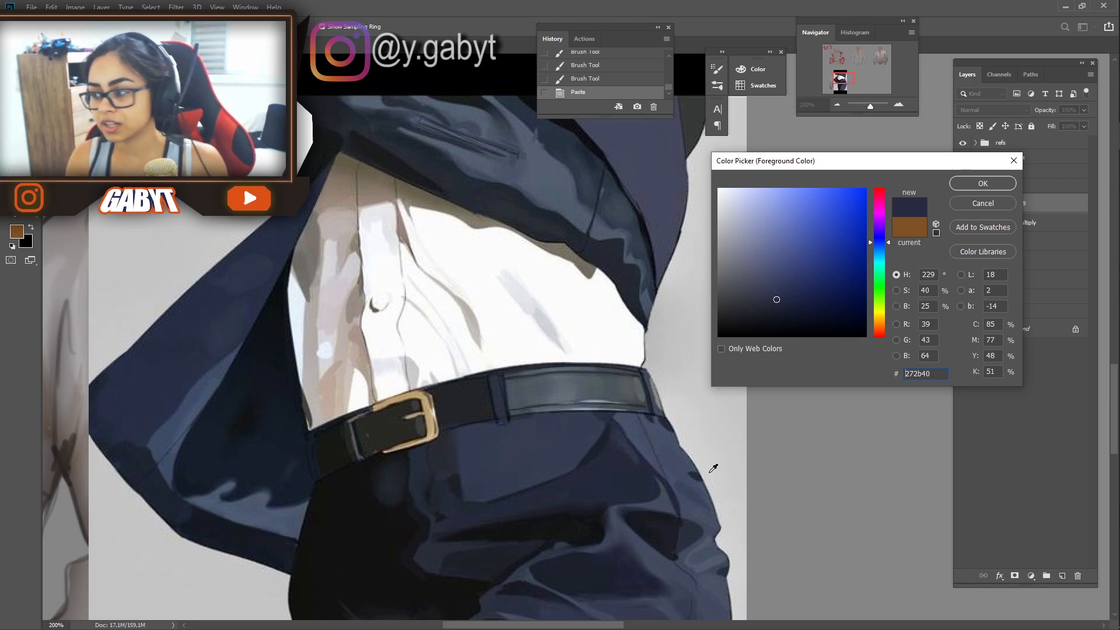
Sample the dark tones of the reference's trousers and belt in the color picker, leaving the foreground color unchanged.
{"action": "left_click", "coordinate": [659, 480]}
{"action": "left_click", "coordinate": [375, 548]}
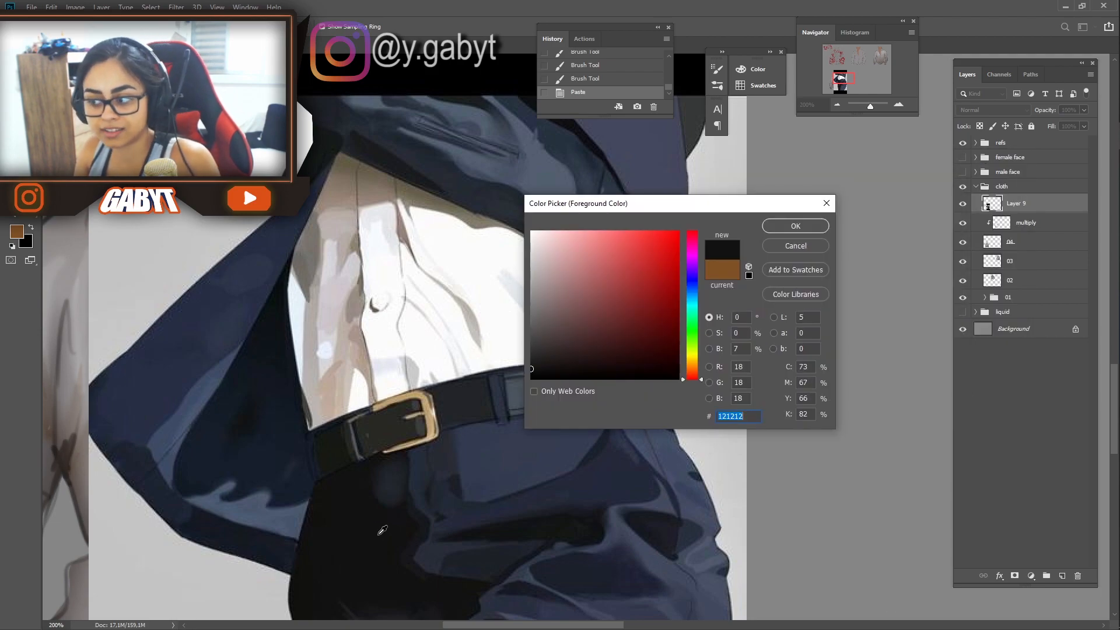
{"action": "left_click", "coordinate": [581, 529]}
{"action": "left_click_drag", "start_coordinate": [353, 450], "coordinate": [369, 441]}
{"action": "key", "text": "Escape"}
Hide the reference layer, select the multiply layer, and brush brown shadows at the collar, armpits and upper sleeve.
{"action": "left_click", "coordinate": [963, 203]}
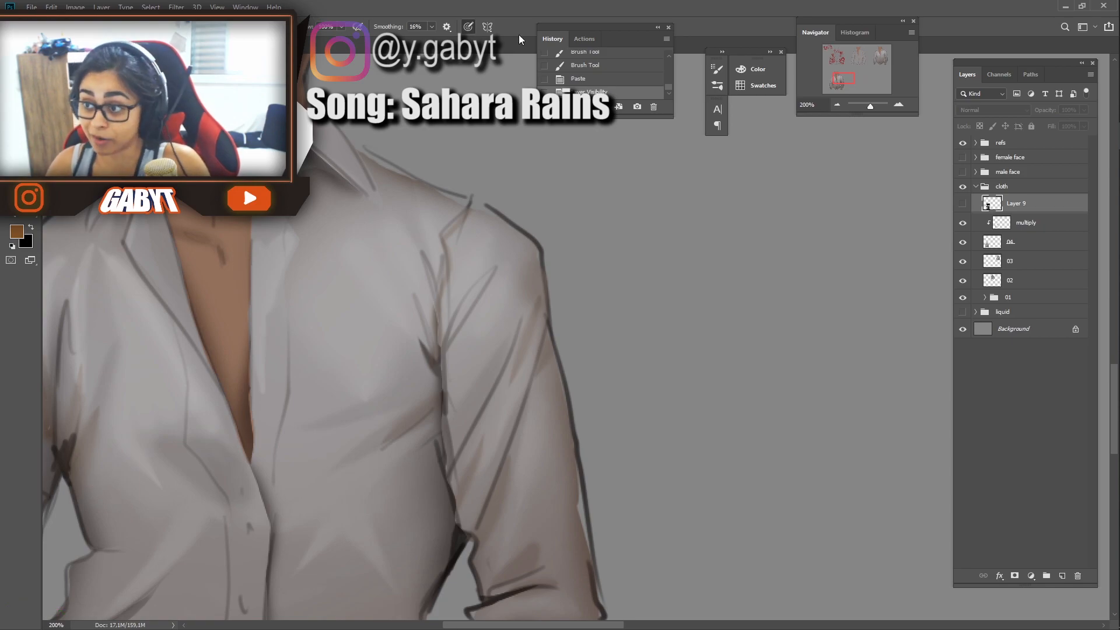
{"action": "key", "text": "ctrl+1"}
{"action": "key", "text": "alt+bracketleft"}
{"action": "left_click", "coordinate": [475, 319]}
{"action": "left_click_drag", "start_coordinate": [557, 197], "coordinate": [577, 205]}
{"action": "left_click_drag", "start_coordinate": [560, 192], "coordinate": [569, 182]}
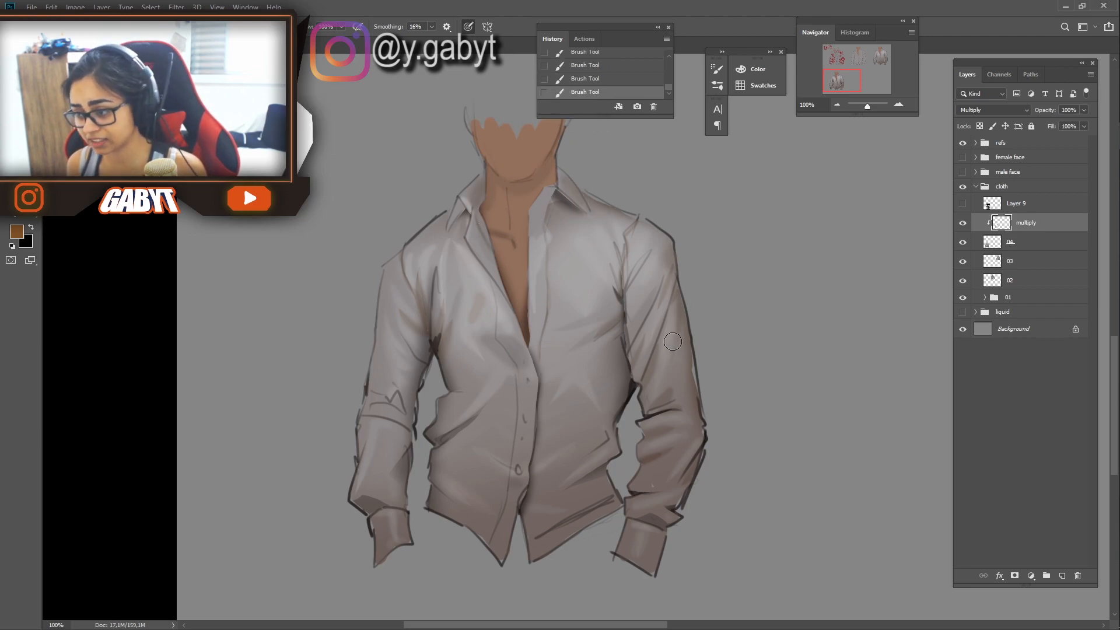
{"action": "left_click_drag", "start_coordinate": [635, 297], "coordinate": [624, 279]}
{"action": "left_click_drag", "start_coordinate": [648, 234], "coordinate": [624, 294]}
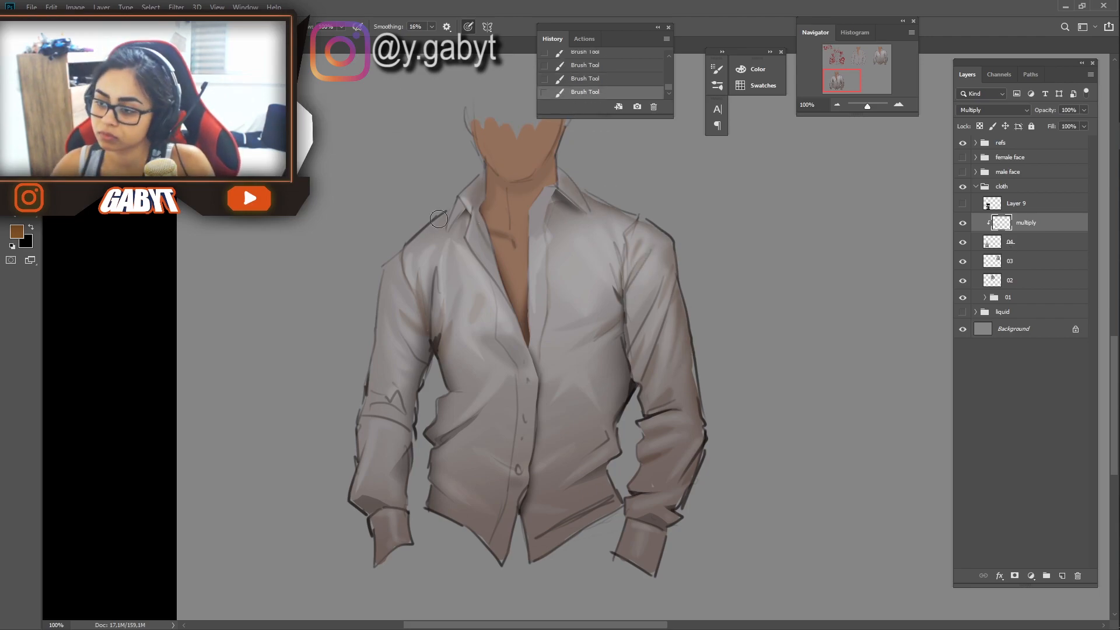
{"action": "left_click_drag", "start_coordinate": [424, 367], "coordinate": [444, 286]}
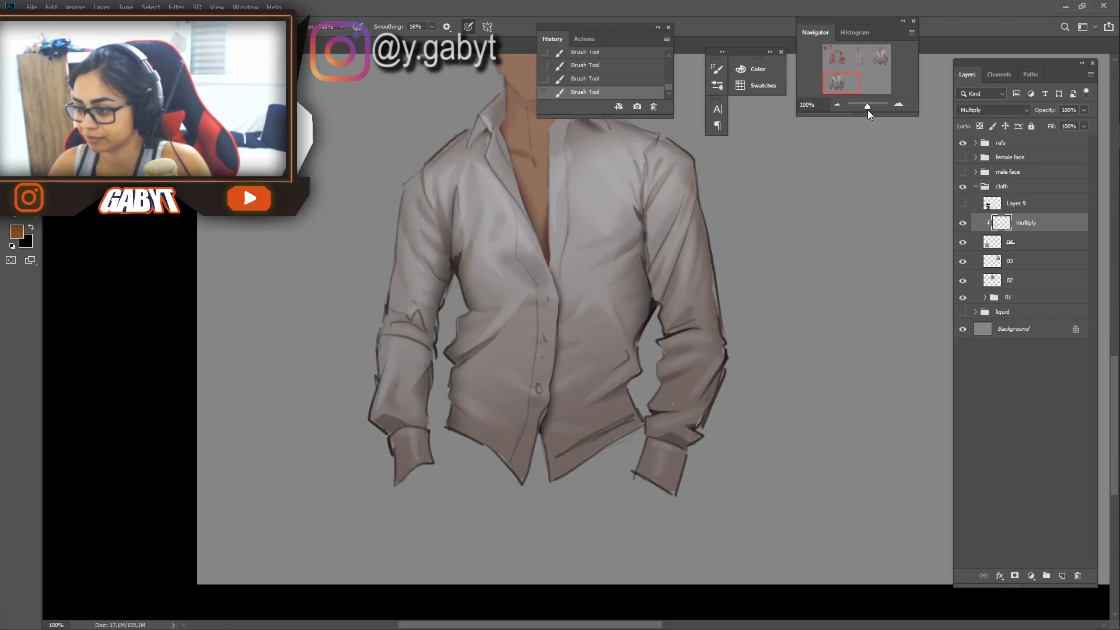
Compare the whole shirt with the multiply layer hidden and shown.
{"action": "left_click_drag", "start_coordinate": [867, 107], "coordinate": [869, 114]}
{"action": "left_click", "coordinate": [836, 84]}
{"action": "left_click", "coordinate": [963, 224]}
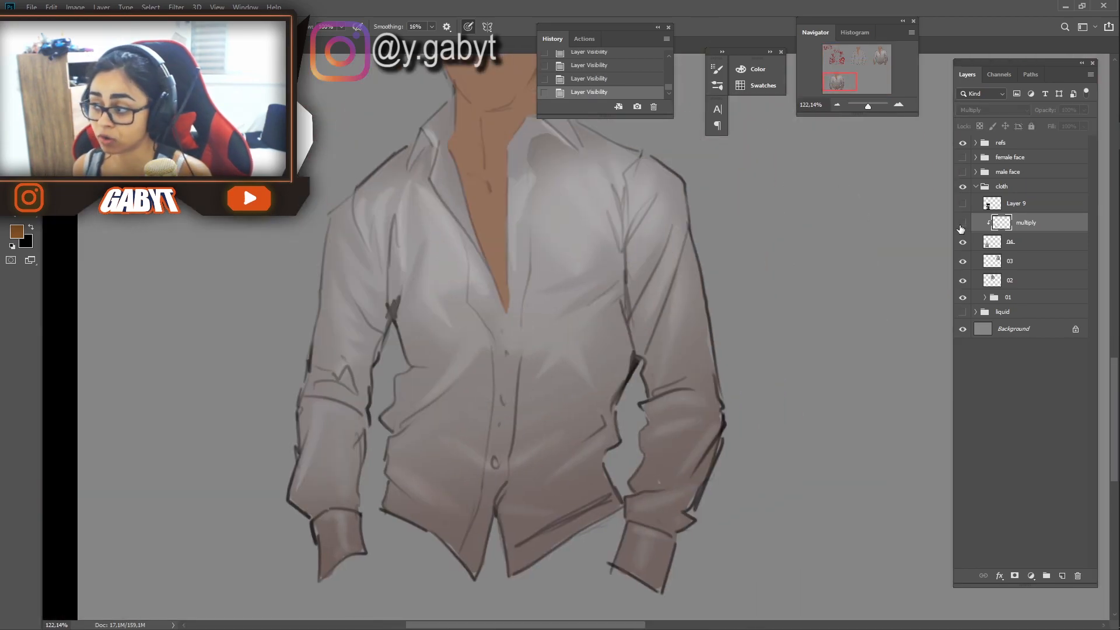
{"action": "left_click", "coordinate": [964, 224]}
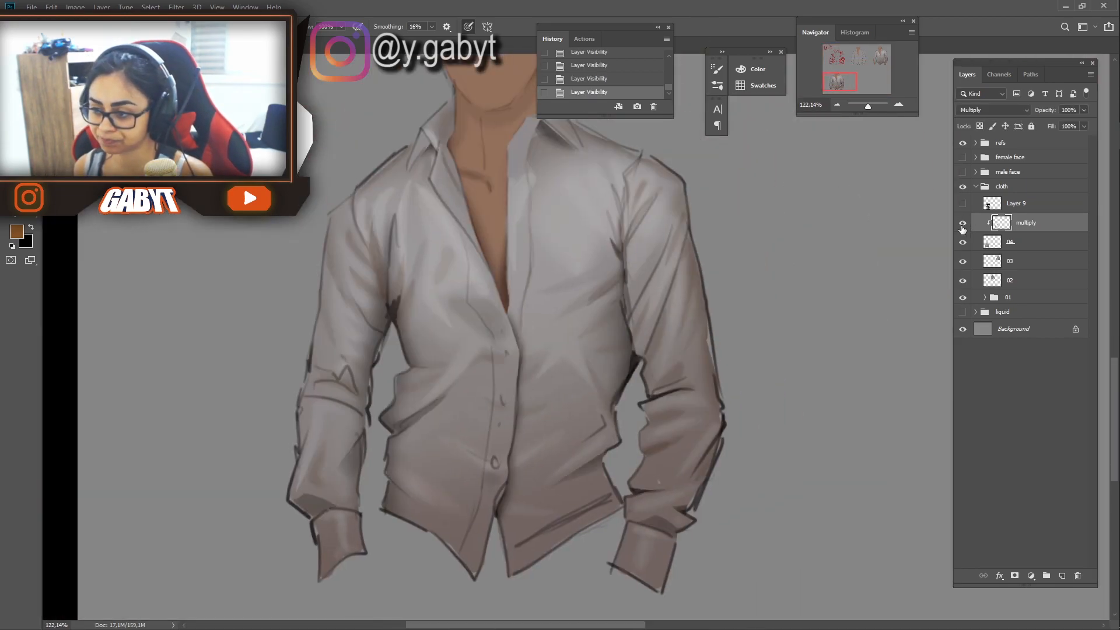
Lock the multiply layer's transparent pixels and set the brush's blend mode to Color.
{"action": "left_click", "coordinate": [981, 125]}
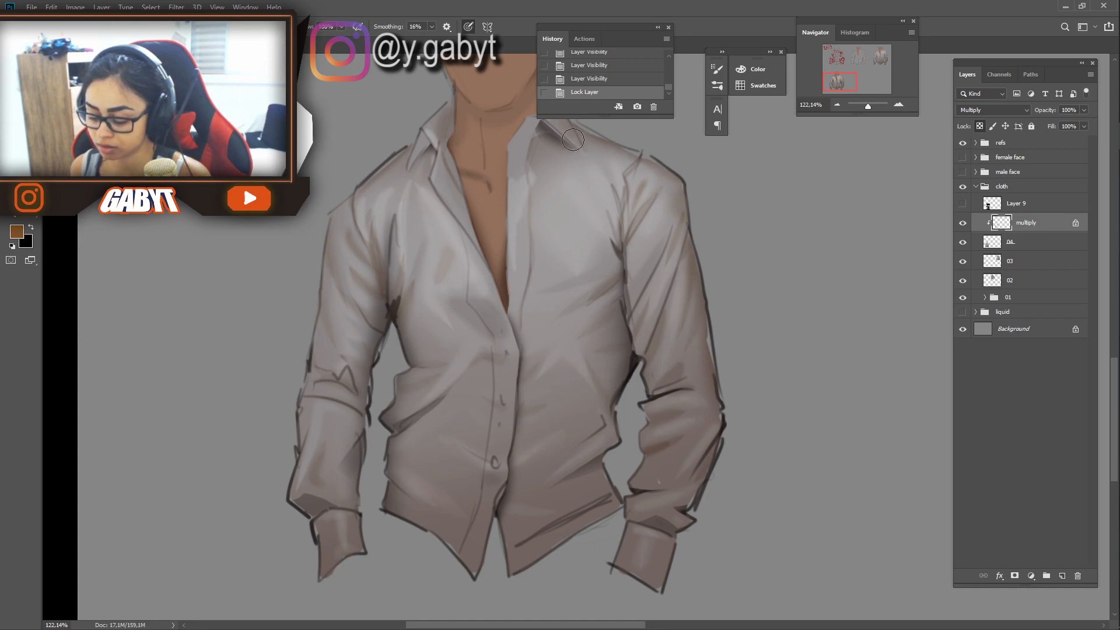
{"action": "scroll", "coordinate": [150, 321], "scroll_direction": "up", "scroll_amount": 2}
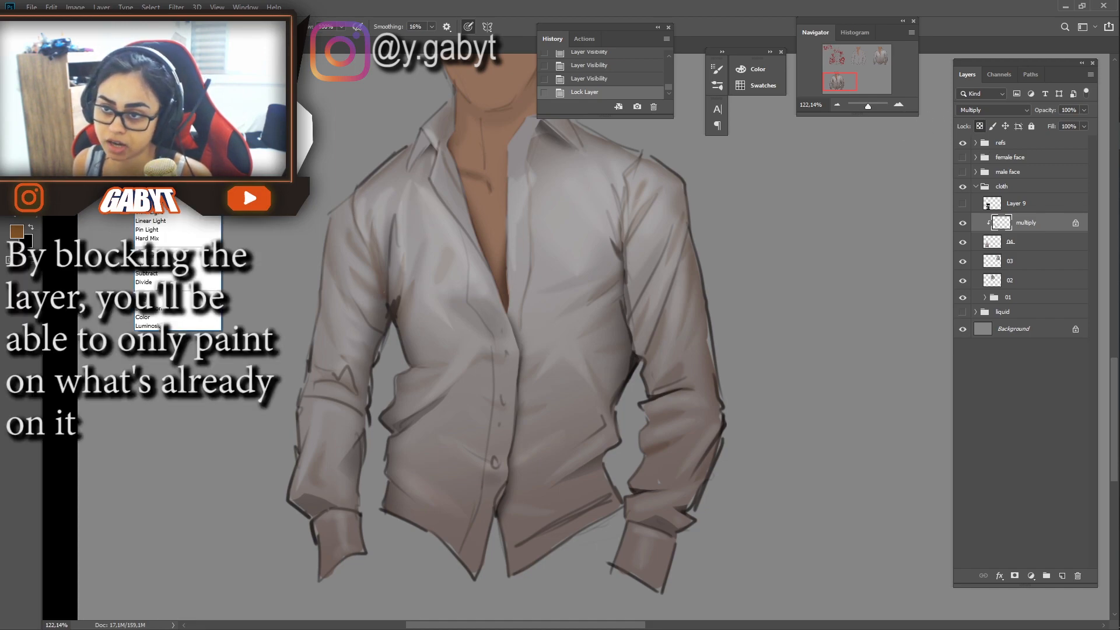
{"action": "left_click", "coordinate": [150, 321]}
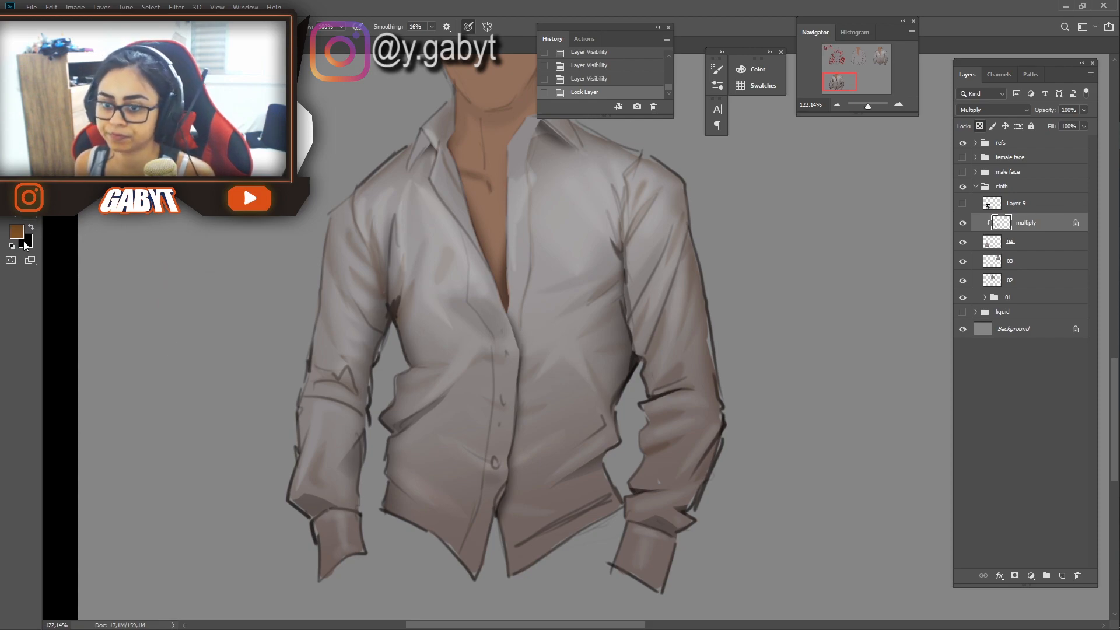
Set the foreground color to blue #3746b8 and use a soft 464 px brush with 0% hardness.
{"action": "left_click", "coordinate": [17, 238]}
{"action": "left_click", "coordinate": [693, 284]}
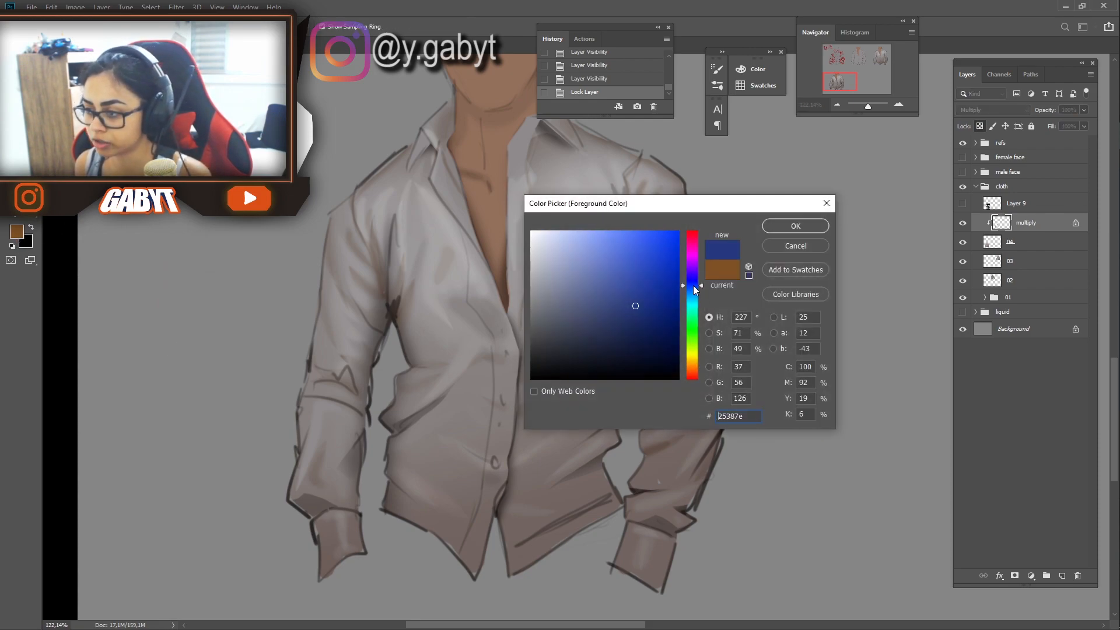
{"action": "left_click_drag", "start_coordinate": [632, 312], "coordinate": [637, 272]}
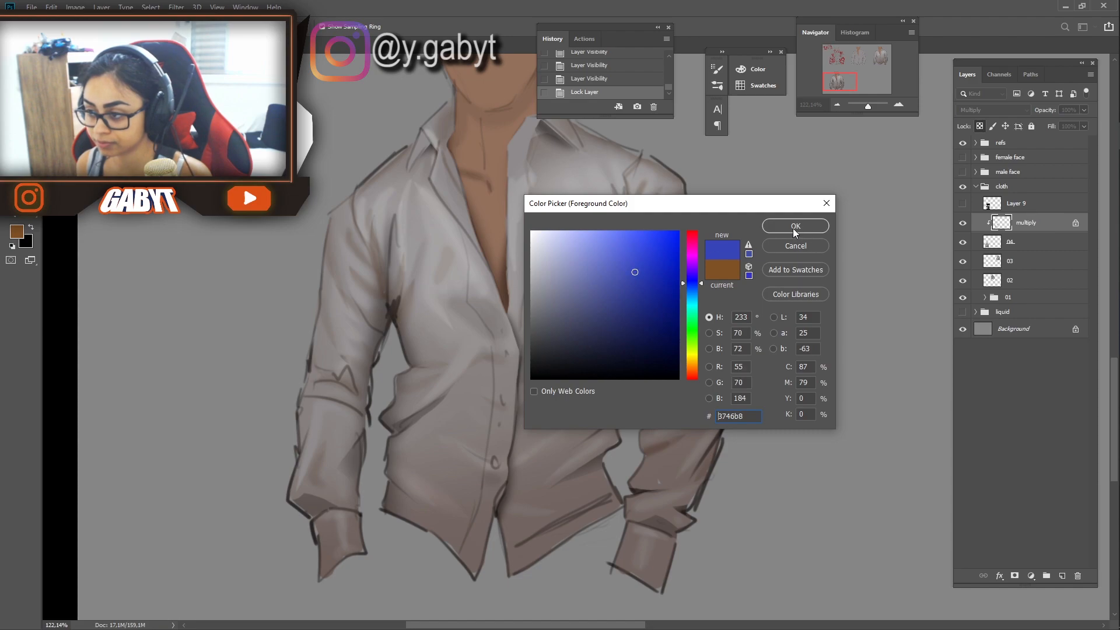
{"action": "left_click", "coordinate": [794, 226]}
{"action": "right_click", "coordinate": [683, 365]}
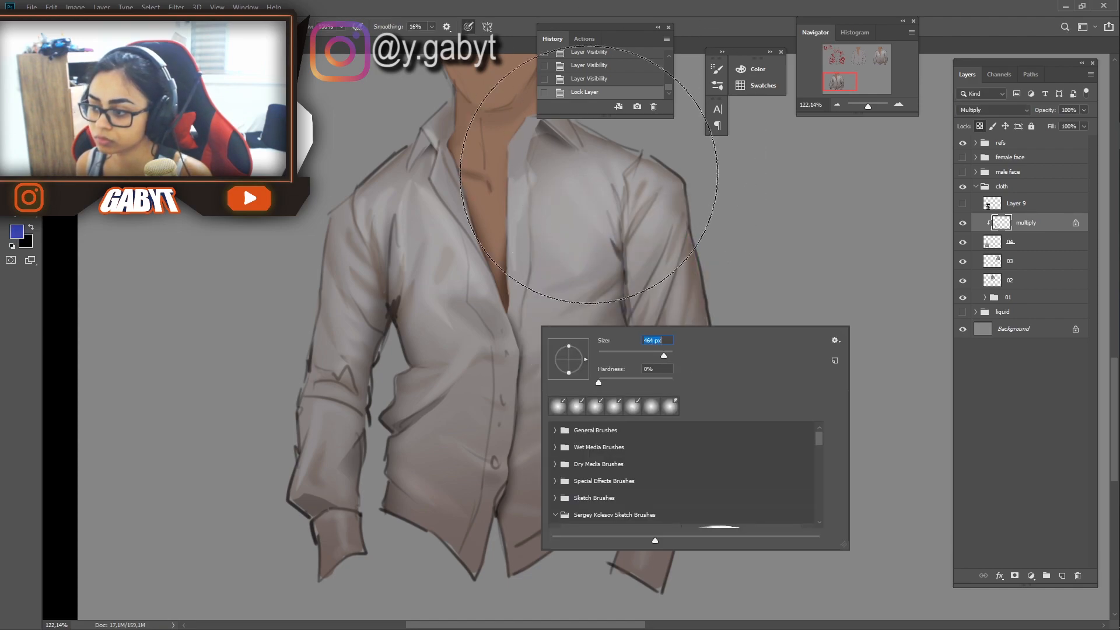
{"action": "key", "text": "Return"}
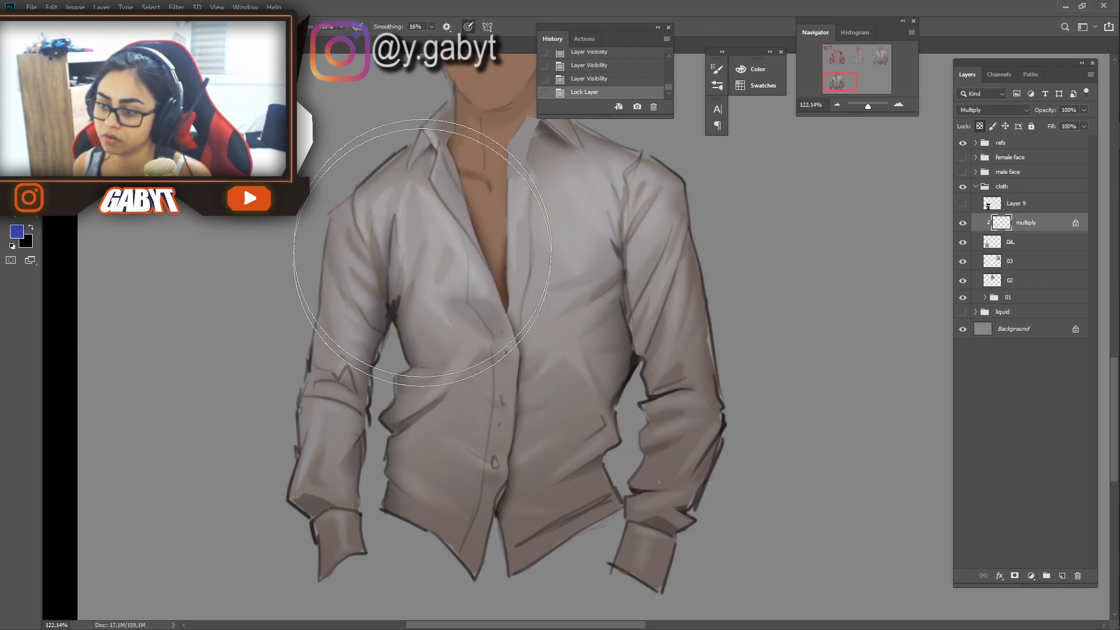
Try soft blue tint strokes over the lower shirt, undoing them together with the multiply layer's transparency lock.
{"action": "left_click", "coordinate": [457, 382]}
{"action": "key", "text": "ctrl+z"}
{"action": "mouse_move", "coordinate": [481, 316]}
{"action": "left_mouse_down"}
{"action": "mouse_move", "coordinate": [493, 352]}
{"action": "mouse_move", "coordinate": [473, 335]}
{"action": "left_mouse_up"}
{"action": "key", "text": "ctrl+z"}
{"action": "key", "text": "ctrl+z"}
{"action": "key", "text": "ctrl+z"}
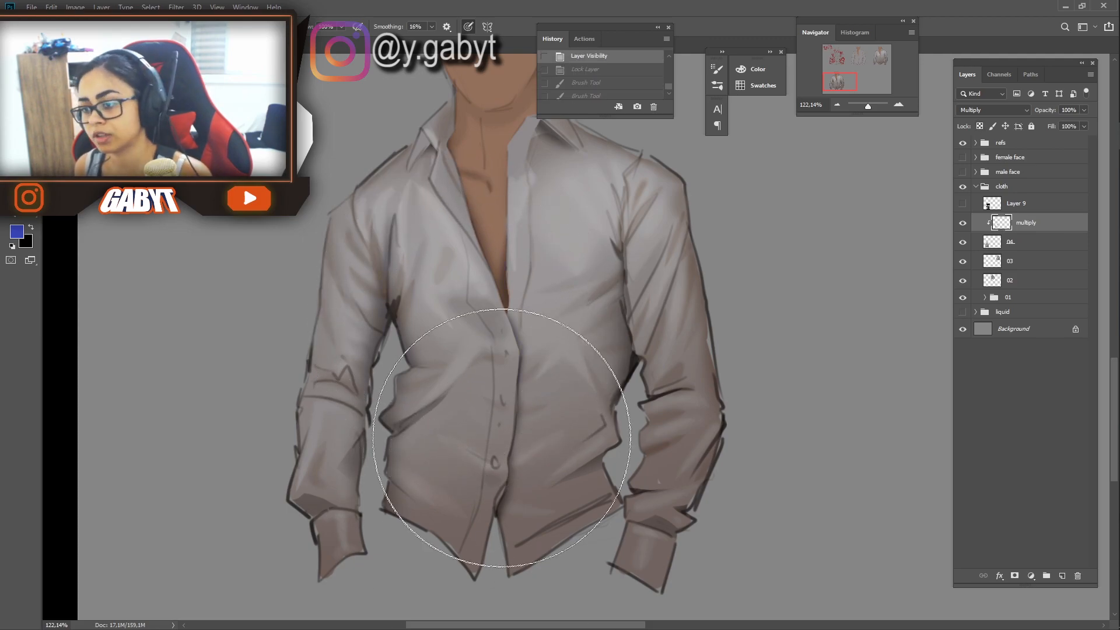
{"action": "left_click_drag", "start_coordinate": [637, 299], "coordinate": [640, 349]}
{"action": "key", "text": "ctrl+z"}
Try more blue strokes while locking and unlocking the multiply layer's transparent pixels, and undo the strokes.
{"action": "left_click", "coordinate": [980, 126]}
{"action": "left_click", "coordinate": [641, 389]}
{"action": "key", "text": "ctrl+z"}
{"action": "left_click", "coordinate": [980, 126]}
{"action": "right_click", "coordinate": [461, 312]}
{"action": "key", "text": "Return"}
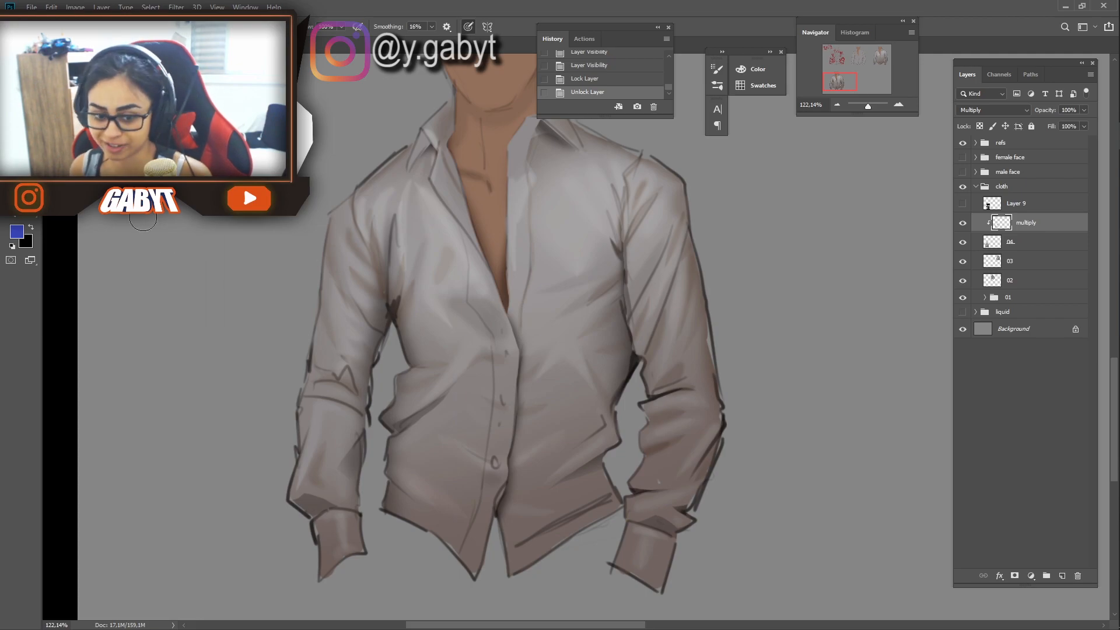
{"action": "left_click_drag", "start_coordinate": [466, 349], "coordinate": [486, 407]}
{"action": "left_click_drag", "start_coordinate": [618, 282], "coordinate": [542, 355]}
{"action": "key", "text": "ctrl+z"}
Compare the shirt with the multiply layer hidden and shown, and merge that layer down into layer 04.
{"action": "left_click", "coordinate": [963, 222]}
{"action": "left_click", "coordinate": [963, 223]}
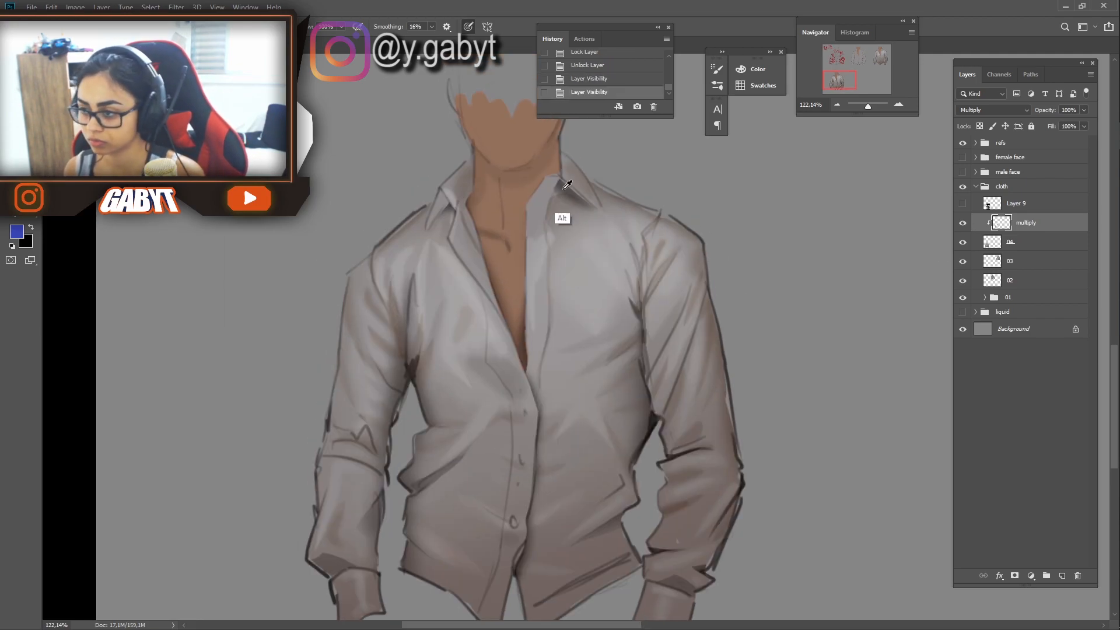
{"action": "left_click", "coordinate": [561, 217], "text": "alt"}
{"action": "key", "text": "ctrl+z"}
{"action": "left_click_drag", "start_coordinate": [818, 295], "coordinate": [808, 307]}
{"action": "key", "text": "ctrl+plus"}
{"action": "left_click_drag", "start_coordinate": [661, 521], "coordinate": [529, 343]}
{"action": "key", "text": "ctrl+e"}
{"action": "key", "text": "ctrl+minus"}
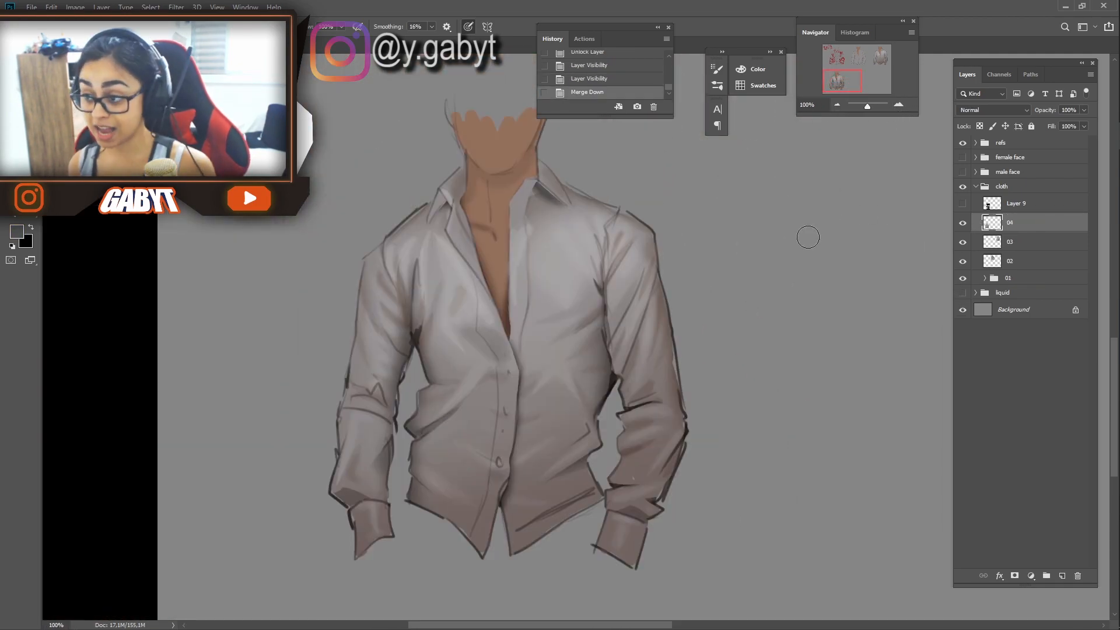
Lock layer 04's transparent pixels and prepare the brush with Color blend mode and blue #27339f.
{"action": "left_click", "coordinate": [166, 26]}
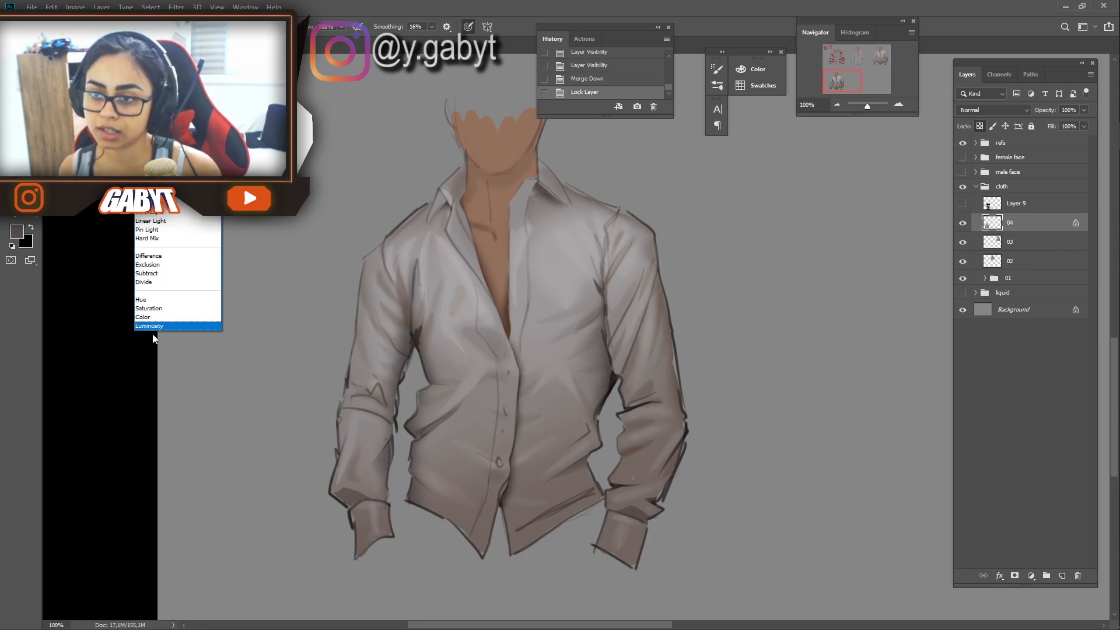
{"action": "left_click", "coordinate": [139, 318]}
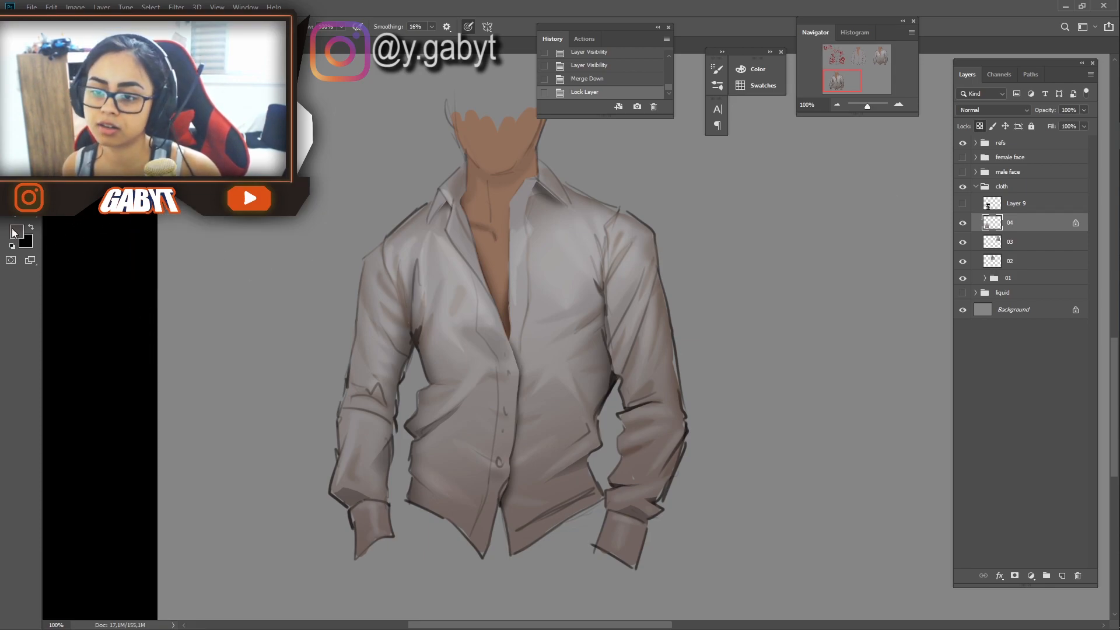
{"action": "left_click", "coordinate": [14, 233]}
{"action": "left_click", "coordinate": [696, 283]}
{"action": "left_click", "coordinate": [640, 286]}
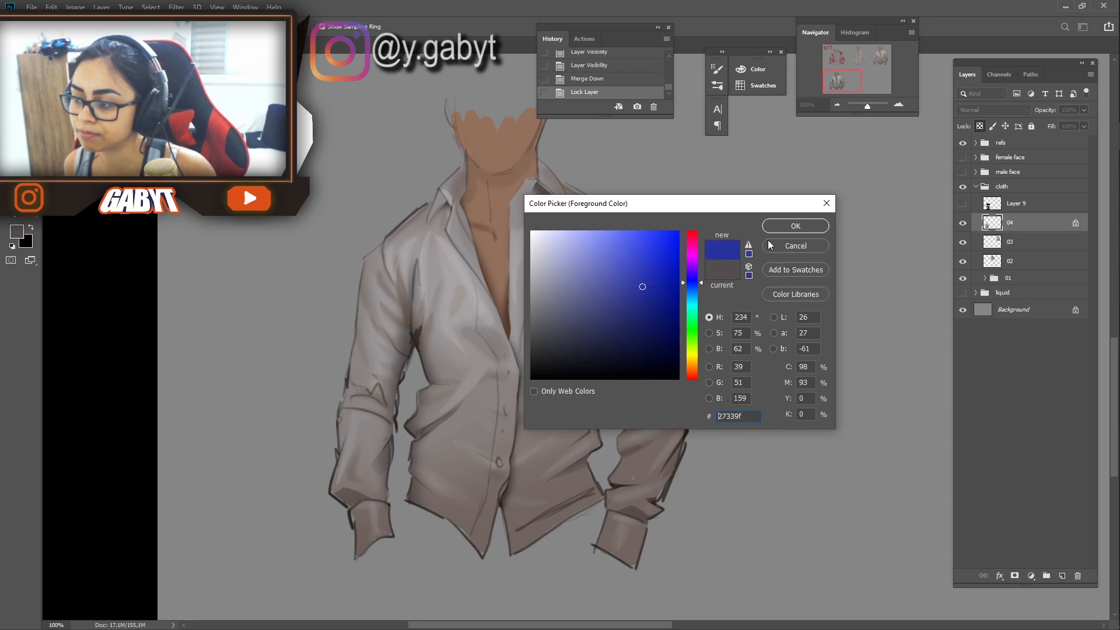
{"action": "left_click", "coordinate": [795, 226]}
Try a greatly enlarged blue brush stroke across the shirt's chest and undo it.
{"action": "key", "text": "bracketright"}
{"action": "key", "text": "bracketright"}
{"action": "key", "text": "bracketright"}
{"action": "key", "text": "bracketright"}
{"action": "key", "text": "bracketright"}
{"action": "key", "text": "bracketright"}
{"action": "key", "text": "bracketright"}
{"action": "mouse_move", "coordinate": [472, 361]}
{"action": "left_mouse_down"}
{"action": "mouse_move", "coordinate": [470, 312]}
{"action": "mouse_move", "coordinate": [525, 304]}
{"action": "mouse_move", "coordinate": [513, 262]}
{"action": "mouse_move", "coordinate": [579, 345]}
{"action": "left_mouse_up"}
{"action": "key", "text": "ctrl+z"}
{"action": "key", "text": "ctrl+plus"}
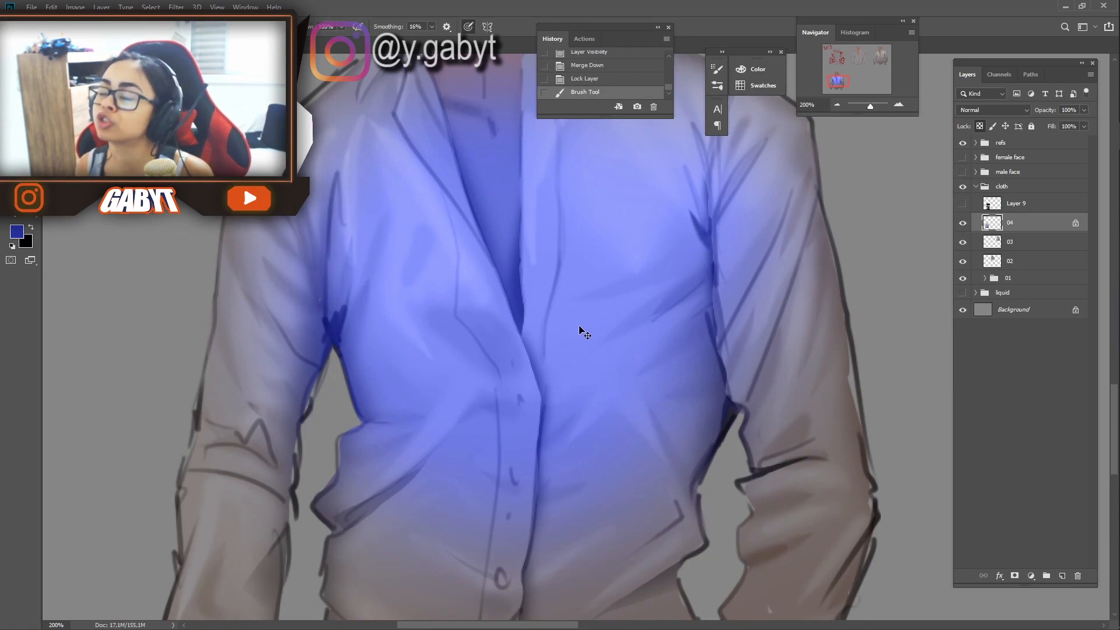
{"action": "key", "text": "ctrl+z"}
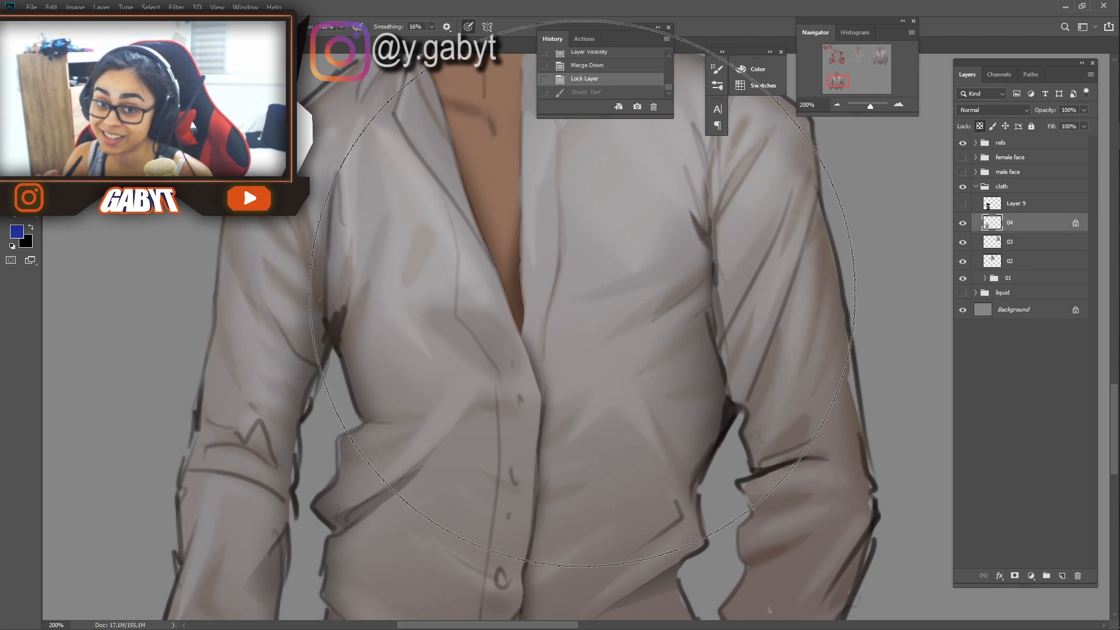
Reduce the soft brush's size and paint faint blue tints into the chest folds, sampling shirt color to blend.
{"action": "right_click", "coordinate": [397, 277]}
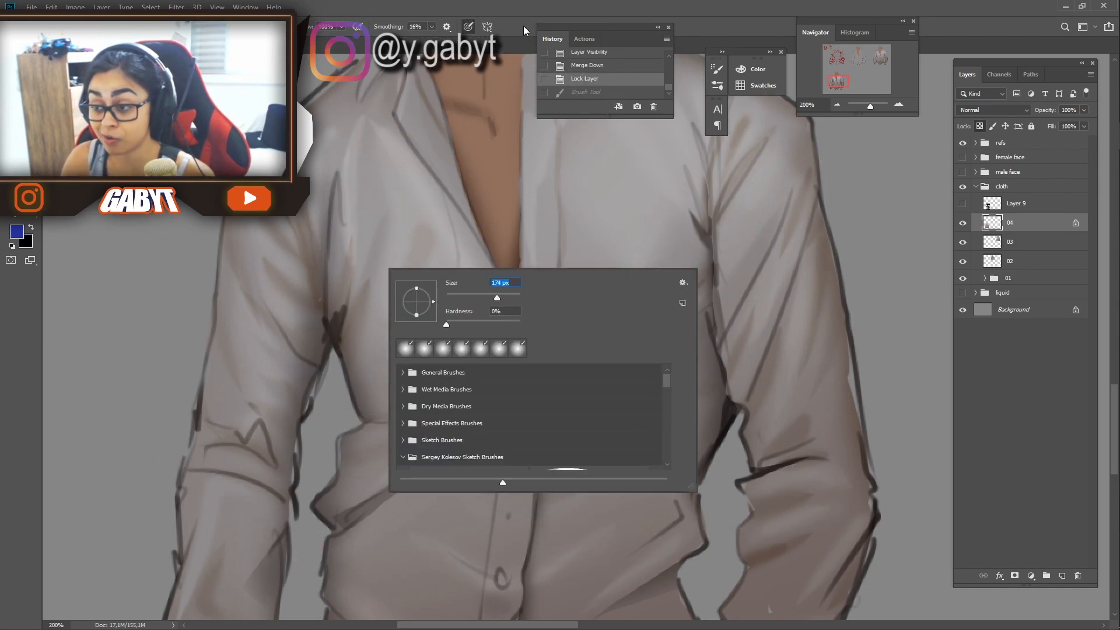
{"action": "key", "text": "Return"}
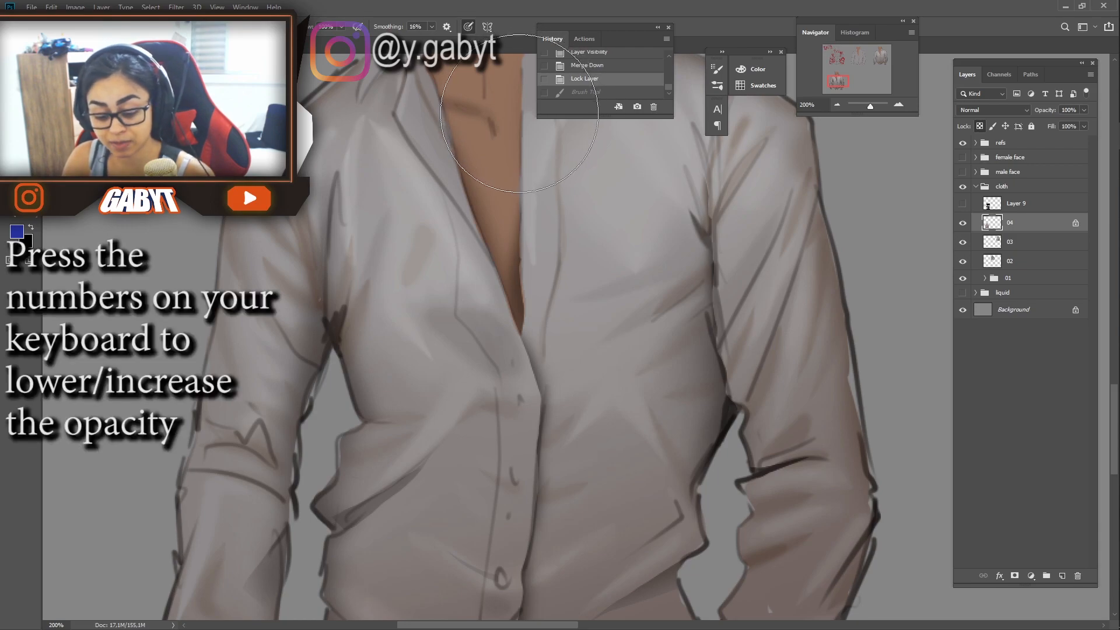
{"action": "mouse_move", "coordinate": [466, 172]}
{"action": "left_mouse_down"}
{"action": "mouse_move", "coordinate": [414, 233]}
{"action": "mouse_move", "coordinate": [411, 270]}
{"action": "mouse_move", "coordinate": [451, 282]}
{"action": "mouse_move", "coordinate": [489, 363]}
{"action": "left_mouse_up"}
{"action": "key", "text": "ctrl+z"}
{"action": "left_click_drag", "start_coordinate": [402, 295], "coordinate": [421, 245]}
{"action": "left_click_drag", "start_coordinate": [402, 216], "coordinate": [373, 177]}
{"action": "left_click", "coordinate": [374, 204], "text": "alt"}
{"action": "left_click_drag", "start_coordinate": [684, 194], "coordinate": [625, 339]}
{"action": "left_click_drag", "start_coordinate": [870, 106], "coordinate": [870, 105]}
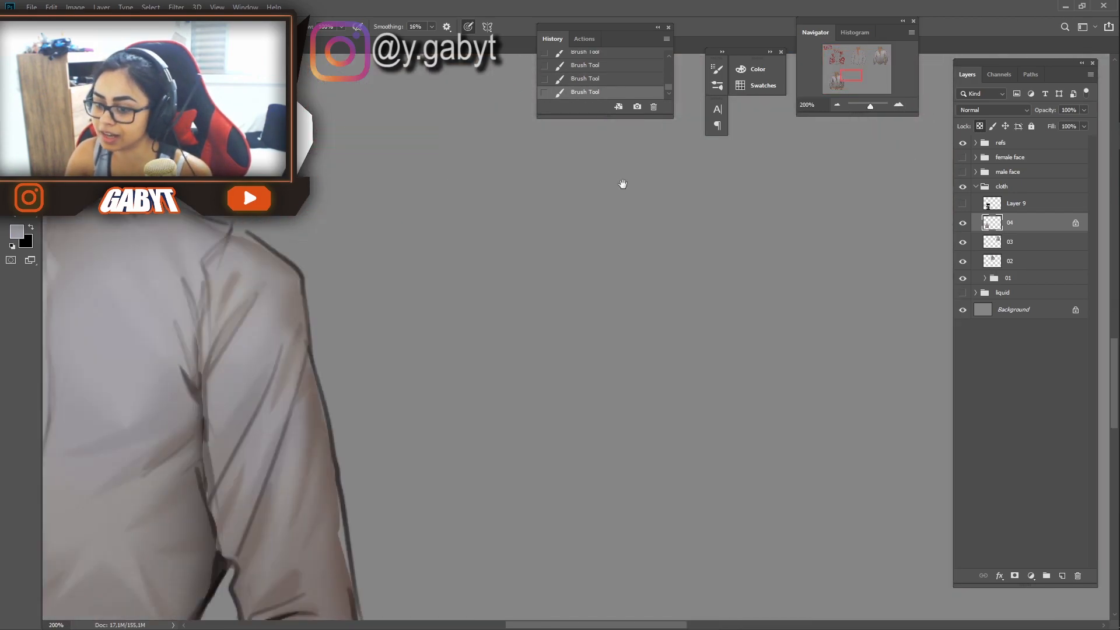
Undo the last tint stroke and brush subtle cool tones into the folds around the waist and lower front.
{"action": "left_click_drag", "start_coordinate": [500, 307], "coordinate": [776, 128]}
{"action": "key", "text": "ctrl+z"}
{"action": "key", "text": "ctrl+z"}
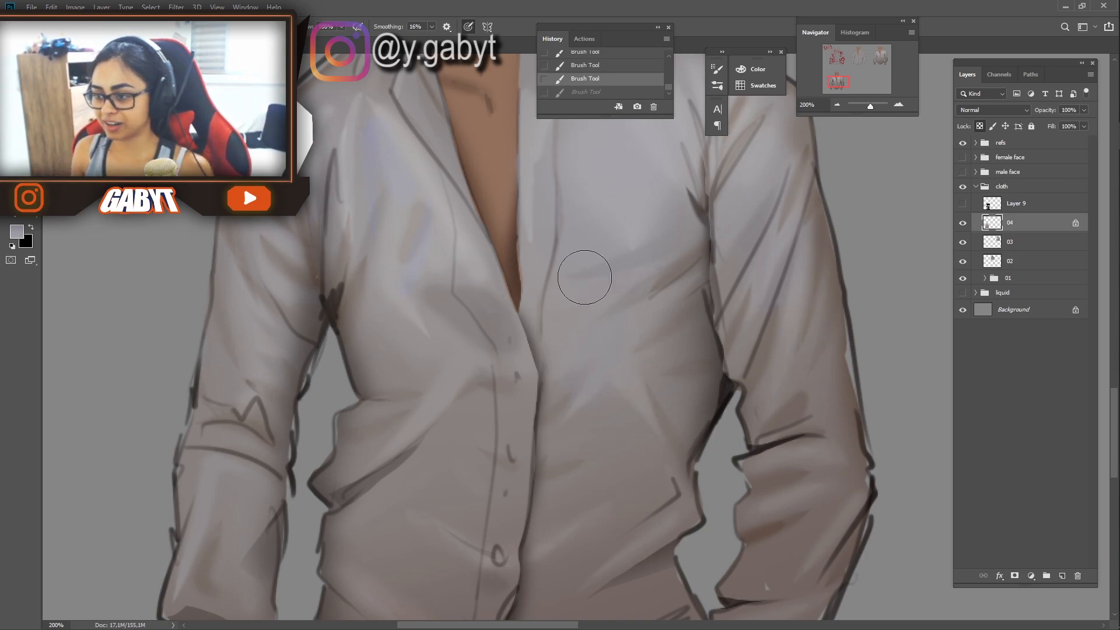
{"action": "left_click_drag", "start_coordinate": [537, 282], "coordinate": [442, 135]}
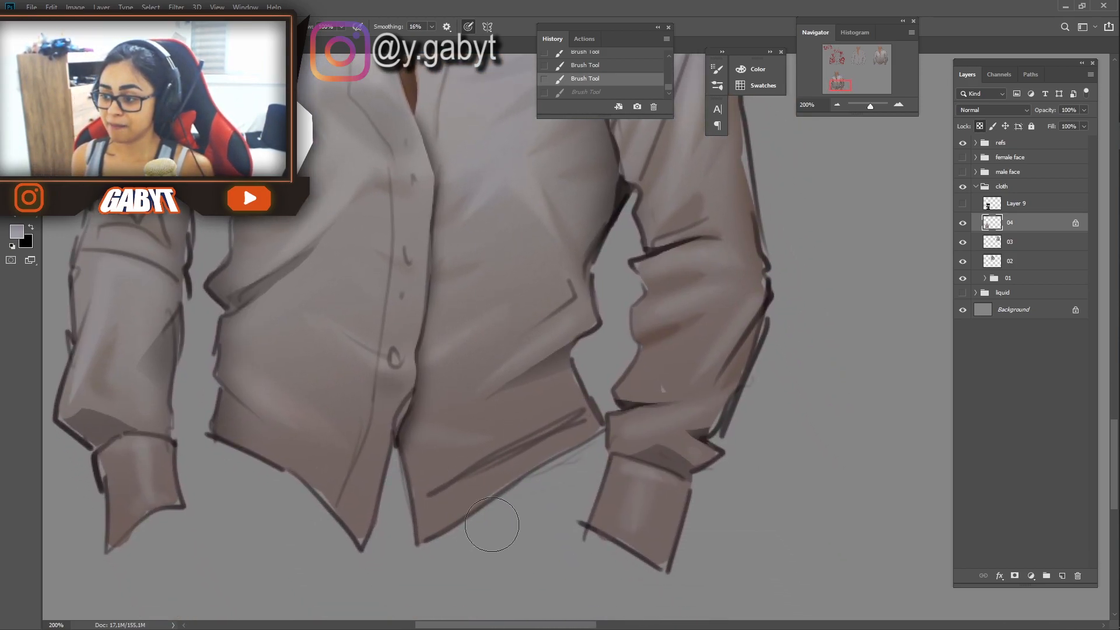
{"action": "left_click_drag", "start_coordinate": [545, 245], "coordinate": [595, 298]}
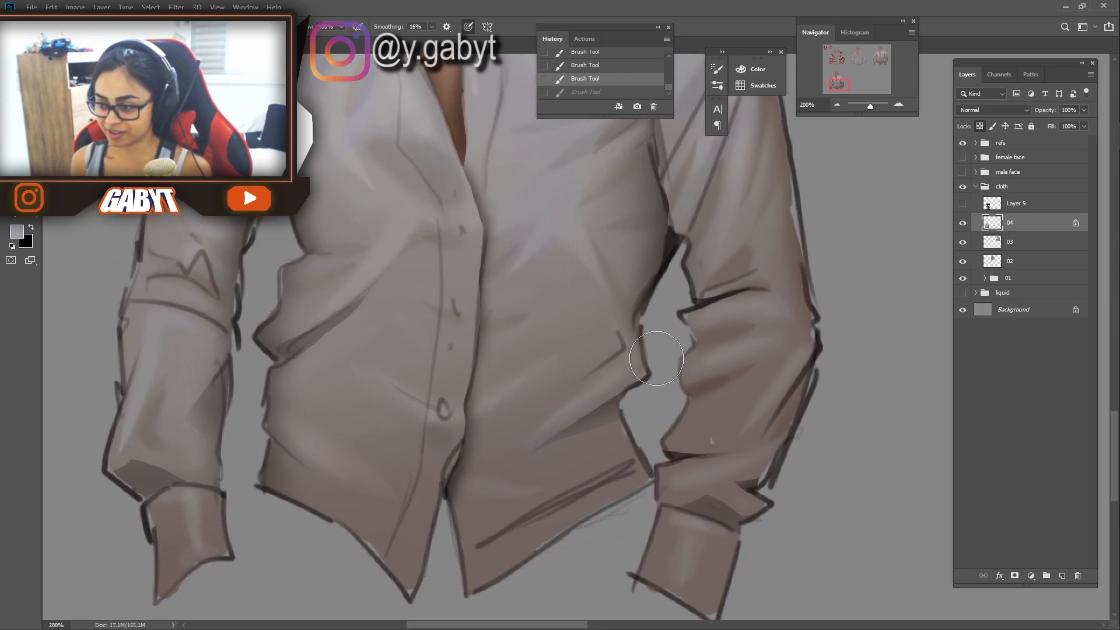
{"action": "left_click_drag", "start_coordinate": [502, 458], "coordinate": [644, 421]}
{"action": "mouse_move", "coordinate": [627, 586]}
{"action": "left_mouse_down"}
{"action": "mouse_move", "coordinate": [465, 282]}
{"action": "mouse_move", "coordinate": [473, 295]}
{"action": "left_mouse_up"}
{"action": "left_click_drag", "start_coordinate": [723, 407], "coordinate": [666, 404]}
{"action": "left_click_drag", "start_coordinate": [414, 180], "coordinate": [498, 452]}
{"action": "key", "text": "ctrl+z"}
Brush faint blue tints along the left waist fold and over the left sleeve.
{"action": "left_click_drag", "start_coordinate": [380, 291], "coordinate": [478, 431]}
{"action": "left_click_drag", "start_coordinate": [312, 475], "coordinate": [300, 527]}
{"action": "left_click_drag", "start_coordinate": [526, 296], "coordinate": [388, 412]}
{"action": "mouse_move", "coordinate": [483, 391]}
{"action": "left_mouse_down"}
{"action": "mouse_move", "coordinate": [550, 218]}
{"action": "mouse_move", "coordinate": [552, 184]}
{"action": "left_mouse_up"}
{"action": "mouse_move", "coordinate": [869, 110]}
{"action": "left_mouse_down"}
{"action": "mouse_move", "coordinate": [861, 105]}
{"action": "mouse_move", "coordinate": [870, 110]}
{"action": "left_mouse_up"}
{"action": "left_click", "coordinate": [838, 76]}
{"action": "mouse_move", "coordinate": [435, 365]}
{"action": "left_mouse_down"}
{"action": "mouse_move", "coordinate": [473, 300]}
{"action": "mouse_move", "coordinate": [525, 397]}
{"action": "left_mouse_up"}
Try a different foreground color and undo the last two strokes.
{"action": "left_click", "coordinate": [16, 231]}
{"action": "left_click", "coordinate": [803, 217]}
{"action": "key", "text": "ctrl+z"}
{"action": "key", "text": "ctrl+z"}
Sample the shirt's color and blend the cool tints around the chest and button placket.
{"action": "left_click", "coordinate": [525, 317], "text": "alt"}
{"action": "left_click_drag", "start_coordinate": [493, 195], "coordinate": [506, 263]}
{"action": "left_click_drag", "start_coordinate": [525, 198], "coordinate": [524, 312]}
{"action": "mouse_move", "coordinate": [518, 254]}
{"action": "left_mouse_down"}
{"action": "mouse_move", "coordinate": [545, 257]}
{"action": "mouse_move", "coordinate": [563, 242]}
{"action": "left_mouse_up"}
{"action": "left_click_drag", "start_coordinate": [870, 106], "coordinate": [868, 107]}
{"action": "left_click", "coordinate": [841, 85]}
{"action": "mouse_move", "coordinate": [544, 311]}
{"action": "left_mouse_down"}
{"action": "mouse_move", "coordinate": [487, 307]}
{"action": "mouse_move", "coordinate": [644, 274]}
{"action": "mouse_move", "coordinate": [606, 242]}
{"action": "left_mouse_up"}
Set the foreground color to yellow-green and unlock layer 04's transparent pixels, undoing a test stroke on the empty background.
{"action": "left_click", "coordinate": [16, 231]}
{"action": "left_click", "coordinate": [692, 357]}
{"action": "left_click", "coordinate": [795, 225]}
{"action": "key", "text": "ctrl+z"}
{"action": "left_click", "coordinate": [980, 127]}
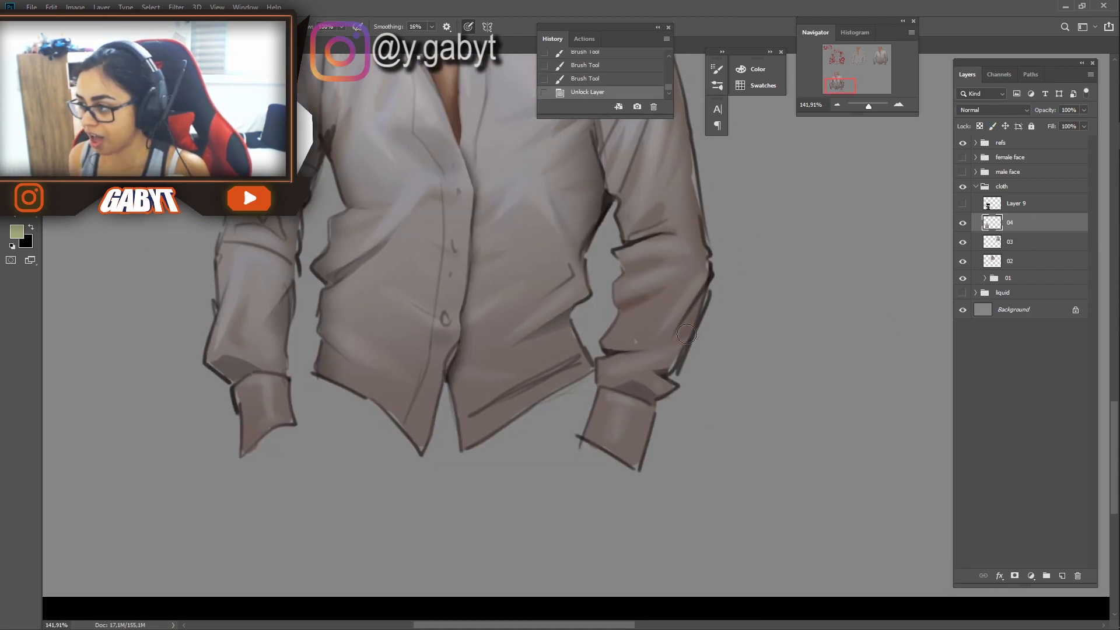
{"action": "left_click_drag", "start_coordinate": [710, 499], "coordinate": [697, 482]}
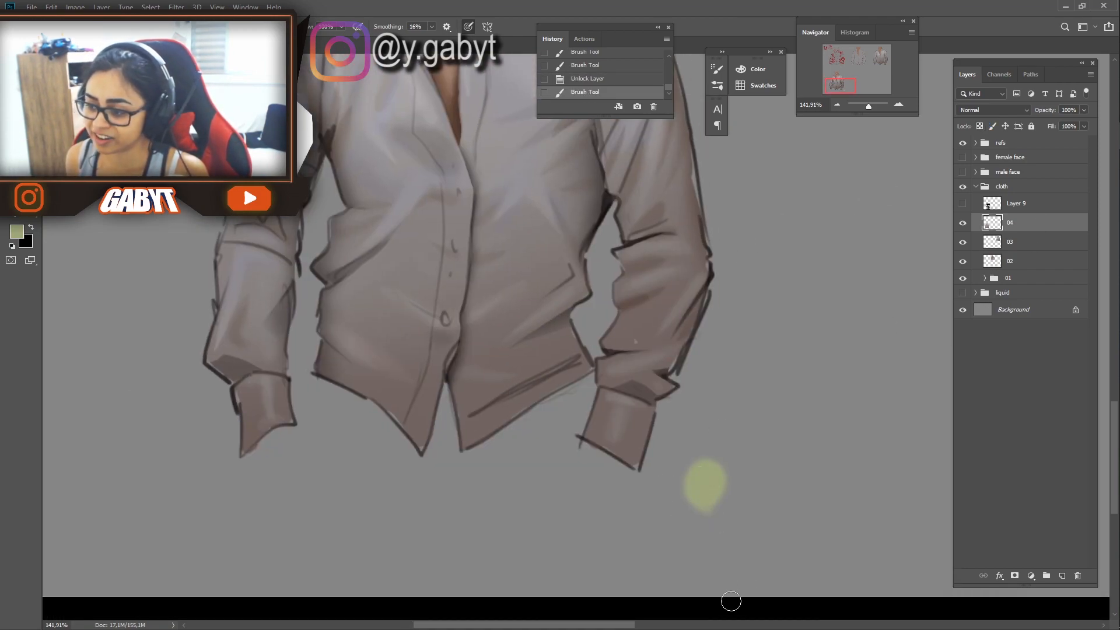
{"action": "key", "text": "ctrl+z"}
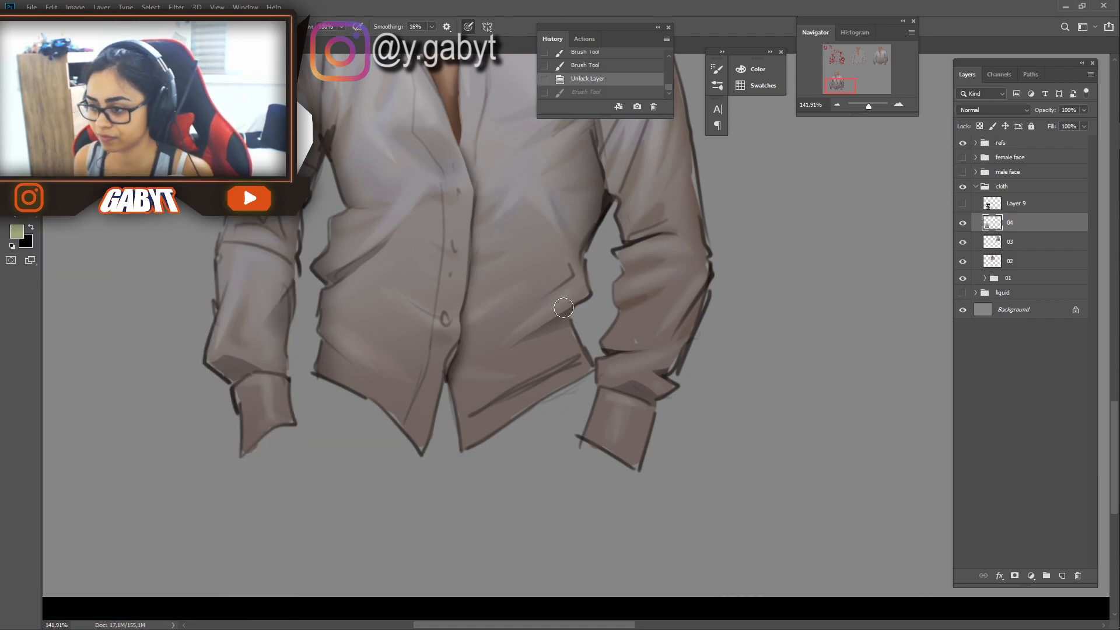
Brush yellow-green tints onto the right waist folds, the right sleeve's outer edge, the cuff and the button placket.
{"action": "left_click_drag", "start_coordinate": [536, 325], "coordinate": [571, 303]}
{"action": "left_click", "coordinate": [748, 479]}
{"action": "mouse_move", "coordinate": [642, 449]}
{"action": "left_mouse_down"}
{"action": "mouse_move", "coordinate": [671, 361]}
{"action": "mouse_move", "coordinate": [696, 207]}
{"action": "mouse_move", "coordinate": [683, 329]}
{"action": "left_mouse_up"}
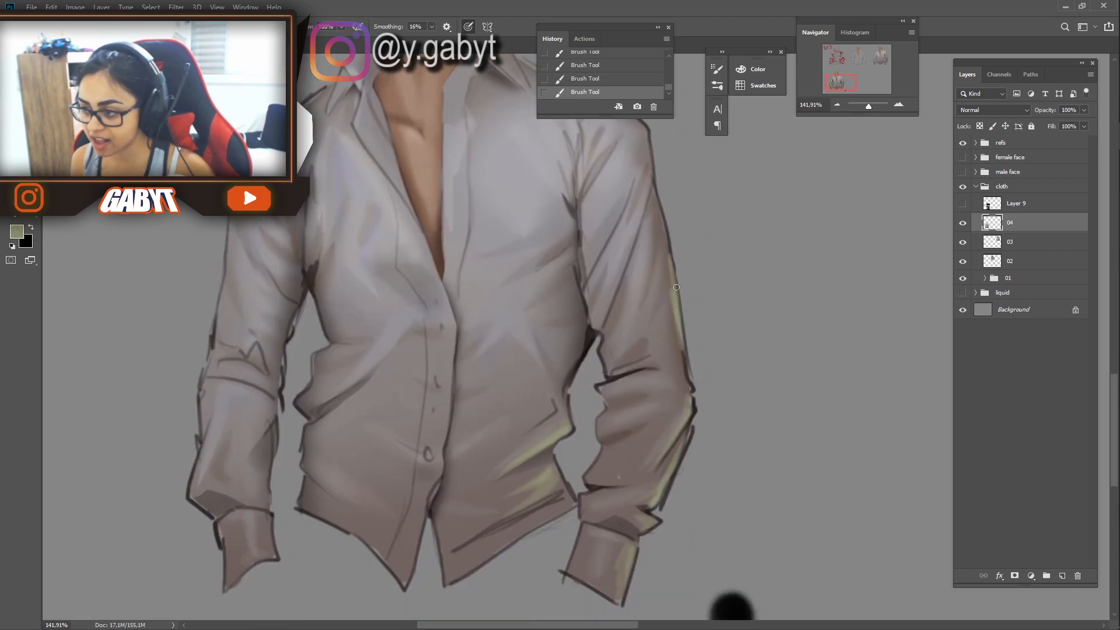
{"action": "left_click_drag", "start_coordinate": [655, 438], "coordinate": [768, 265]}
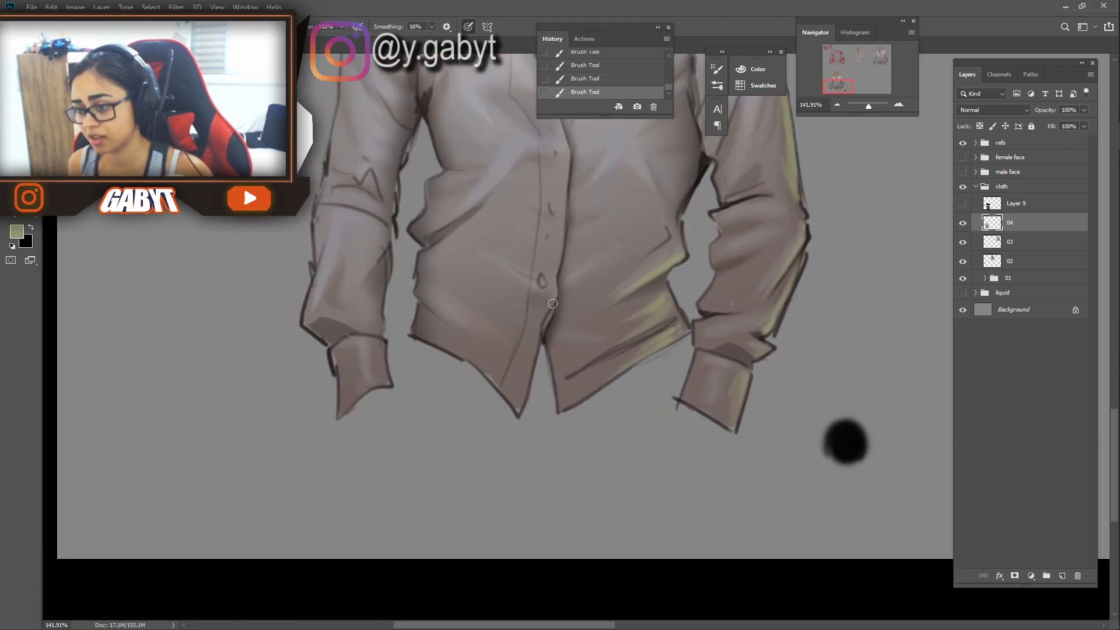
{"action": "left_click_drag", "start_coordinate": [555, 298], "coordinate": [549, 302]}
{"action": "left_click_drag", "start_coordinate": [556, 297], "coordinate": [500, 380]}
{"action": "left_click_drag", "start_coordinate": [504, 300], "coordinate": [506, 311]}
Sample shirt color and blend yellow-green tints across the right side of the belly and the folds beside the placket.
{"action": "left_click_drag", "start_coordinate": [868, 107], "coordinate": [868, 106]}
{"action": "left_click_drag", "start_coordinate": [697, 335], "coordinate": [699, 264]}
{"action": "left_click", "coordinate": [595, 324], "text": "alt"}
{"action": "left_click_drag", "start_coordinate": [596, 324], "coordinate": [613, 283]}
{"action": "left_click_drag", "start_coordinate": [753, 175], "coordinate": [710, 356]}
{"action": "left_click_drag", "start_coordinate": [869, 106], "coordinate": [866, 107]}
{"action": "left_click_drag", "start_coordinate": [549, 182], "coordinate": [195, 375]}
{"action": "left_click_drag", "start_coordinate": [866, 107], "coordinate": [873, 107]}
Undo the last stroke and change the foreground color to a dark red.
{"action": "left_click", "coordinate": [292, 310], "text": "alt"}
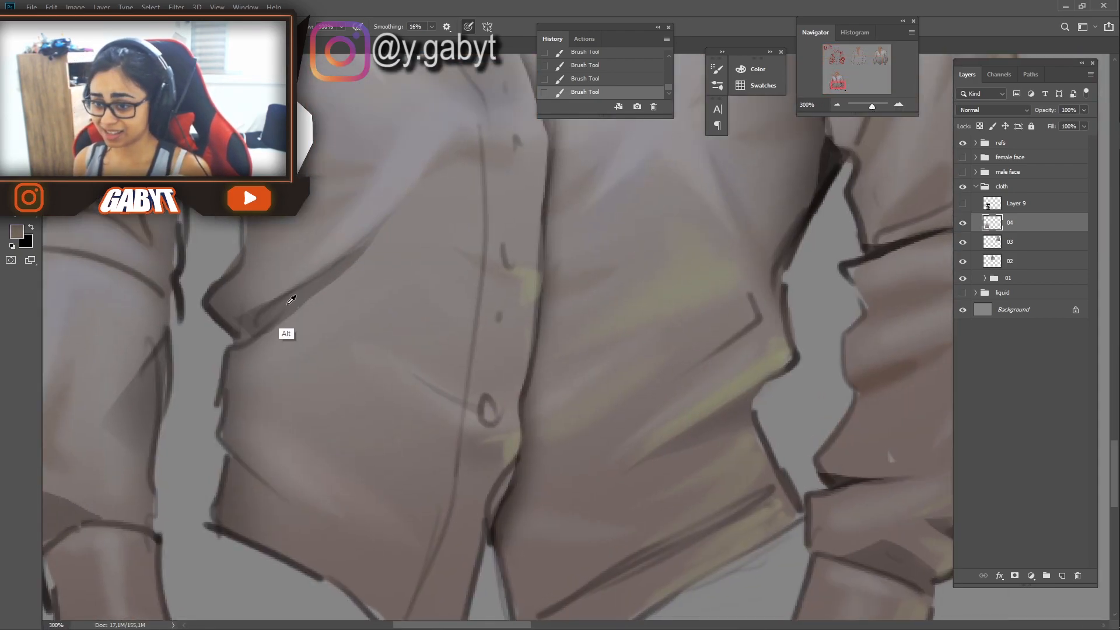
{"action": "left_click", "coordinate": [16, 232]}
{"action": "left_click", "coordinate": [838, 105]}
{"action": "key", "text": "ctrl+z"}
{"action": "mouse_move", "coordinate": [538, 312]}
{"action": "left_mouse_down"}
{"action": "mouse_move", "coordinate": [508, 342]}
{"action": "mouse_move", "coordinate": [545, 367]}
{"action": "mouse_move", "coordinate": [570, 408]}
{"action": "left_mouse_up"}
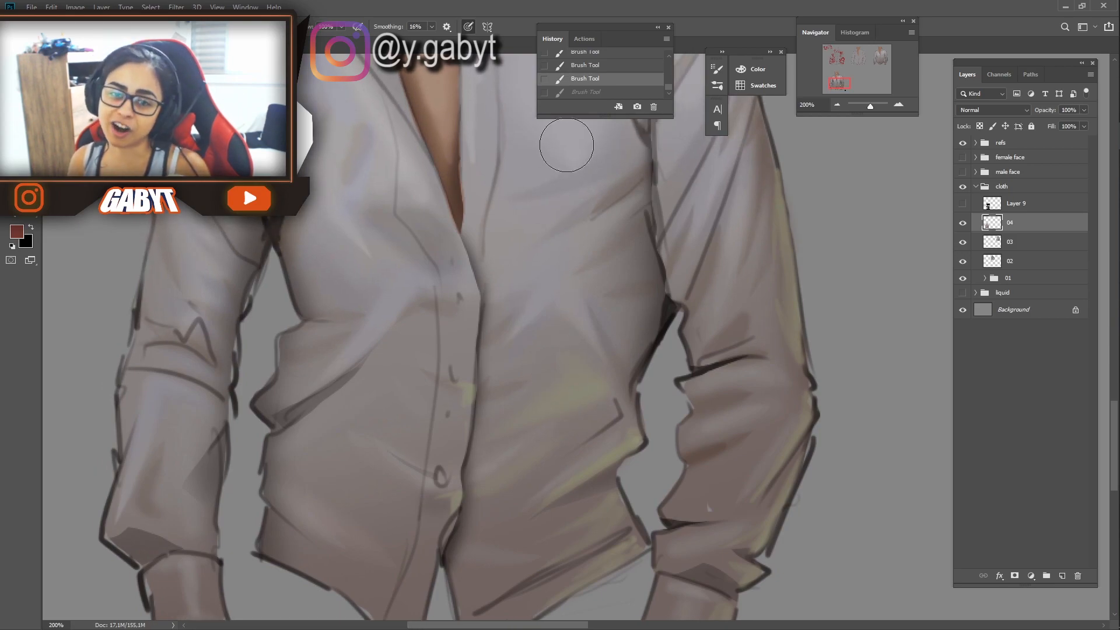
Try painting soft reddish patches on both sides of the chest with an enlarged brush.
{"action": "left_click_drag", "start_coordinate": [558, 399], "coordinate": [582, 284]}
{"action": "key", "text": "bracketright"}
{"action": "key", "text": "bracketright"}
{"action": "key", "text": "bracketright"}
{"action": "key", "text": "bracketright"}
{"action": "key", "text": "bracketright"}
{"action": "key", "text": "bracketright"}
{"action": "key", "text": "bracketright"}
{"action": "key", "text": "bracketright"}
{"action": "mouse_move", "coordinate": [623, 207]}
{"action": "left_mouse_down"}
{"action": "mouse_move", "coordinate": [622, 392]}
{"action": "mouse_move", "coordinate": [580, 353]}
{"action": "left_mouse_up"}
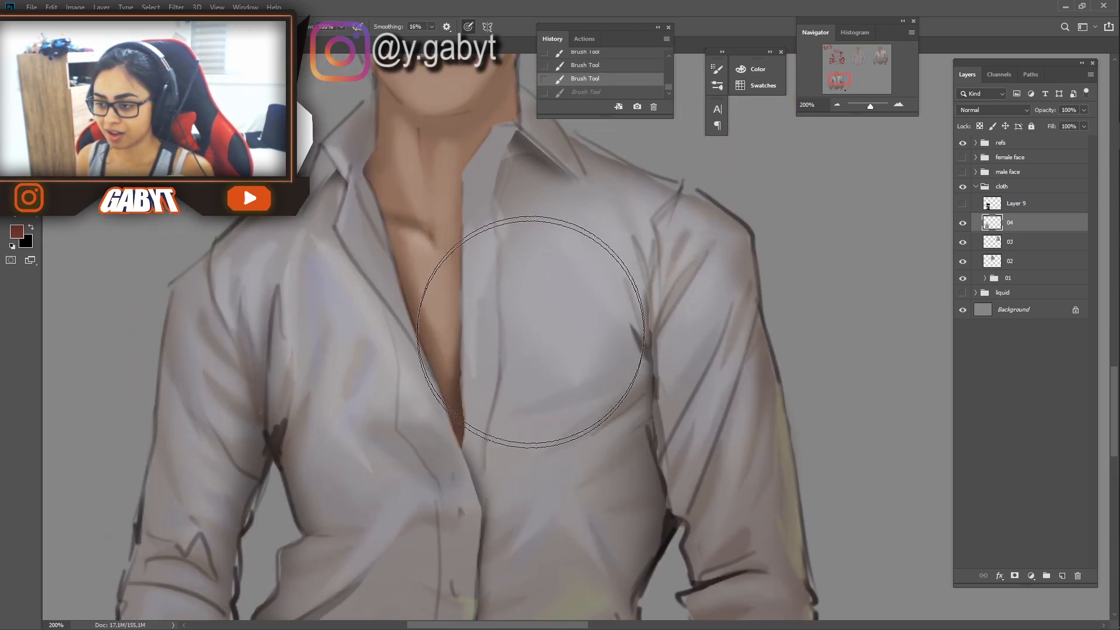
{"action": "mouse_move", "coordinate": [518, 338]}
{"action": "left_mouse_down"}
{"action": "mouse_move", "coordinate": [525, 350]}
{"action": "mouse_move", "coordinate": [557, 335]}
{"action": "left_mouse_up"}
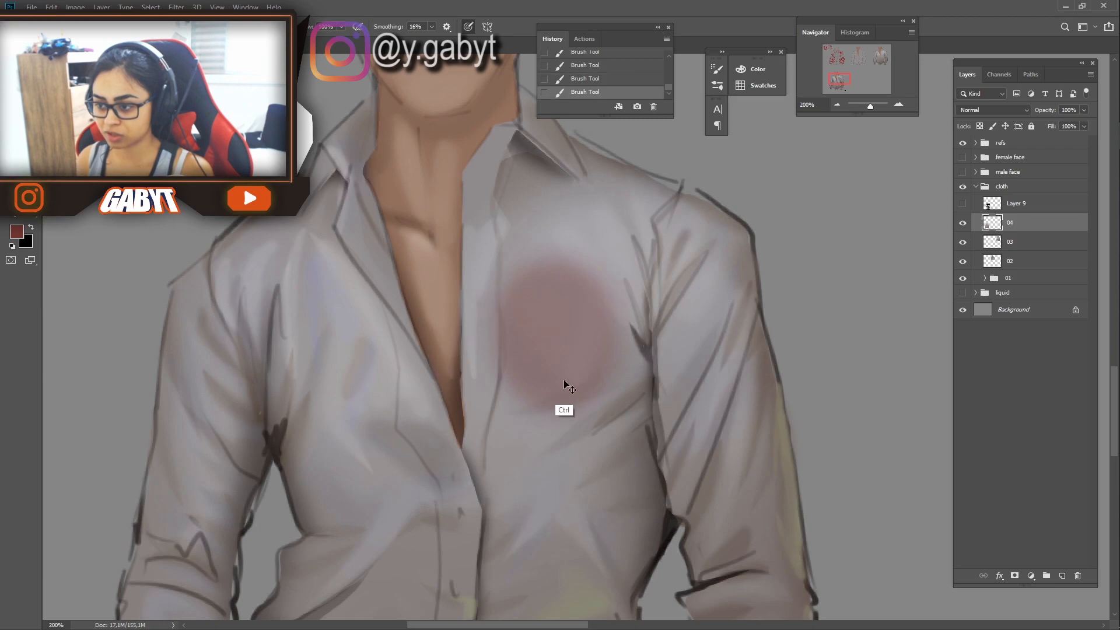
{"action": "key", "text": "ctrl+z"}
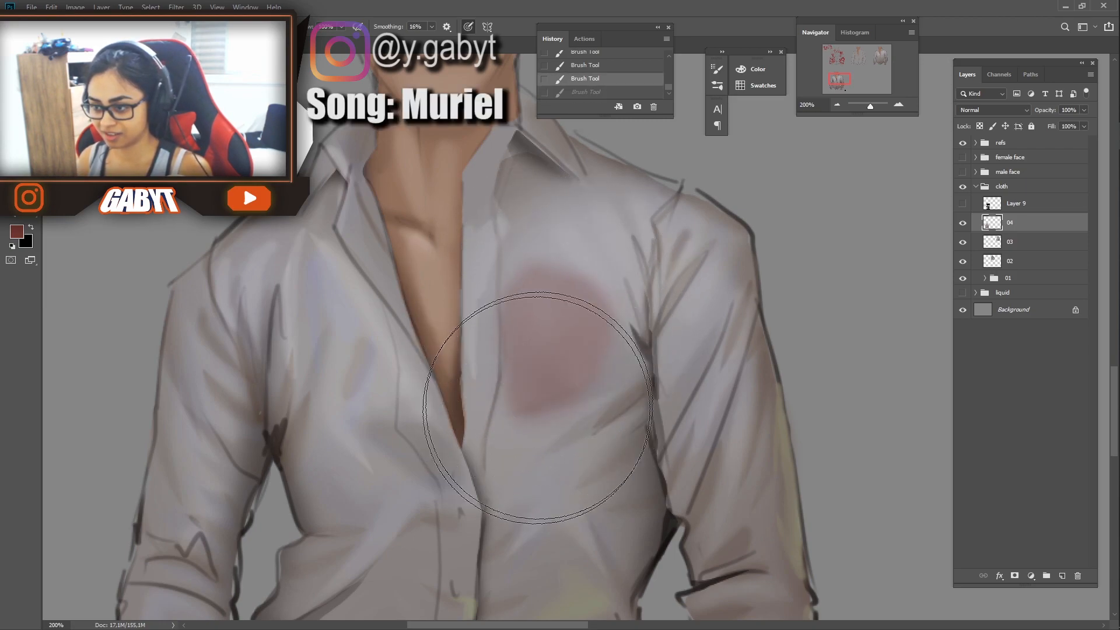
{"action": "mouse_move", "coordinate": [374, 339]}
{"action": "left_mouse_down"}
{"action": "mouse_move", "coordinate": [335, 358]}
{"action": "mouse_move", "coordinate": [359, 350]}
{"action": "left_mouse_up"}
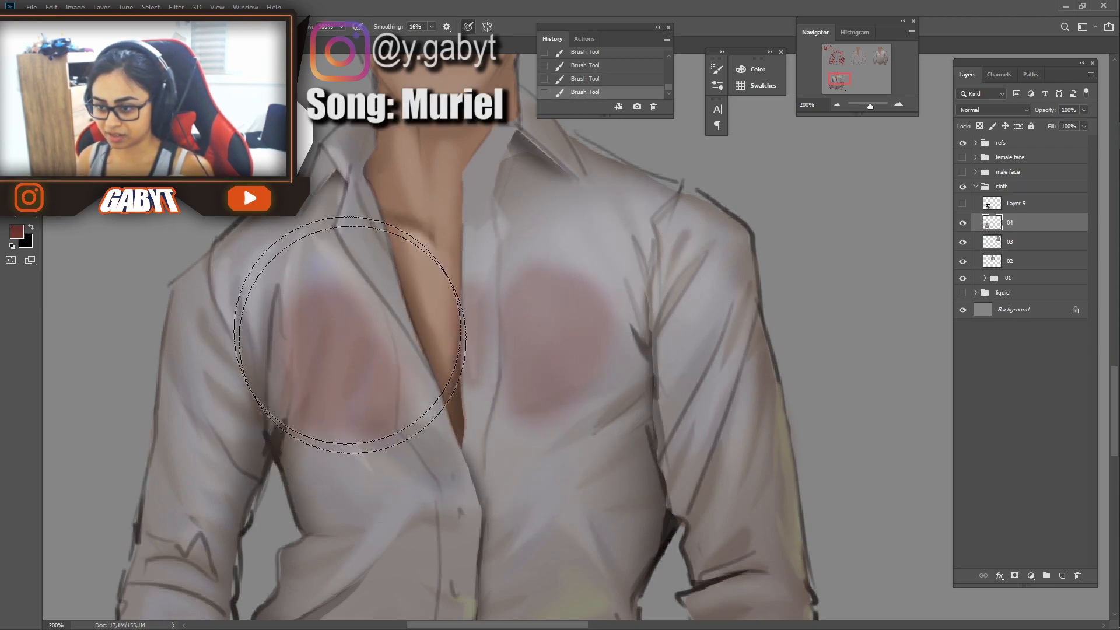
Check the reddish chest patches against the whole figure and undo them.
{"action": "left_click_drag", "start_coordinate": [872, 108], "coordinate": [866, 111]}
{"action": "left_click_drag", "start_coordinate": [553, 320], "coordinate": [782, 183]}
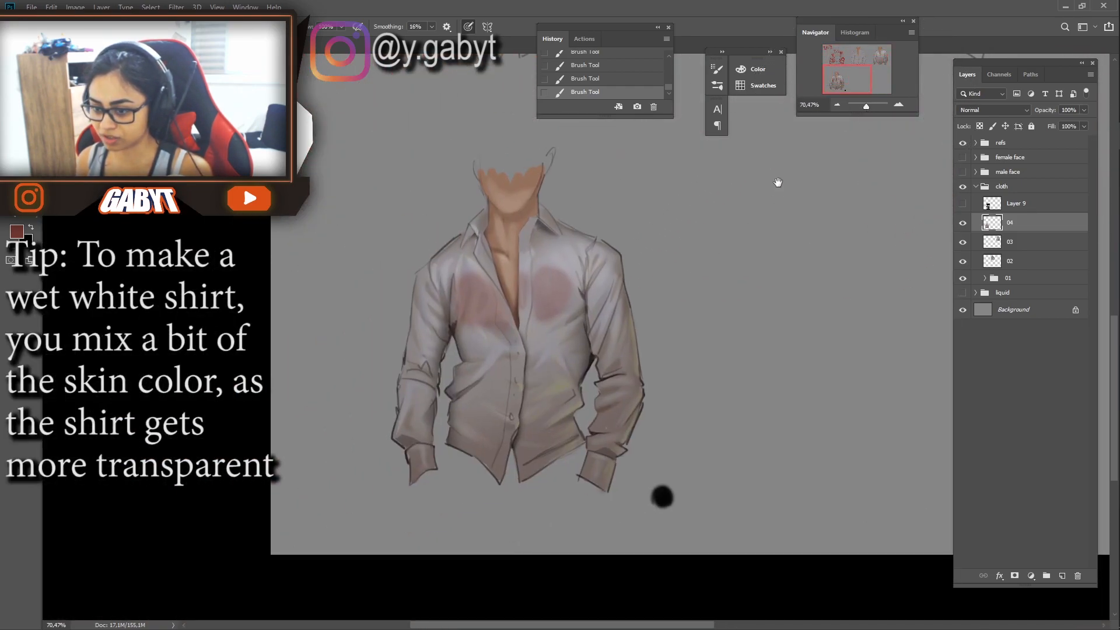
{"action": "key", "text": "ctrl+z"}
{"action": "key", "text": "ctrl+z"}
{"action": "key", "text": "ctrl+z"}
Brush a reddish tint into the fold near the right armpit with a smaller brush and sample the surrounding shirt color.
{"action": "key", "text": "ctrl+plus"}
{"action": "key", "text": "ctrl+plus"}
{"action": "left_click_drag", "start_coordinate": [539, 444], "coordinate": [612, 337]}
{"action": "key", "text": "bracketleft"}
{"action": "key", "text": "bracketleft"}
{"action": "key", "text": "bracketleft"}
{"action": "key", "text": "bracketleft"}
{"action": "left_click_drag", "start_coordinate": [610, 254], "coordinate": [659, 221]}
{"action": "left_click", "coordinate": [650, 241], "text": "alt"}
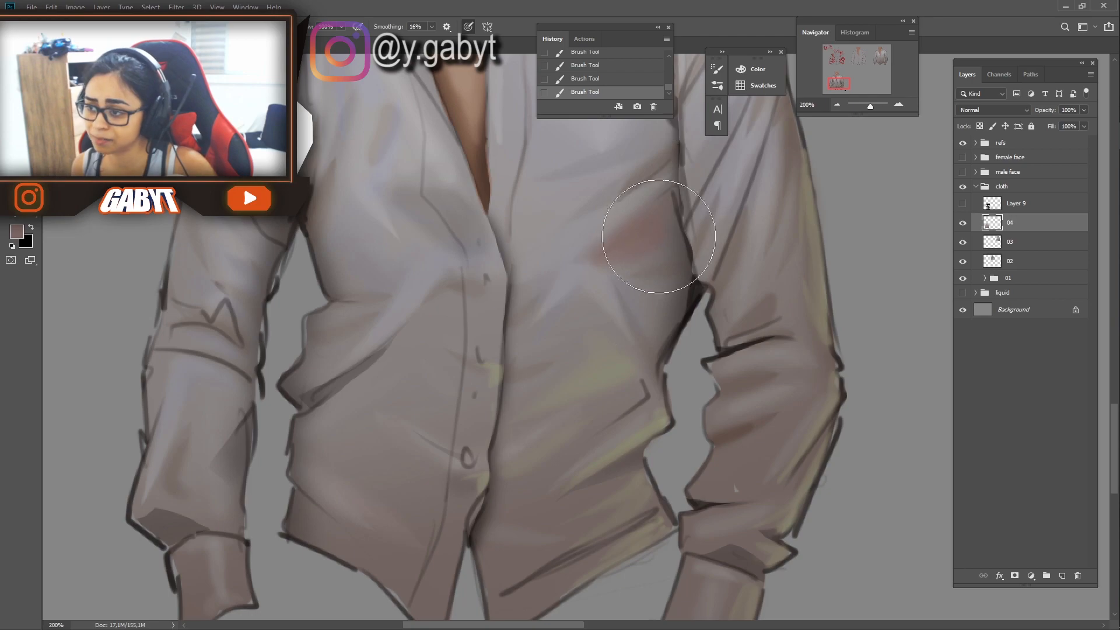
Brush soft reddish tints into the belly folds on both sides of the shirt, reducing the brush size.
{"action": "left_click_drag", "start_coordinate": [598, 333], "coordinate": [557, 373]}
{"action": "key", "text": "bracketleft"}
{"action": "key", "text": "bracketleft"}
{"action": "key", "text": "bracketleft"}
{"action": "left_click", "coordinate": [490, 298]}
{"action": "left_click_drag", "start_coordinate": [327, 444], "coordinate": [362, 466]}
{"action": "left_click_drag", "start_coordinate": [555, 450], "coordinate": [586, 316]}
{"action": "key", "text": "bracketleft"}
{"action": "key", "text": "bracketleft"}
{"action": "key", "text": "bracketleft"}
{"action": "key", "text": "bracketleft"}
{"action": "key", "text": "bracketleft"}
Brush subtle reddish tints along the folds of the right sleeve with a small brush.
{"action": "left_click_drag", "start_coordinate": [808, 269], "coordinate": [761, 455]}
{"action": "left_click_drag", "start_coordinate": [740, 317], "coordinate": [729, 357]}
{"action": "left_click_drag", "start_coordinate": [751, 250], "coordinate": [751, 284]}
{"action": "key", "text": "bracketright"}
{"action": "key", "text": "bracketright"}
{"action": "mouse_move", "coordinate": [730, 514]}
{"action": "left_mouse_down"}
{"action": "mouse_move", "coordinate": [737, 323]}
{"action": "mouse_move", "coordinate": [721, 350]}
{"action": "left_mouse_up"}
{"action": "left_click_drag", "start_coordinate": [740, 458], "coordinate": [724, 510]}
Brush reddish and olive tints along the shirt's hem and lower button placket with a smaller brush.
{"action": "left_click_drag", "start_coordinate": [516, 451], "coordinate": [607, 406]}
{"action": "key", "text": "bracketleft"}
{"action": "key", "text": "bracketleft"}
{"action": "key", "text": "bracketleft"}
{"action": "key", "text": "bracketleft"}
{"action": "left_click_drag", "start_coordinate": [531, 431], "coordinate": [596, 394]}
{"action": "left_click_drag", "start_coordinate": [445, 450], "coordinate": [429, 508]}
{"action": "left_click_drag", "start_coordinate": [439, 390], "coordinate": [424, 435]}
{"action": "scroll", "coordinate": [768, 157], "scroll_direction": "down", "scroll_amount": 10}
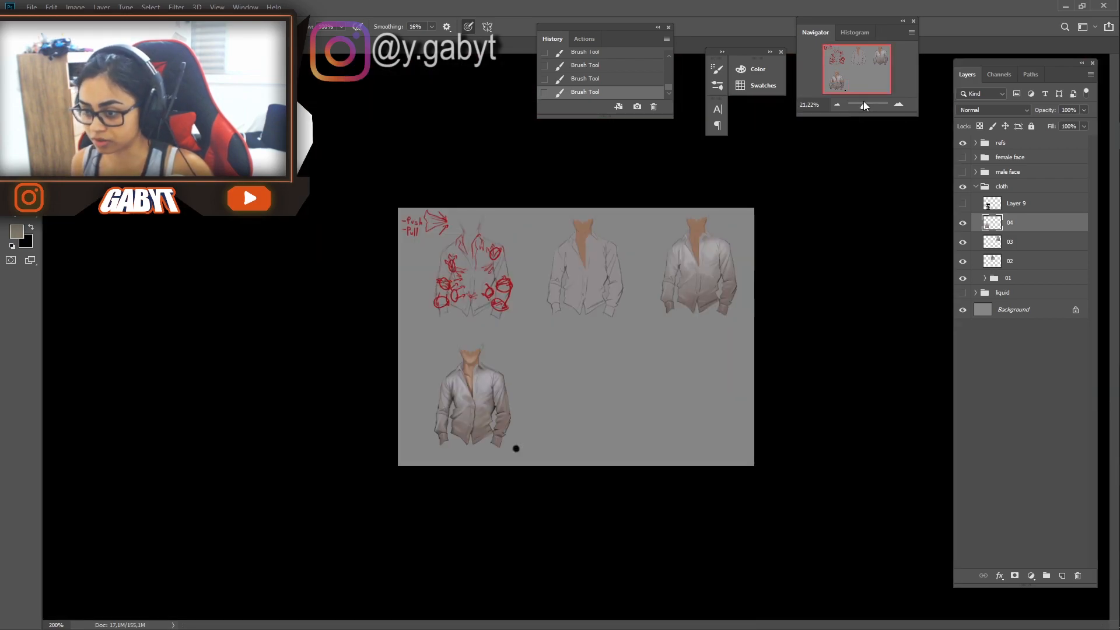
{"action": "scroll", "coordinate": [490, 403], "scroll_direction": "up", "scroll_amount": 8}
Change the foreground color to a pale grayish lilac, undoing a test stroke along the way.
{"action": "left_click", "coordinate": [17, 232]}
{"action": "left_click", "coordinate": [693, 261]}
{"action": "left_click", "coordinate": [550, 272]}
{"action": "left_click", "coordinate": [795, 226]}
{"action": "scroll", "coordinate": [768, 178], "scroll_direction": "up", "scroll_amount": 3}
{"action": "left_click_drag", "start_coordinate": [595, 158], "coordinate": [621, 319]}
{"action": "key", "text": "ctrl+z"}
{"action": "left_click", "coordinate": [16, 231]}
{"action": "left_click", "coordinate": [556, 281]}
{"action": "left_click", "coordinate": [785, 227]}
Brush lilac and sampled shirt tones into the chest folds with a smaller brush.
{"action": "key", "text": "bracketleft"}
{"action": "key", "text": "bracketleft"}
{"action": "left_click", "coordinate": [394, 292], "text": "alt"}
{"action": "left_click_drag", "start_coordinate": [389, 289], "coordinate": [371, 350]}
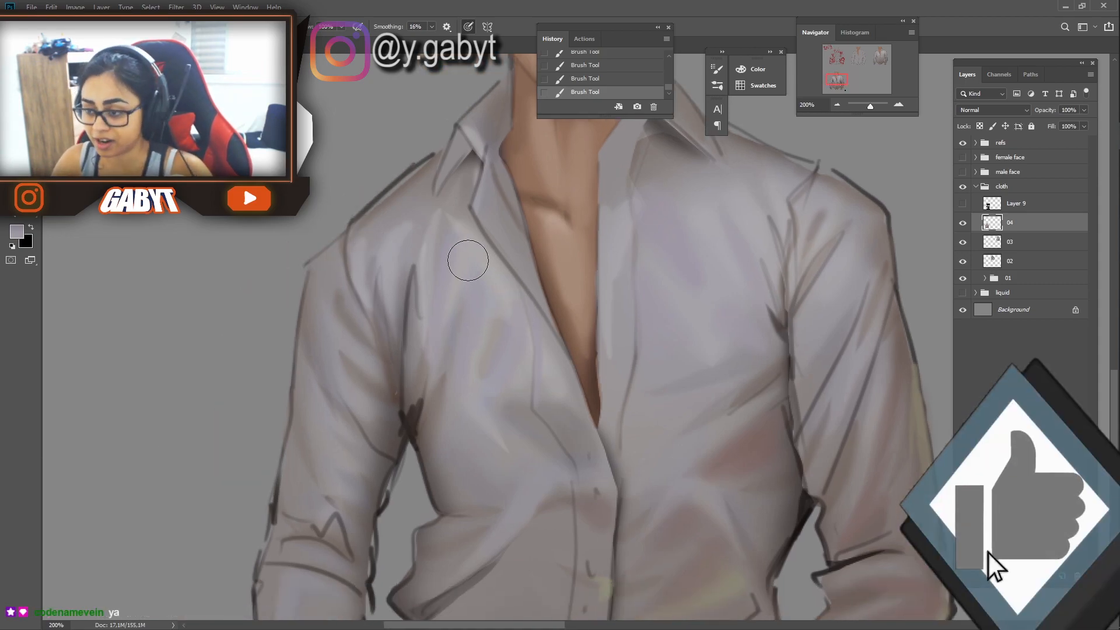
{"action": "left_click_drag", "start_coordinate": [393, 292], "coordinate": [468, 258]}
{"action": "scroll", "coordinate": [345, 446], "scroll_direction": "down", "scroll_amount": 8}
{"action": "scroll", "coordinate": [332, 467], "scroll_direction": "up", "scroll_amount": 6}
Blend the color tints into the surrounding folds with a much smaller brush, repeatedly sampling nearby shirt colors.
{"action": "mouse_move", "coordinate": [590, 525]}
{"action": "left_mouse_down"}
{"action": "mouse_move", "coordinate": [610, 352]}
{"action": "mouse_move", "coordinate": [630, 428]}
{"action": "left_mouse_up"}
{"action": "key", "text": "bracketleft"}
{"action": "key", "text": "bracketleft"}
{"action": "key", "text": "bracketleft"}
{"action": "key", "text": "bracketleft"}
{"action": "key", "text": "bracketleft"}
{"action": "left_click_drag", "start_coordinate": [547, 402], "coordinate": [543, 430]}
{"action": "mouse_move", "coordinate": [543, 418]}
{"action": "left_mouse_down"}
{"action": "mouse_move", "coordinate": [565, 447]}
{"action": "mouse_move", "coordinate": [561, 467]}
{"action": "left_mouse_up"}
{"action": "left_click_drag", "start_coordinate": [531, 457], "coordinate": [495, 438]}
{"action": "left_click", "coordinate": [514, 373], "text": "alt"}
{"action": "left_click_drag", "start_coordinate": [502, 361], "coordinate": [451, 396]}
{"action": "left_click", "coordinate": [562, 334], "text": "alt"}
{"action": "left_click_drag", "start_coordinate": [541, 322], "coordinate": [514, 320]}
{"action": "left_click_drag", "start_coordinate": [463, 292], "coordinate": [487, 264]}
{"action": "left_click_drag", "start_coordinate": [866, 108], "coordinate": [863, 107]}
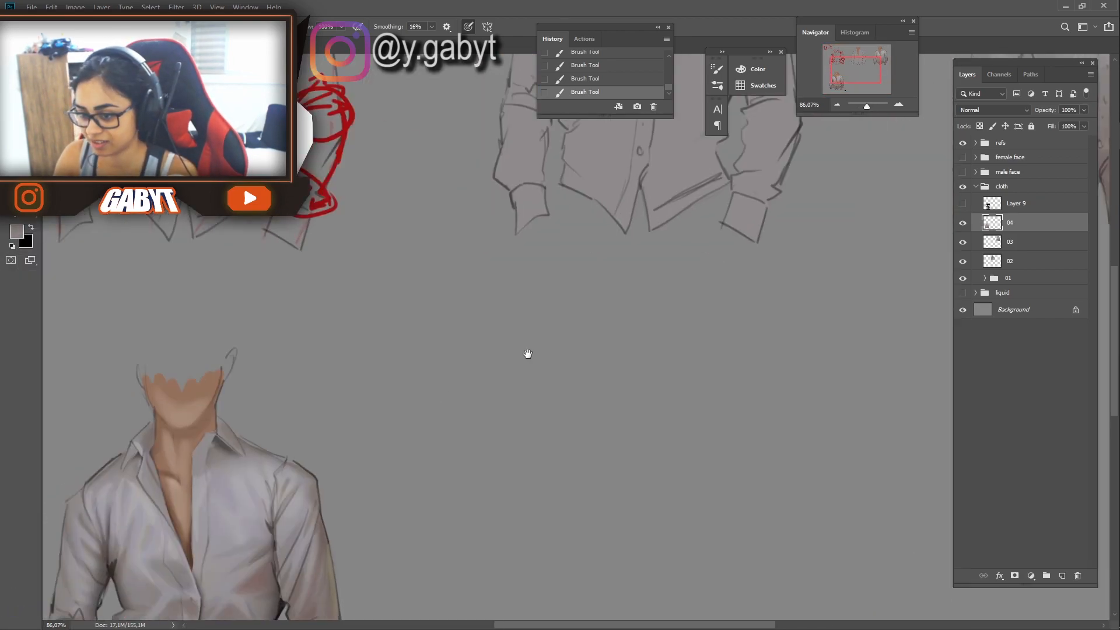
Undo the last stroke and change the foreground color to a pale greenish gray.
{"action": "left_click_drag", "start_coordinate": [445, 395], "coordinate": [457, 360]}
{"action": "key", "text": "ctrl+z"}
{"action": "left_click_drag", "start_coordinate": [581, 381], "coordinate": [594, 377]}
{"action": "left_click", "coordinate": [613, 365], "text": "alt"}
{"action": "left_click_drag", "start_coordinate": [631, 234], "coordinate": [556, 293]}
{"action": "left_click", "coordinate": [16, 232]}
{"action": "left_click", "coordinate": [693, 330]}
{"action": "left_click", "coordinate": [552, 257]}
{"action": "left_click", "coordinate": [795, 226]}
{"action": "left_click", "coordinate": [899, 105]}
{"action": "left_click", "coordinate": [899, 105]}
{"action": "left_click", "coordinate": [899, 105]}
Paint pale greenish-gray highlights on the right shoulder, along the shirt opening and across the chest folds.
{"action": "left_click_drag", "start_coordinate": [664, 301], "coordinate": [729, 225]}
{"action": "mouse_move", "coordinate": [661, 303]}
{"action": "left_mouse_down"}
{"action": "mouse_move", "coordinate": [695, 243]}
{"action": "mouse_move", "coordinate": [677, 178]}
{"action": "left_mouse_up"}
{"action": "left_click", "coordinate": [655, 207], "text": "alt"}
{"action": "mouse_move", "coordinate": [662, 170]}
{"action": "left_mouse_down"}
{"action": "mouse_move", "coordinate": [645, 208]}
{"action": "mouse_move", "coordinate": [646, 312]}
{"action": "left_mouse_up"}
{"action": "left_click_drag", "start_coordinate": [589, 196], "coordinate": [575, 261]}
{"action": "left_click_drag", "start_coordinate": [393, 209], "coordinate": [403, 286]}
{"action": "left_click_drag", "start_coordinate": [369, 382], "coordinate": [365, 237]}
{"action": "left_click_drag", "start_coordinate": [446, 286], "coordinate": [503, 330]}
Brush pale greenish-gray highlights along the left collar and the edge of the shirt opening with a larger brush.
{"action": "key", "text": "bracketright"}
{"action": "key", "text": "bracketright"}
{"action": "key", "text": "bracketright"}
{"action": "key", "text": "ctrl+minus"}
{"action": "left_click_drag", "start_coordinate": [488, 267], "coordinate": [689, 231]}
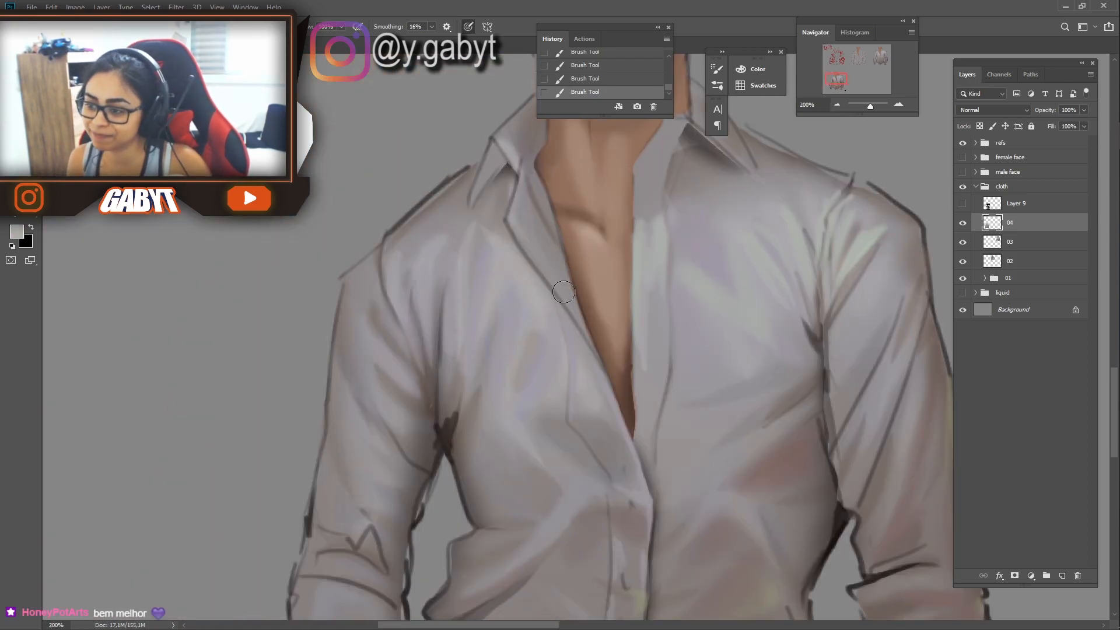
{"action": "left_click_drag", "start_coordinate": [563, 289], "coordinate": [512, 218]}
{"action": "left_click_drag", "start_coordinate": [579, 376], "coordinate": [599, 407]}
{"action": "left_click_drag", "start_coordinate": [546, 341], "coordinate": [539, 313]}
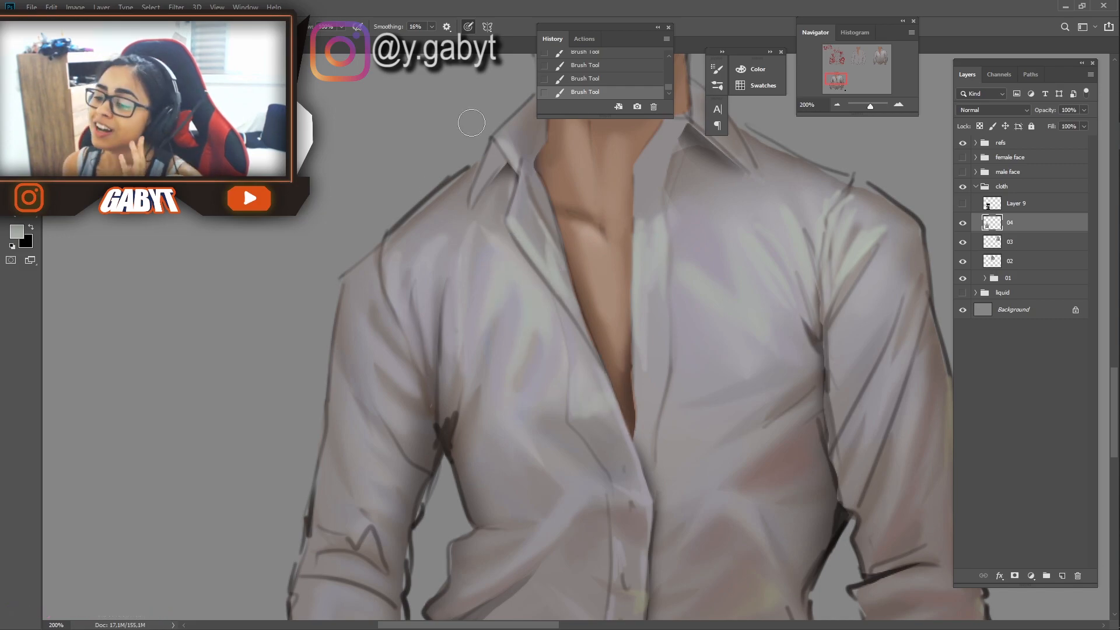
Brush pale greenish-gray highlights onto the folds of the left shoulder and upper sleeve.
{"action": "left_click_drag", "start_coordinate": [466, 266], "coordinate": [420, 350]}
{"action": "left_click_drag", "start_coordinate": [408, 274], "coordinate": [368, 408]}
{"action": "left_click_drag", "start_coordinate": [385, 368], "coordinate": [350, 426]}
{"action": "left_click_drag", "start_coordinate": [870, 107], "coordinate": [866, 108]}
{"action": "left_click", "coordinate": [834, 107]}
{"action": "mouse_move", "coordinate": [788, 181]}
{"action": "left_mouse_down"}
{"action": "mouse_move", "coordinate": [743, 205]}
{"action": "mouse_move", "coordinate": [780, 192]}
{"action": "left_mouse_up"}
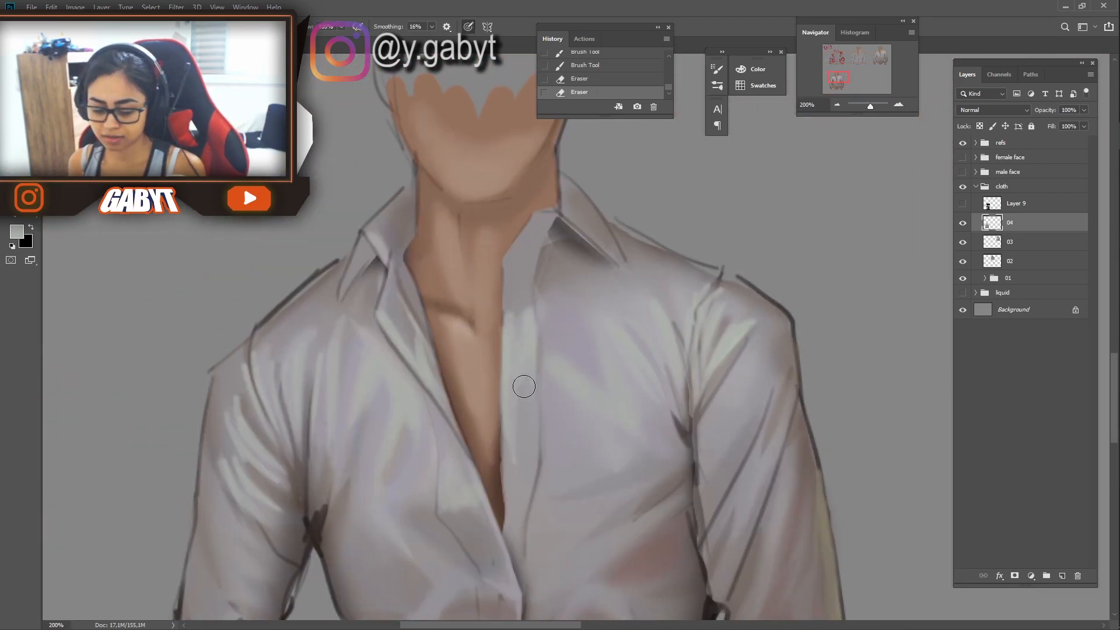
Touch up the right collar's shading with a sampled darker gray and review the lower shirt.
{"action": "left_click", "coordinate": [629, 219], "text": "alt"}
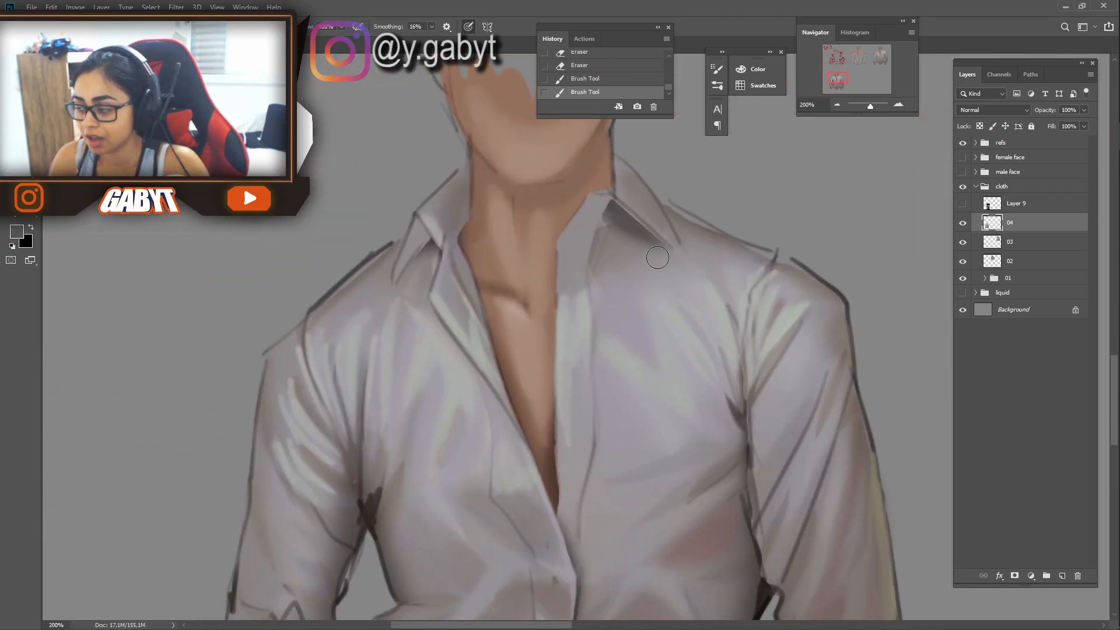
{"action": "mouse_move", "coordinate": [657, 255]}
{"action": "left_mouse_down"}
{"action": "mouse_move", "coordinate": [617, 226]}
{"action": "mouse_move", "coordinate": [556, 97]}
{"action": "left_mouse_up"}
{"action": "mouse_move", "coordinate": [507, 199]}
{"action": "left_mouse_down"}
{"action": "mouse_move", "coordinate": [525, 194]}
{"action": "mouse_move", "coordinate": [587, 89]}
{"action": "left_mouse_up"}
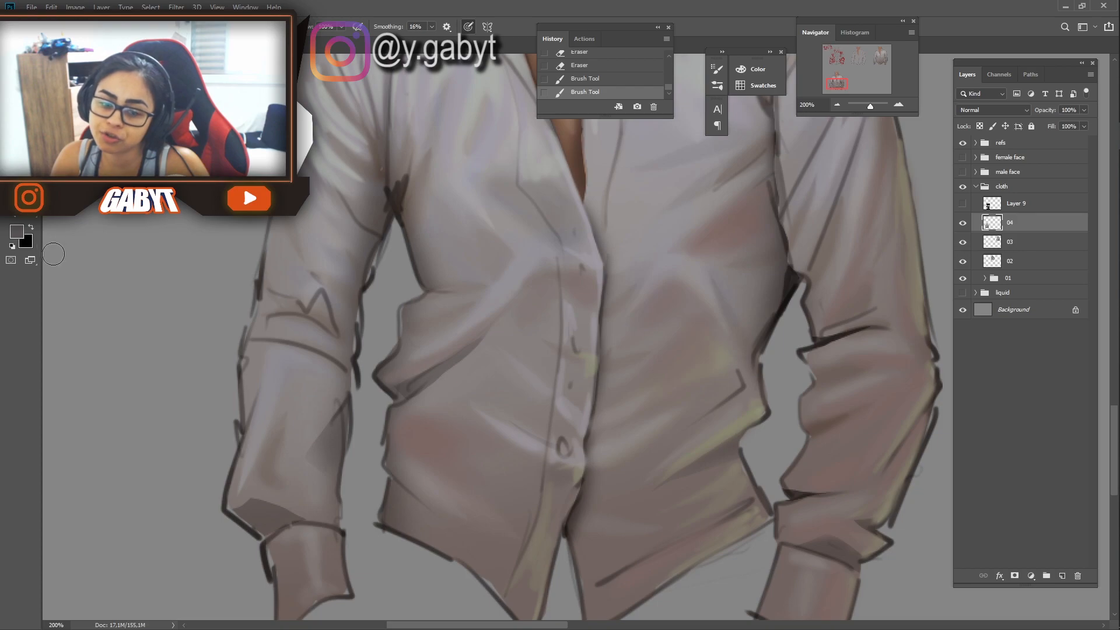
{"action": "mouse_move", "coordinate": [495, 231]}
{"action": "left_mouse_down"}
{"action": "mouse_move", "coordinate": [475, 258]}
{"action": "mouse_move", "coordinate": [488, 245]}
{"action": "left_mouse_up"}
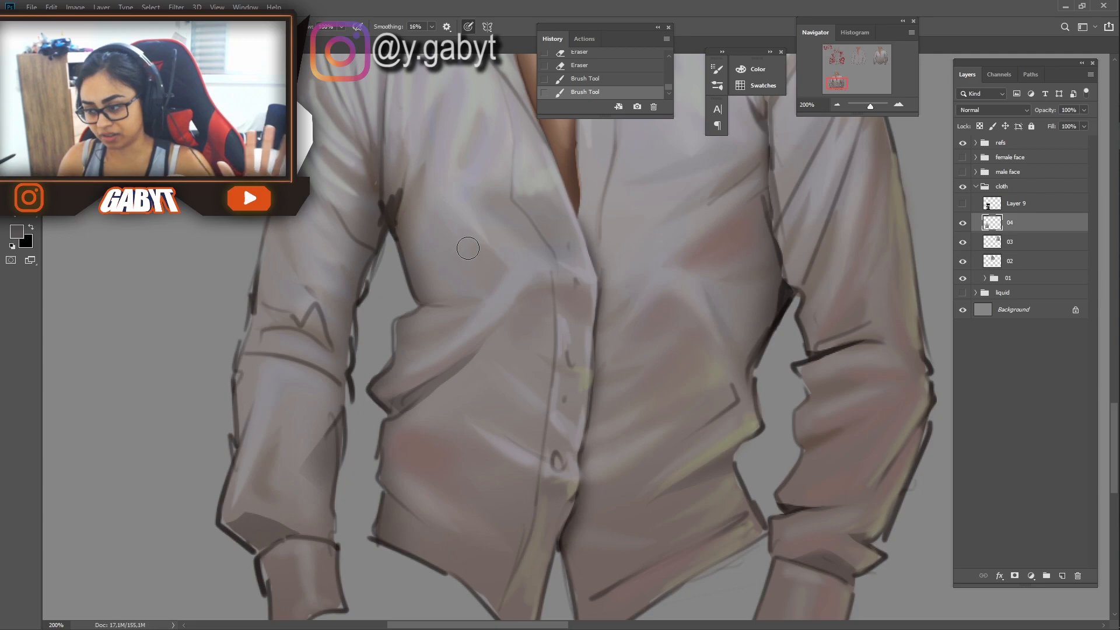
{"action": "left_click", "coordinate": [904, 106]}
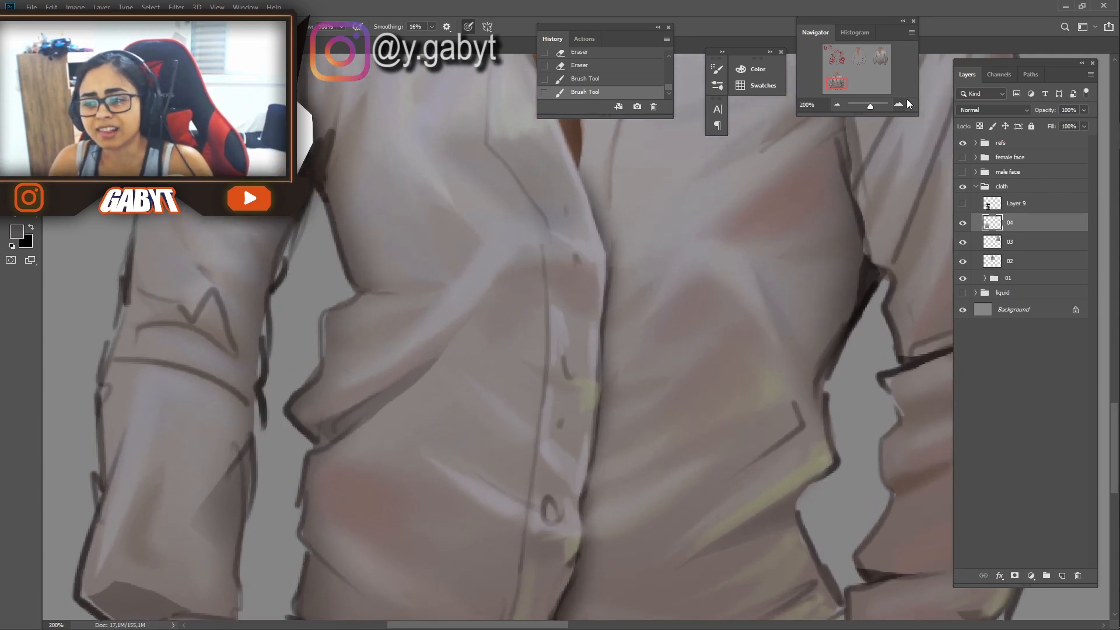
{"action": "left_click_drag", "start_coordinate": [492, 300], "coordinate": [714, 298]}
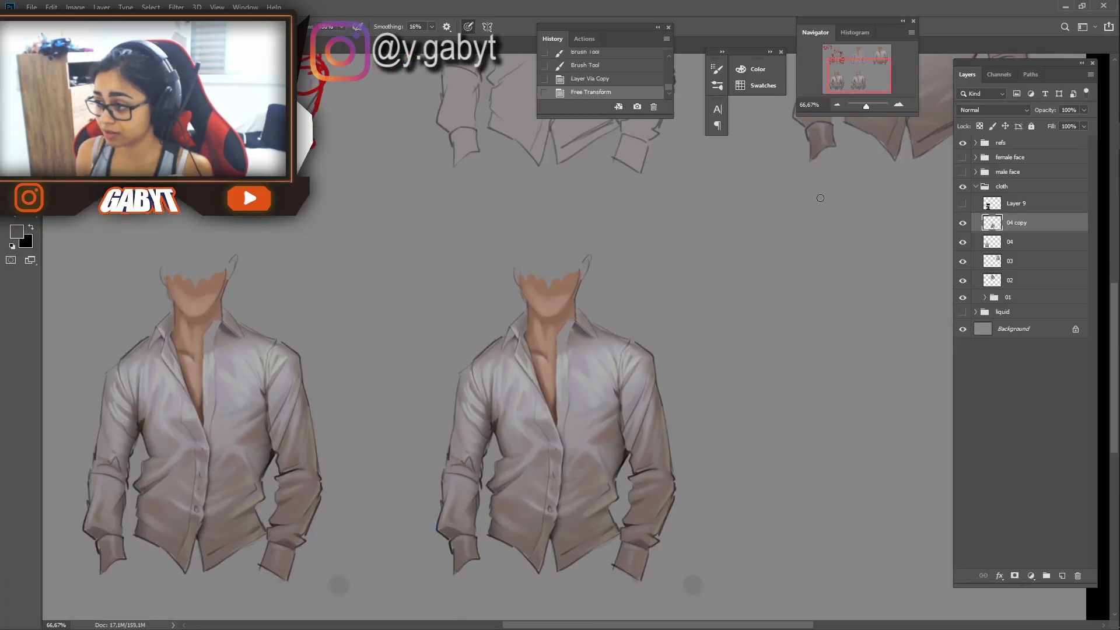
Erase the stray gray dot beside the original figure on layer 04.
{"action": "left_click", "coordinate": [1018, 242]}
{"action": "left_click", "coordinate": [339, 585]}
{"action": "left_click", "coordinate": [898, 105]}
{"action": "left_click_drag", "start_coordinate": [408, 373], "coordinate": [767, 334]}
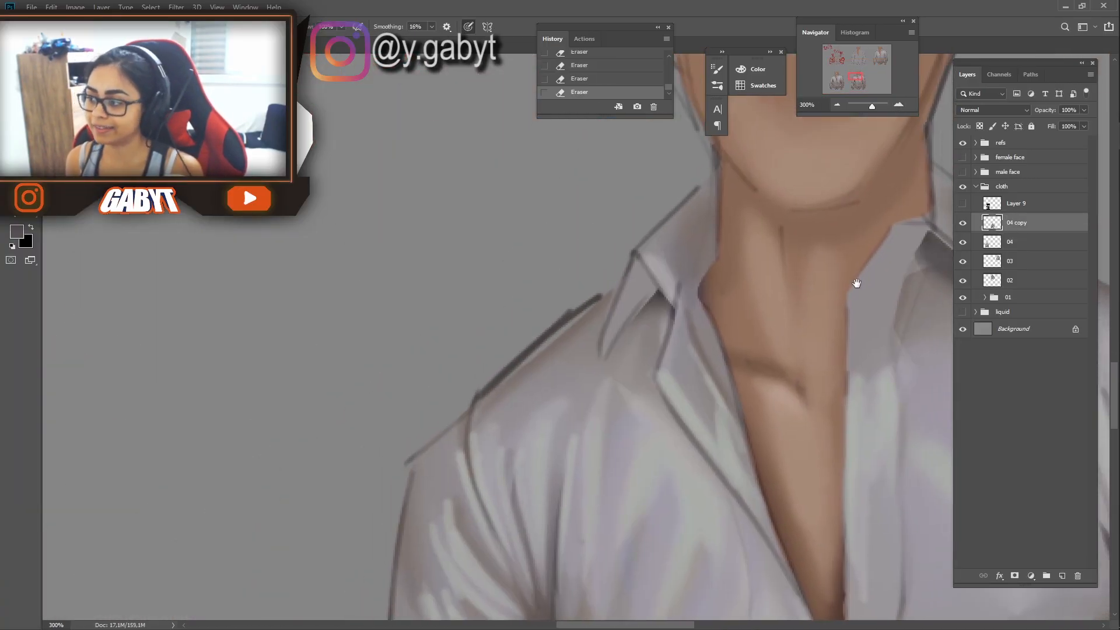
{"action": "left_click", "coordinate": [1105, 112]}
{"action": "left_click_drag", "start_coordinate": [533, 133], "coordinate": [0, 140]}
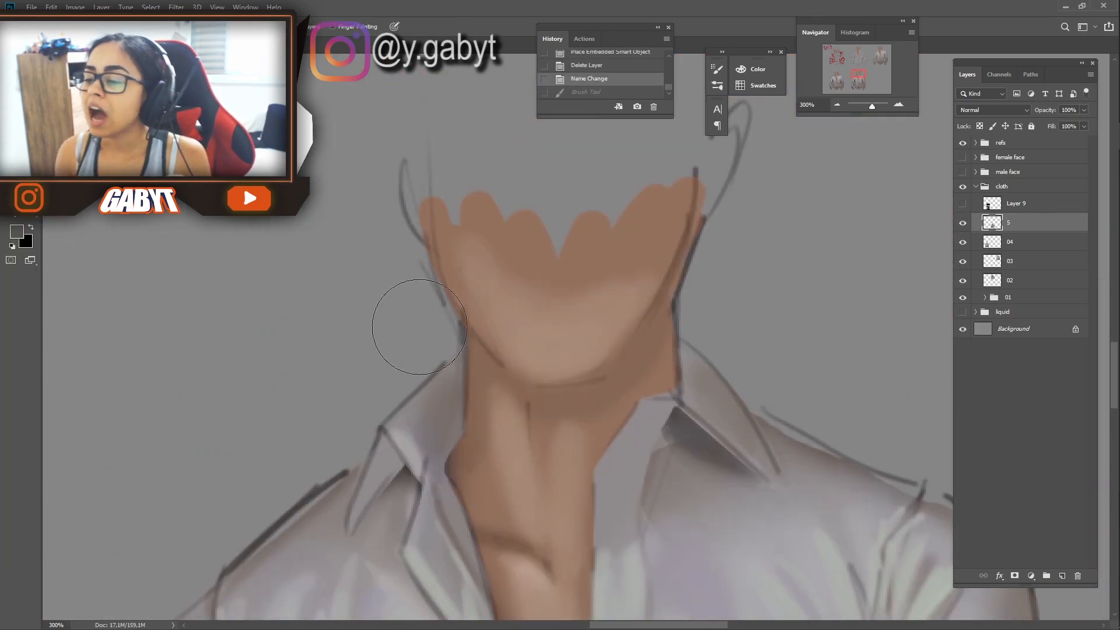
Smudge the sketch lines along the jaw and neck on layer 5 into the skin tones.
{"action": "right_click", "coordinate": [409, 318]}
{"action": "left_click", "coordinate": [492, 26]}
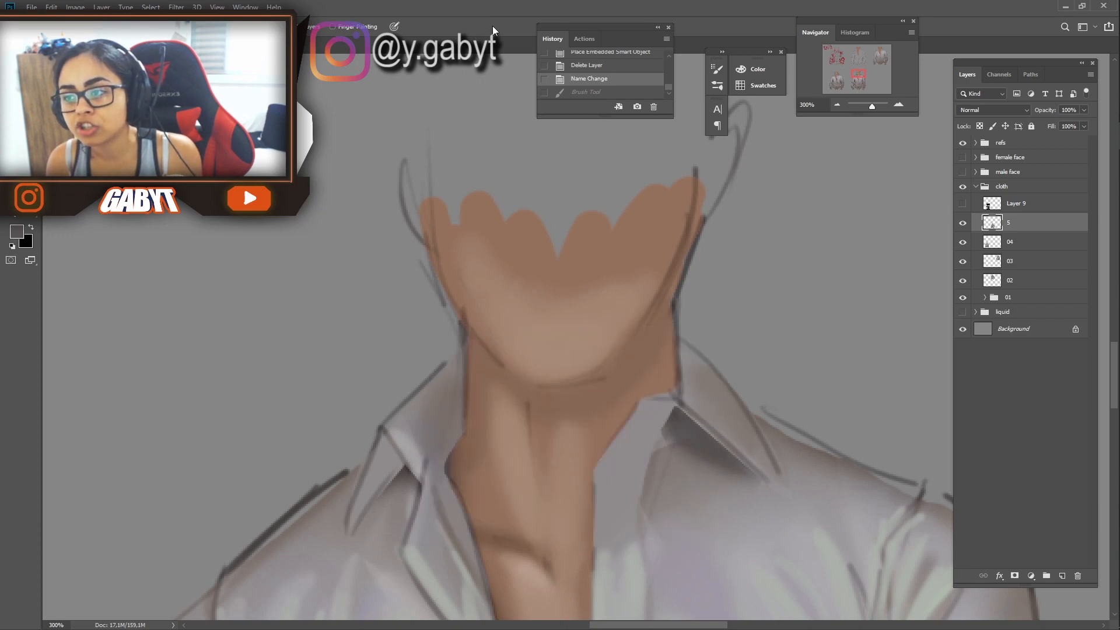
{"action": "mouse_move", "coordinate": [455, 270]}
{"action": "left_mouse_down"}
{"action": "mouse_move", "coordinate": [493, 330]}
{"action": "mouse_move", "coordinate": [444, 267]}
{"action": "mouse_move", "coordinate": [554, 376]}
{"action": "mouse_move", "coordinate": [613, 349]}
{"action": "left_mouse_up"}
{"action": "left_click_drag", "start_coordinate": [476, 358], "coordinate": [528, 258]}
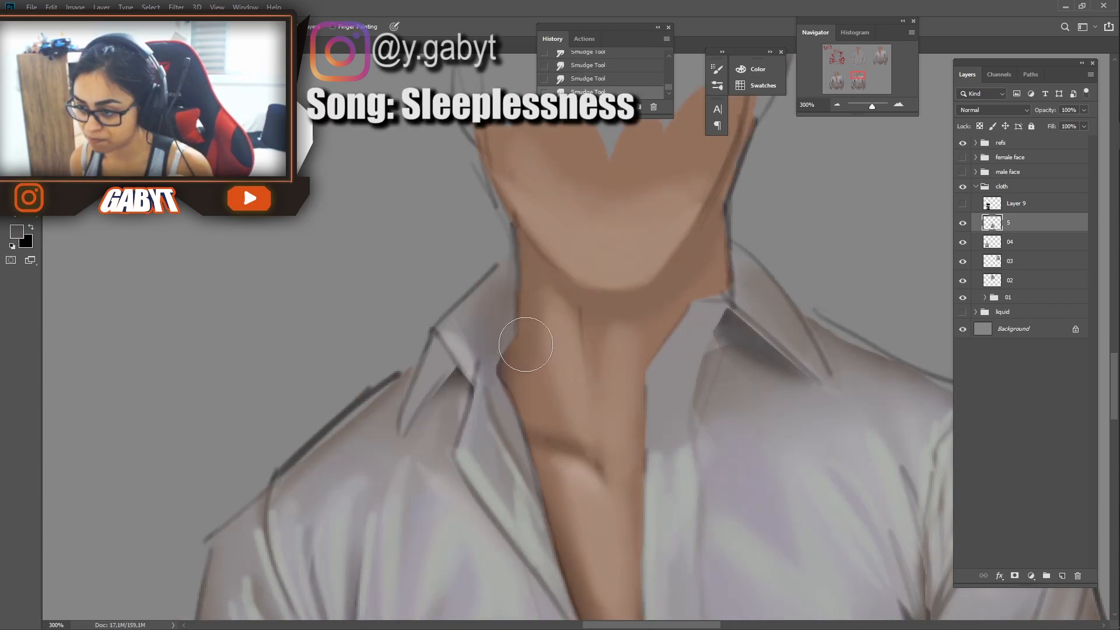
{"action": "left_click_drag", "start_coordinate": [530, 423], "coordinate": [445, 359]}
{"action": "left_click_drag", "start_coordinate": [663, 145], "coordinate": [602, 309]}
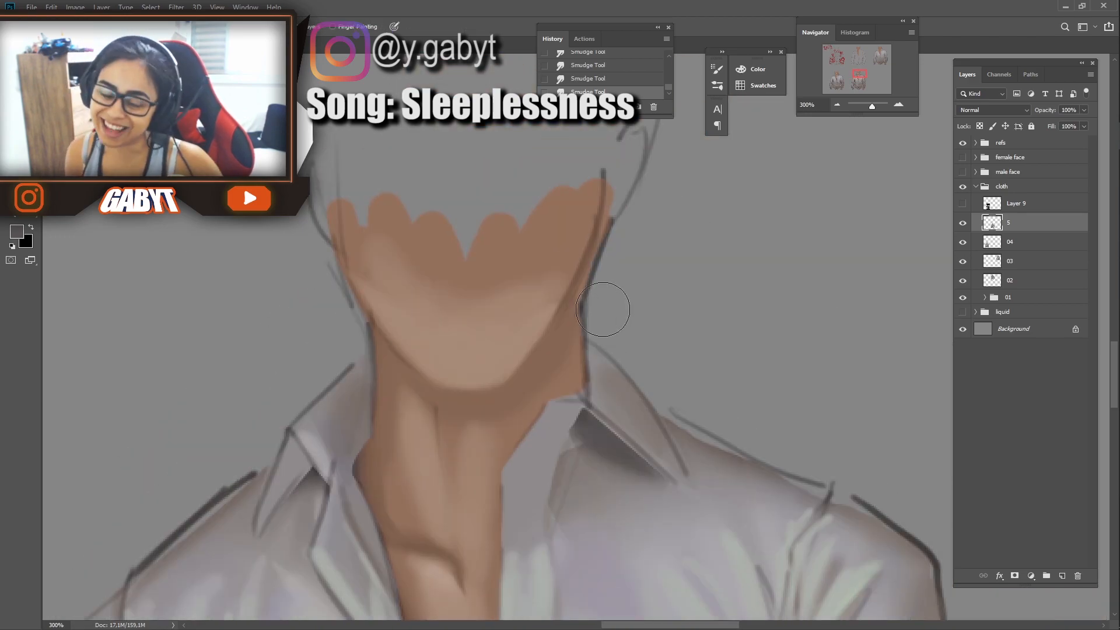
Smudge the outlines of the left collar and left shoulder into the painted fabric.
{"action": "left_click_drag", "start_coordinate": [405, 294], "coordinate": [425, 250]}
{"action": "left_click_drag", "start_coordinate": [361, 420], "coordinate": [513, 164]}
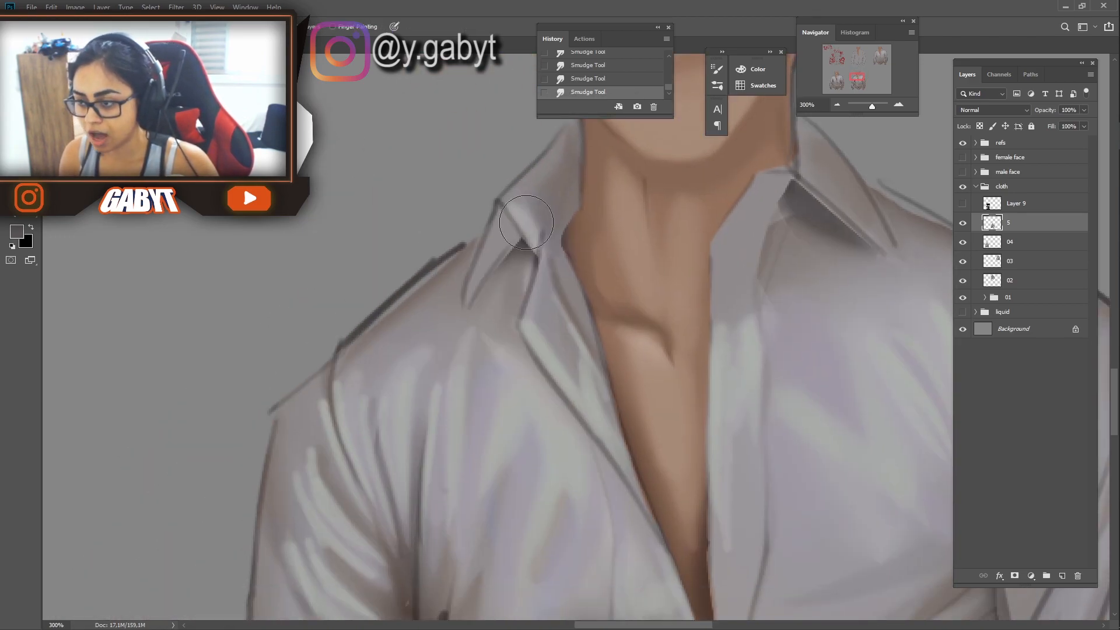
{"action": "left_click_drag", "start_coordinate": [507, 257], "coordinate": [533, 294]}
{"action": "left_click_drag", "start_coordinate": [406, 265], "coordinate": [488, 259]}
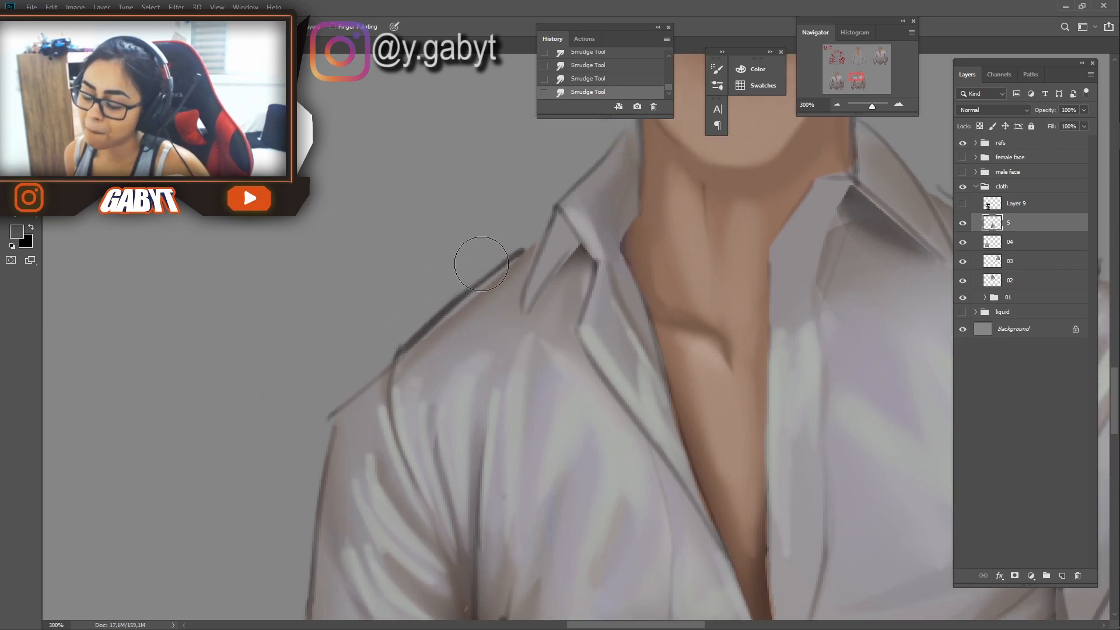
{"action": "mouse_move", "coordinate": [431, 339]}
{"action": "left_mouse_down"}
{"action": "mouse_move", "coordinate": [430, 325]}
{"action": "mouse_move", "coordinate": [520, 271]}
{"action": "left_mouse_up"}
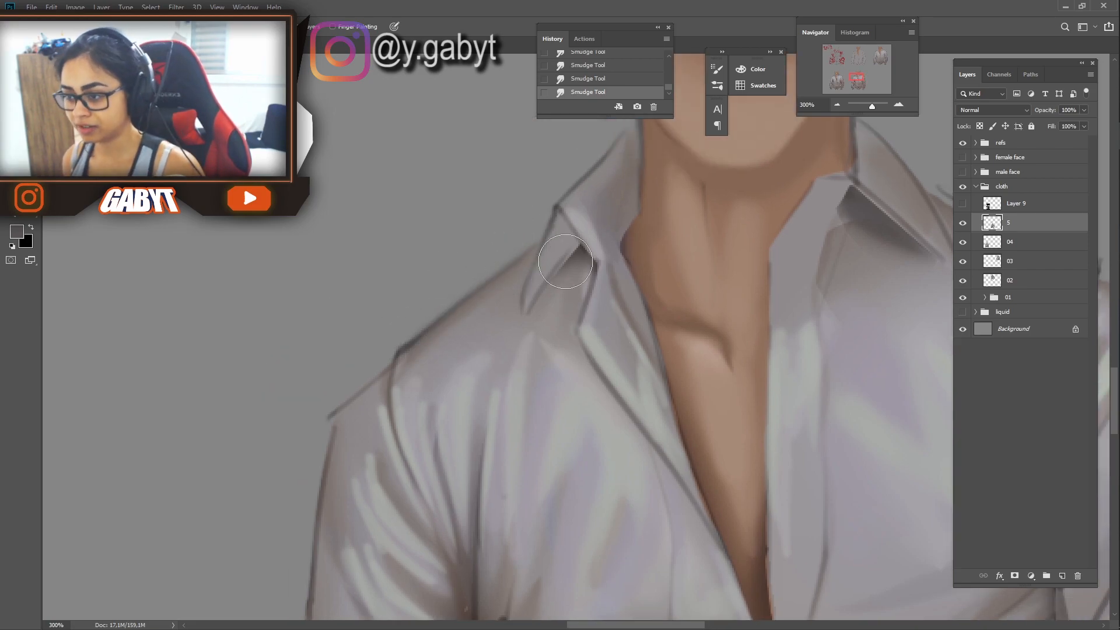
Smudge the left sleeve's shoulder seam, upper folds and dark armpit lines into soft shading.
{"action": "scroll", "coordinate": [584, 286], "scroll_direction": "down", "scroll_amount": 1}
{"action": "scroll", "coordinate": [432, 280], "scroll_direction": "down", "scroll_amount": 3}
{"action": "scroll", "coordinate": [432, 280], "scroll_direction": "left", "scroll_amount": 3}
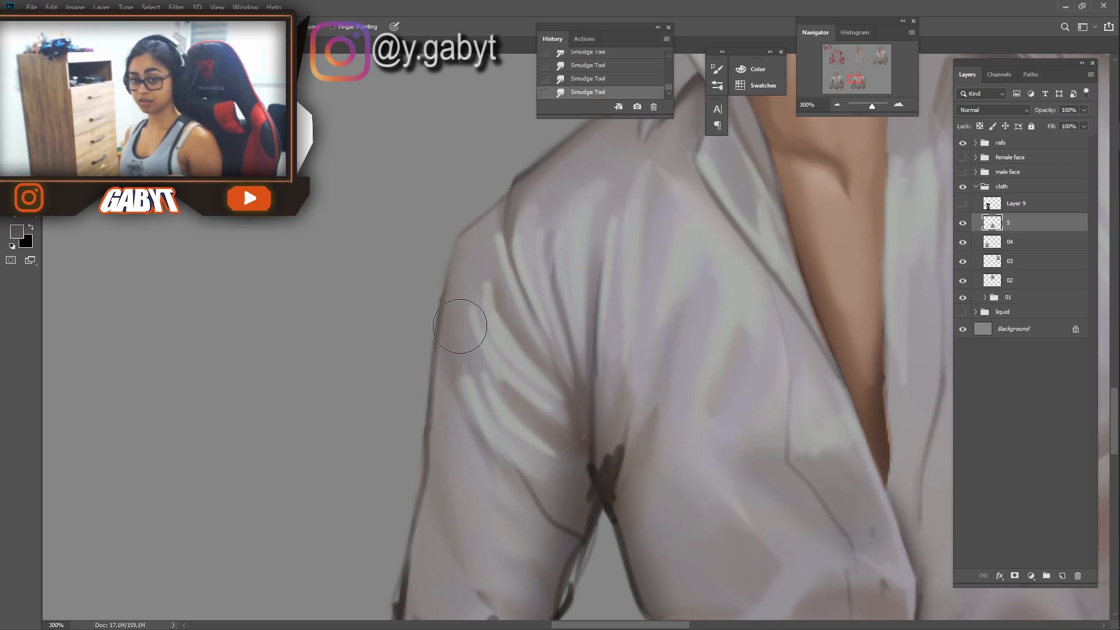
{"action": "scroll", "coordinate": [447, 374], "scroll_direction": "right", "scroll_amount": 3}
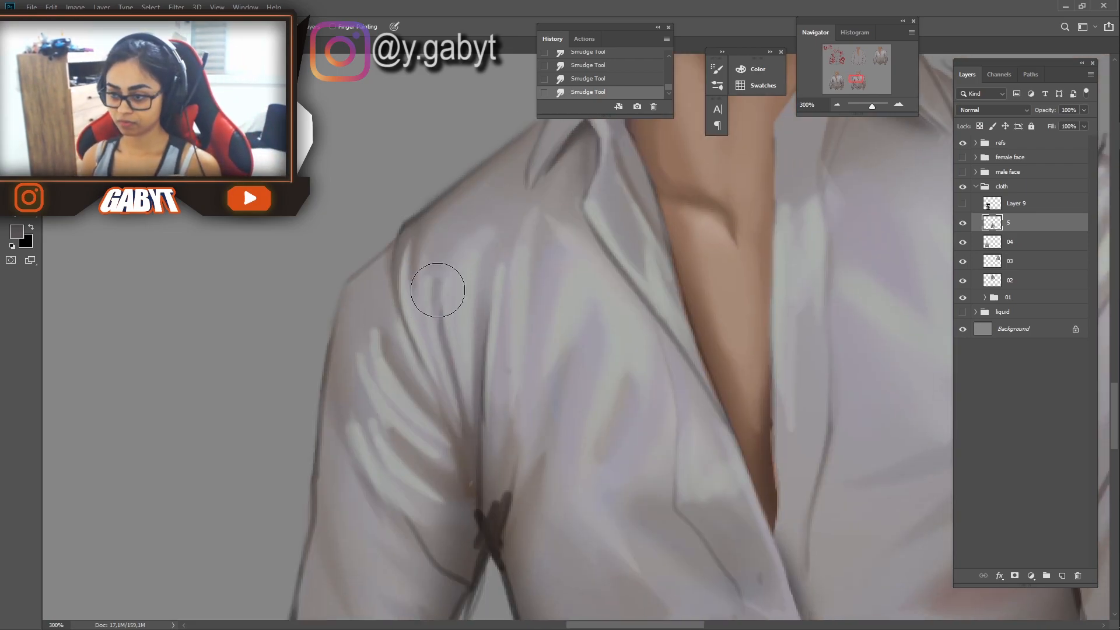
{"action": "scroll", "coordinate": [447, 374], "scroll_direction": "down", "scroll_amount": 2}
{"action": "scroll", "coordinate": [445, 350], "scroll_direction": "right", "scroll_amount": 3}
{"action": "scroll", "coordinate": [385, 287], "scroll_direction": "down", "scroll_amount": 2}
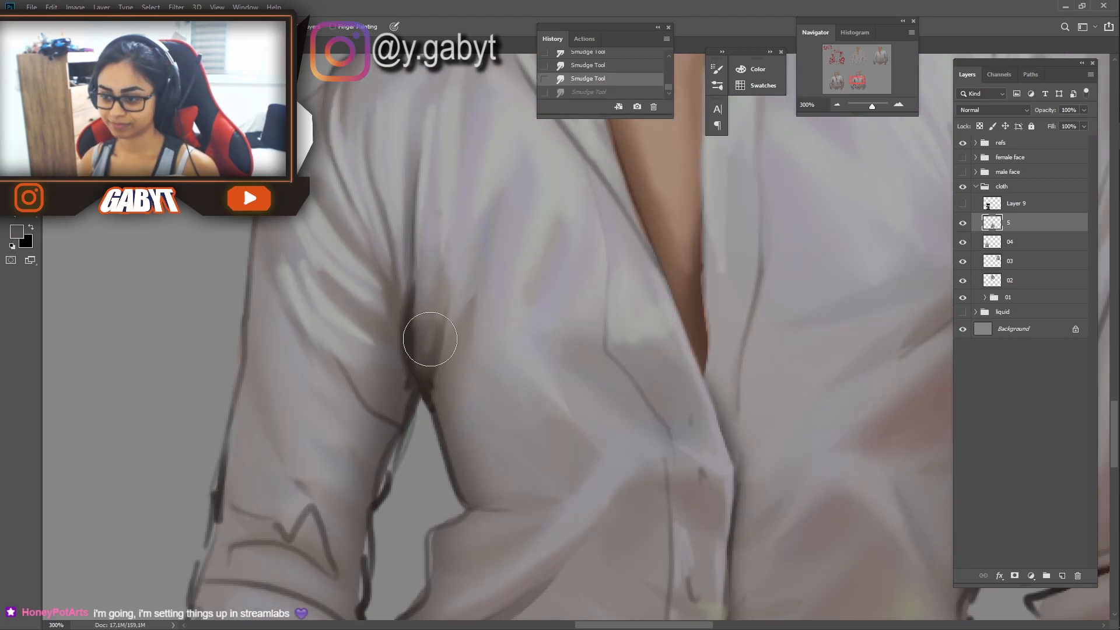
{"action": "scroll", "coordinate": [409, 373], "scroll_direction": "down", "scroll_amount": 2}
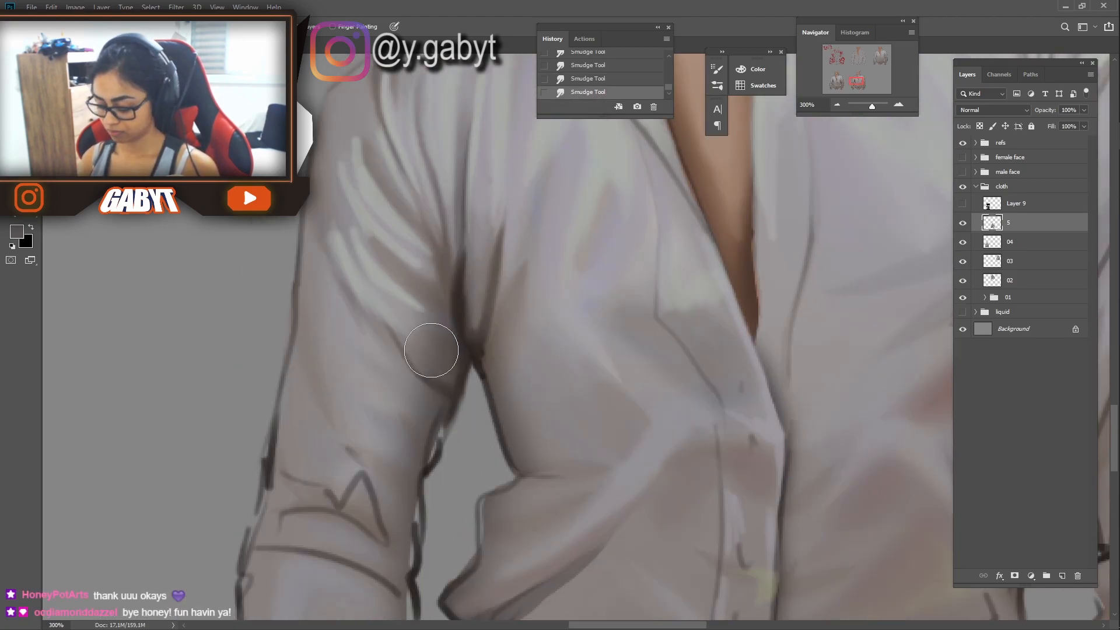
Smudge the left sleeve's outer contours and zigzag elbow lines into soft folds.
{"action": "scroll", "coordinate": [420, 338], "scroll_direction": "left", "scroll_amount": 3}
{"action": "scroll", "coordinate": [433, 354], "scroll_direction": "down", "scroll_amount": 3}
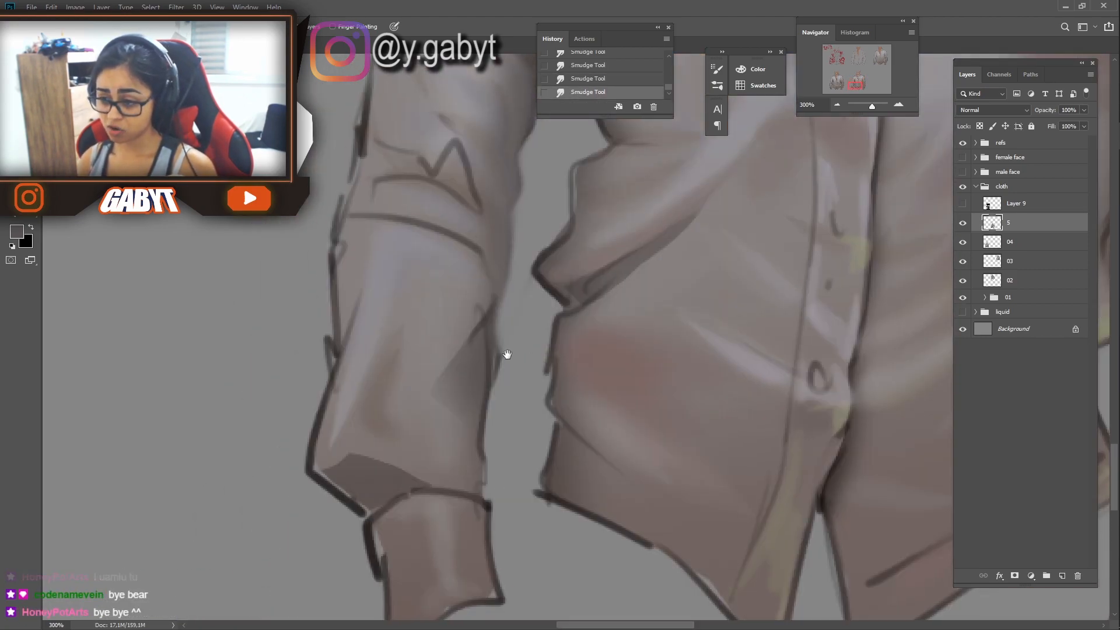
{"action": "scroll", "coordinate": [500, 262], "scroll_direction": "left", "scroll_amount": 2}
{"action": "scroll", "coordinate": [446, 283], "scroll_direction": "down", "scroll_amount": 3}
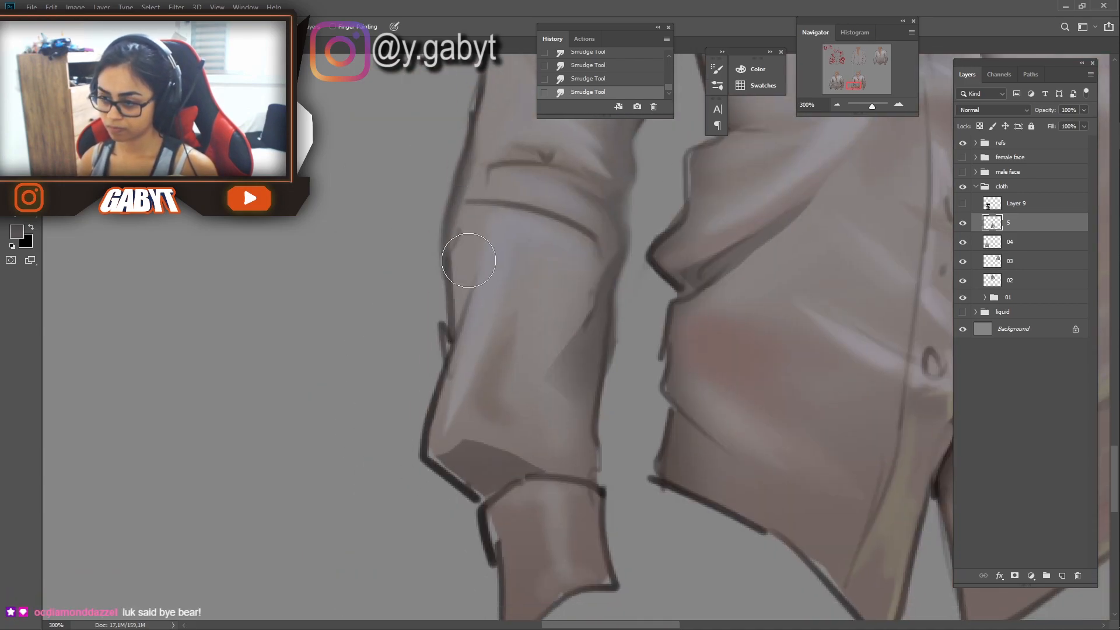
{"action": "scroll", "coordinate": [388, 425], "scroll_direction": "up", "scroll_amount": 6}
{"action": "scroll", "coordinate": [457, 205], "scroll_direction": "down", "scroll_amount": 3}
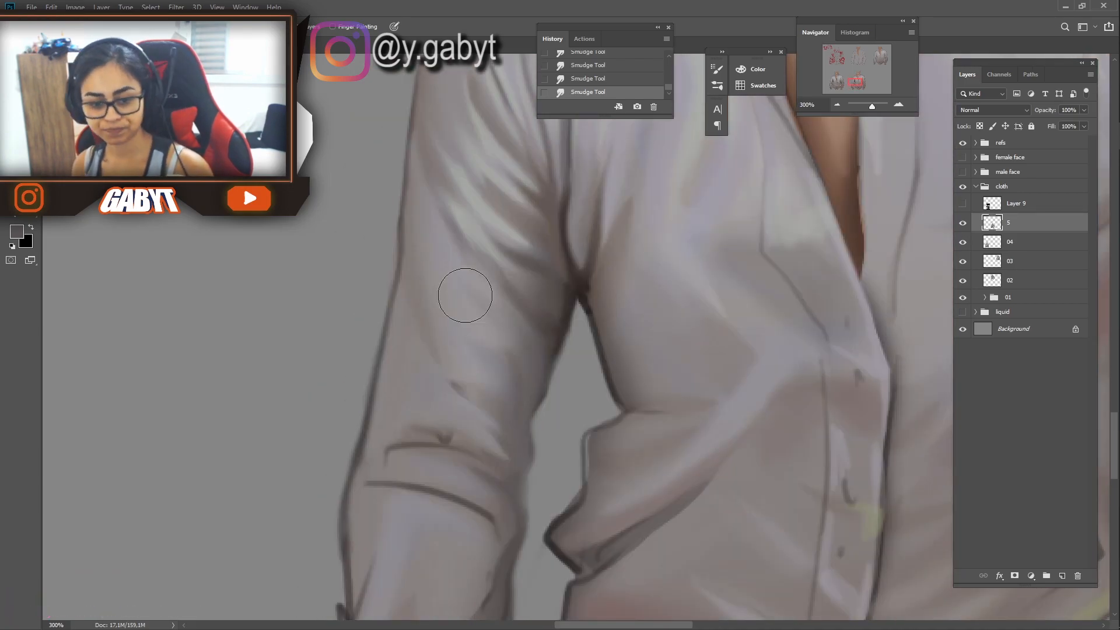
{"action": "scroll", "coordinate": [465, 295], "scroll_direction": "down", "scroll_amount": 2}
{"action": "scroll", "coordinate": [465, 296], "scroll_direction": "left", "scroll_amount": 1}
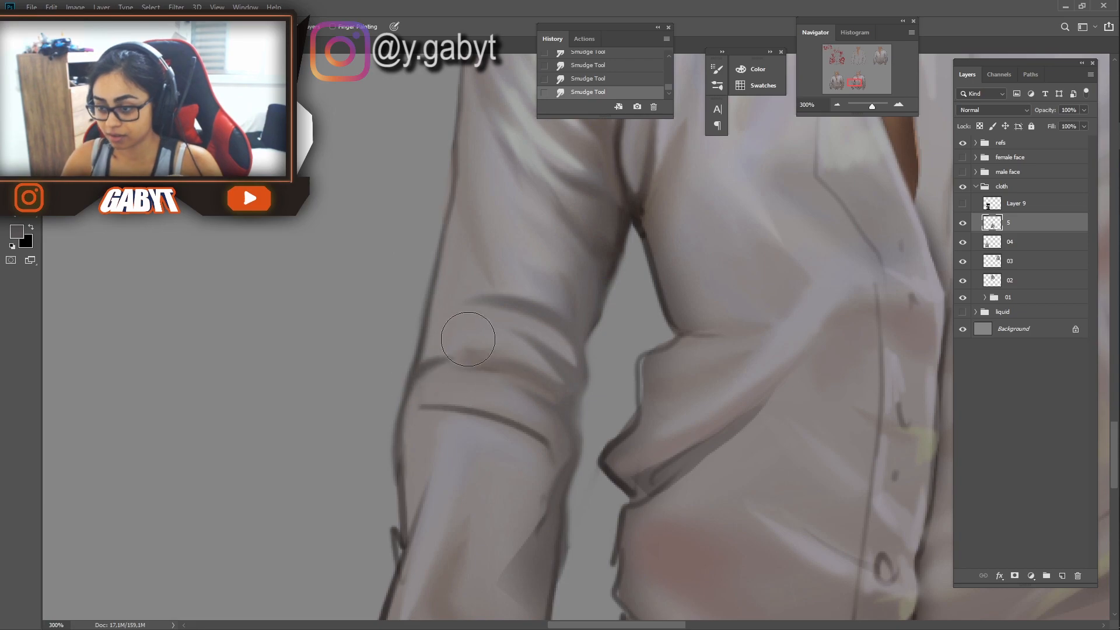
Smudge the line below the left elbow, the forearm outline and the cuff edges into smooth shapes.
{"action": "key", "text": "ctrl+z"}
{"action": "scroll", "coordinate": [436, 352], "scroll_direction": "down", "scroll_amount": 2}
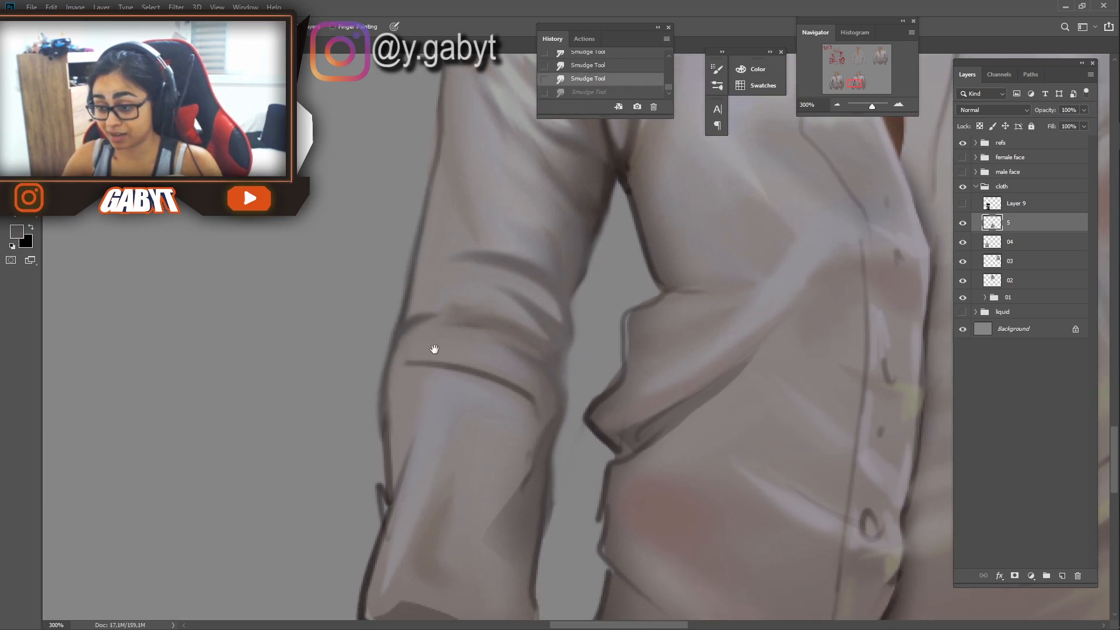
{"action": "scroll", "coordinate": [405, 303], "scroll_direction": "right", "scroll_amount": 1}
{"action": "key", "text": "ctrl+shift+z"}
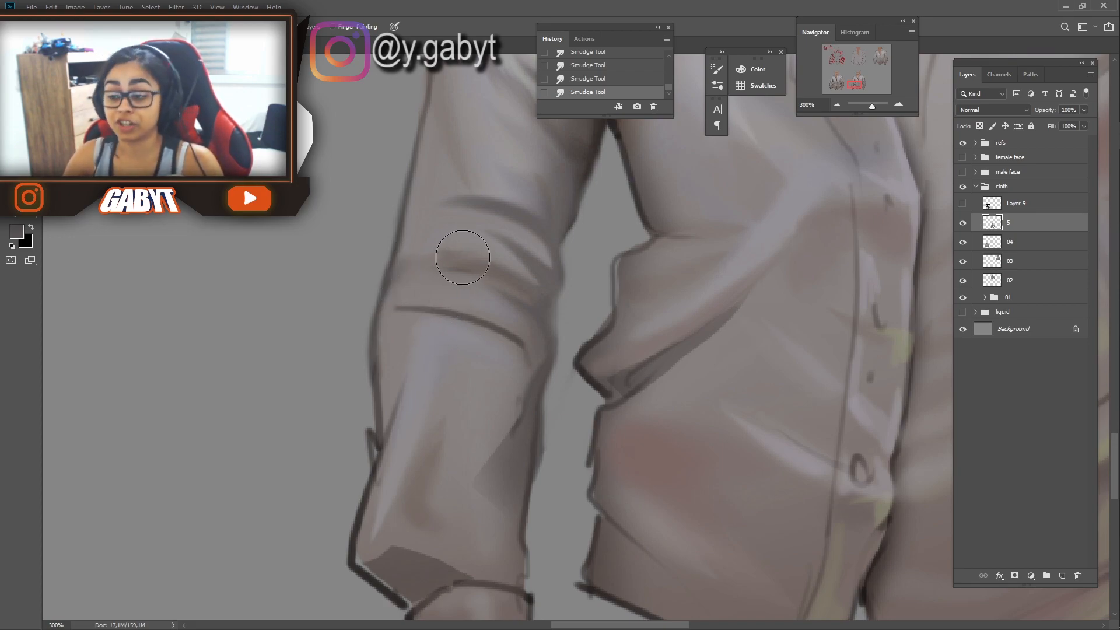
{"action": "scroll", "coordinate": [501, 334], "scroll_direction": "left", "scroll_amount": 3}
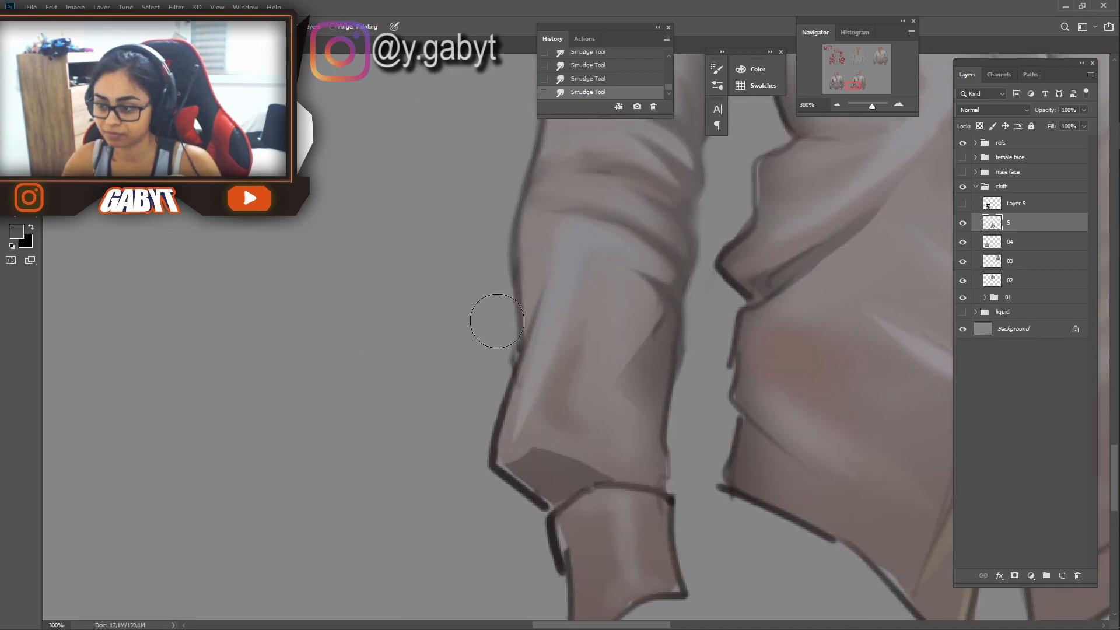
{"action": "scroll", "coordinate": [588, 238], "scroll_direction": "down", "scroll_amount": 2}
{"action": "scroll", "coordinate": [588, 238], "scroll_direction": "right", "scroll_amount": 1}
{"action": "scroll", "coordinate": [447, 412], "scroll_direction": "down", "scroll_amount": 2}
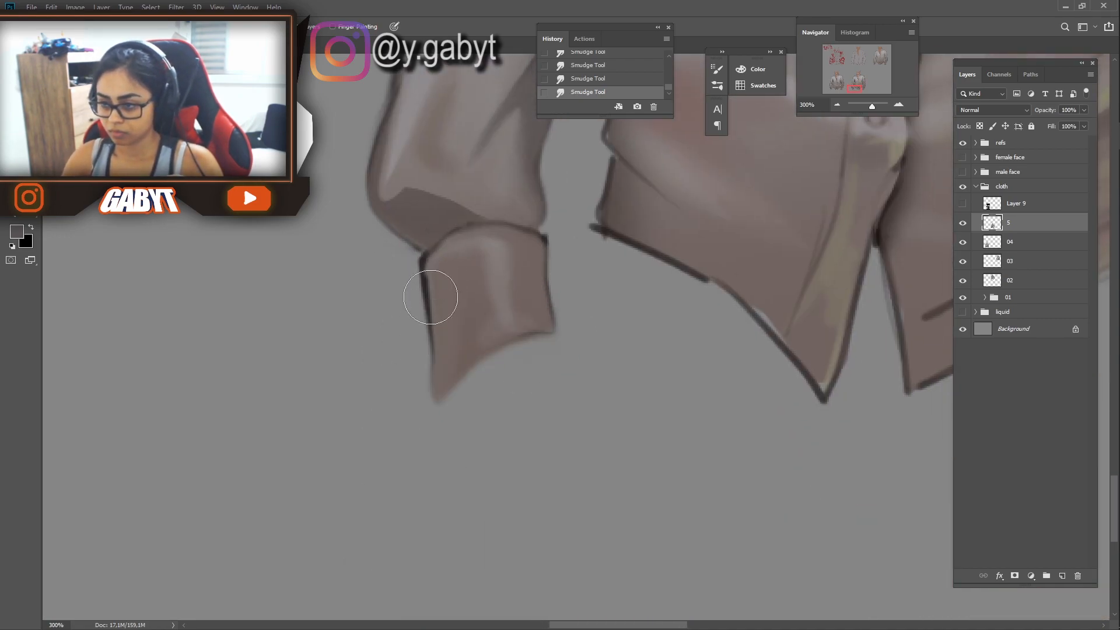
Smudge the outline and folds along the left side of the waist, undoing one stroke.
{"action": "scroll", "coordinate": [437, 288], "scroll_direction": "up", "scroll_amount": 6}
{"action": "scroll", "coordinate": [500, 325], "scroll_direction": "right", "scroll_amount": 1}
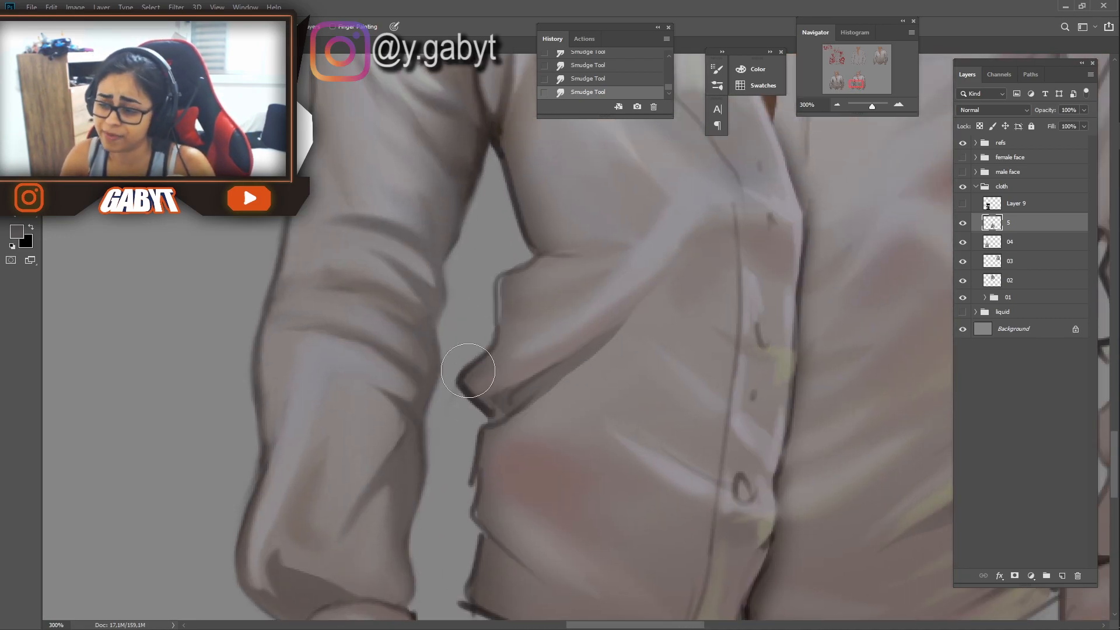
{"action": "scroll", "coordinate": [487, 300], "scroll_direction": "up", "scroll_amount": 3}
{"action": "scroll", "coordinate": [474, 307], "scroll_direction": "up", "scroll_amount": 2}
{"action": "left_click_drag", "start_coordinate": [516, 450], "coordinate": [527, 245]}
{"action": "mouse_move", "coordinate": [414, 338]}
{"action": "left_mouse_down"}
{"action": "mouse_move", "coordinate": [450, 280]}
{"action": "mouse_move", "coordinate": [481, 329]}
{"action": "left_mouse_up"}
{"action": "left_click_drag", "start_coordinate": [472, 270], "coordinate": [478, 360]}
{"action": "key", "text": "ctrl+z"}
{"action": "left_click_drag", "start_coordinate": [507, 431], "coordinate": [506, 341]}
Smudge the left hem outline and the lower placket and button lines into the fabric.
{"action": "mouse_move", "coordinate": [476, 374]}
{"action": "left_mouse_down"}
{"action": "mouse_move", "coordinate": [481, 422]}
{"action": "mouse_move", "coordinate": [676, 585]}
{"action": "mouse_move", "coordinate": [612, 480]}
{"action": "left_mouse_up"}
{"action": "mouse_move", "coordinate": [601, 411]}
{"action": "left_mouse_down"}
{"action": "mouse_move", "coordinate": [603, 356]}
{"action": "mouse_move", "coordinate": [652, 397]}
{"action": "mouse_move", "coordinate": [637, 330]}
{"action": "left_mouse_up"}
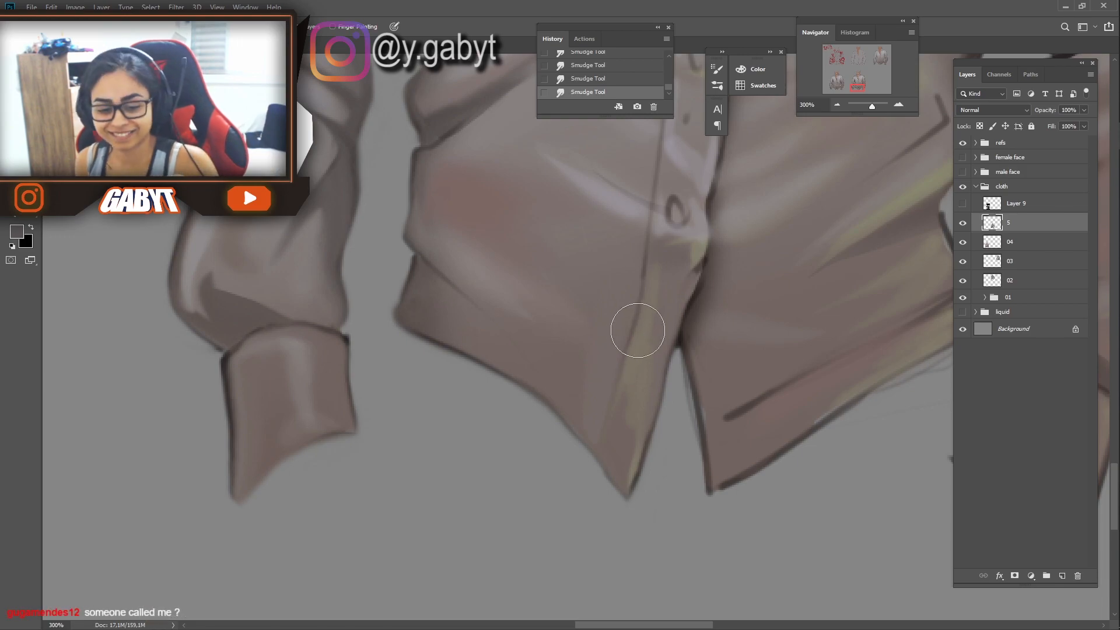
{"action": "mouse_move", "coordinate": [681, 286]}
{"action": "left_mouse_down"}
{"action": "mouse_move", "coordinate": [615, 368]}
{"action": "mouse_move", "coordinate": [612, 288]}
{"action": "left_mouse_up"}
{"action": "left_click_drag", "start_coordinate": [523, 233], "coordinate": [513, 342]}
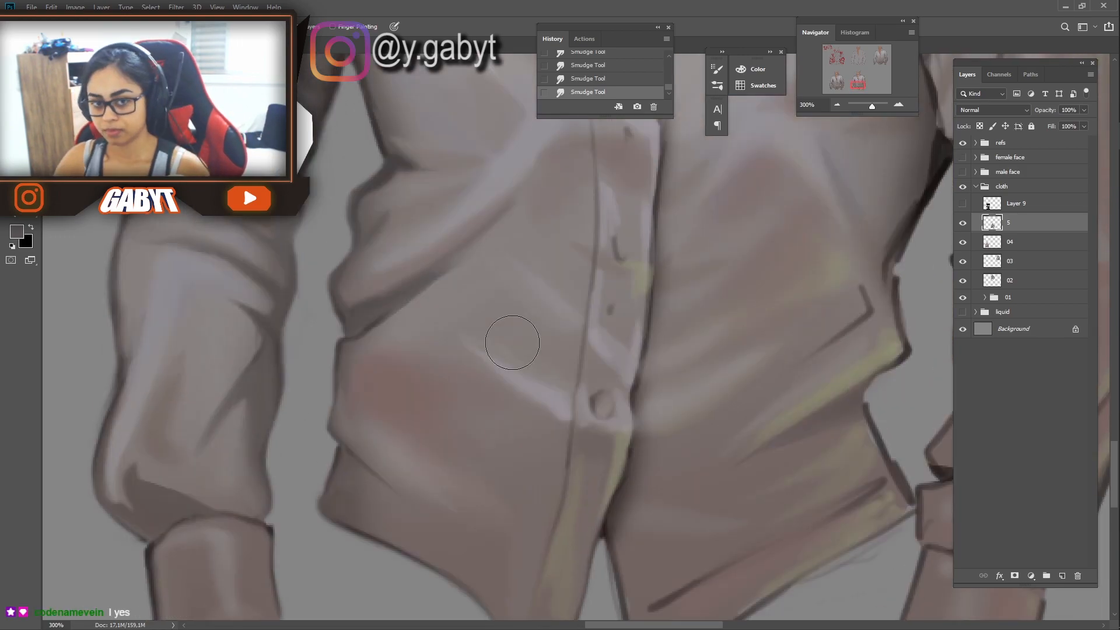
Smudge the lines around the button placket and the lower front opening into the fabric.
{"action": "left_click_drag", "start_coordinate": [602, 188], "coordinate": [516, 208]}
{"action": "left_click_drag", "start_coordinate": [518, 140], "coordinate": [517, 208]}
{"action": "left_click_drag", "start_coordinate": [577, 328], "coordinate": [517, 181]}
{"action": "left_click_drag", "start_coordinate": [755, 228], "coordinate": [652, 256]}
{"action": "left_click_drag", "start_coordinate": [527, 514], "coordinate": [814, 230]}
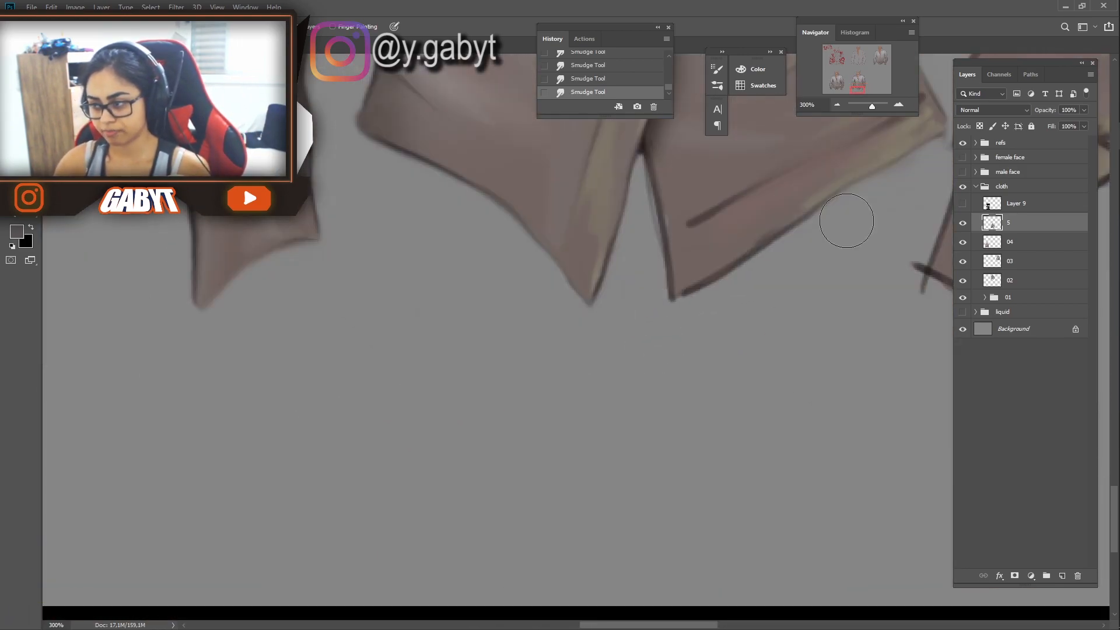
Smudge the right hem outline and the fold lines on the right side of the waist into soft shapes.
{"action": "left_click_drag", "start_coordinate": [662, 239], "coordinate": [540, 425]}
{"action": "left_click_drag", "start_coordinate": [829, 332], "coordinate": [655, 418]}
{"action": "mouse_move", "coordinate": [626, 193]}
{"action": "left_mouse_down"}
{"action": "mouse_move", "coordinate": [625, 287]}
{"action": "mouse_move", "coordinate": [719, 146]}
{"action": "left_mouse_up"}
{"action": "left_click_drag", "start_coordinate": [273, 134], "coordinate": [387, 265]}
{"action": "mouse_move", "coordinate": [923, 128]}
{"action": "left_mouse_down"}
{"action": "mouse_move", "coordinate": [813, 333]}
{"action": "mouse_move", "coordinate": [701, 469]}
{"action": "left_mouse_up"}
{"action": "left_click_drag", "start_coordinate": [687, 208], "coordinate": [671, 357]}
{"action": "left_click_drag", "start_coordinate": [626, 329], "coordinate": [655, 300]}
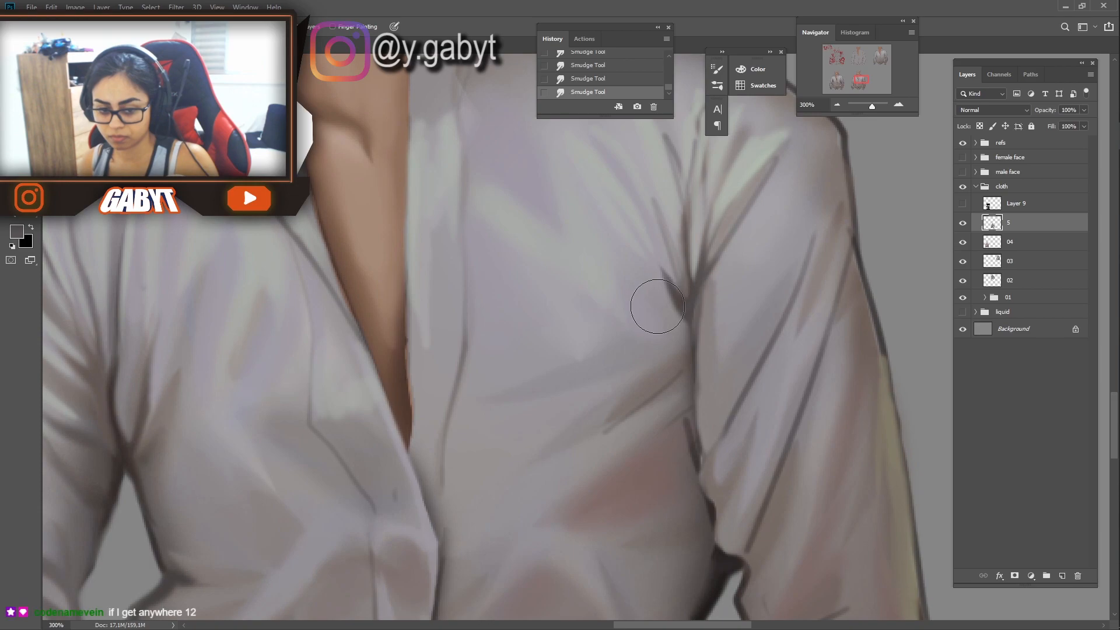
Smudge the creases on the right chest and armpit and the lines under the right collar, undoing unwanted strokes.
{"action": "left_click_drag", "start_coordinate": [426, 410], "coordinate": [542, 512]}
{"action": "key", "text": "ctrl+z"}
{"action": "key", "text": "ctrl+z"}
{"action": "mouse_move", "coordinate": [590, 336]}
{"action": "left_mouse_down"}
{"action": "mouse_move", "coordinate": [484, 350]}
{"action": "mouse_move", "coordinate": [432, 545]}
{"action": "left_mouse_up"}
{"action": "mouse_move", "coordinate": [460, 271]}
{"action": "left_mouse_down"}
{"action": "mouse_move", "coordinate": [485, 318]}
{"action": "mouse_move", "coordinate": [460, 280]}
{"action": "left_mouse_up"}
{"action": "left_click_drag", "start_coordinate": [504, 296], "coordinate": [440, 329]}
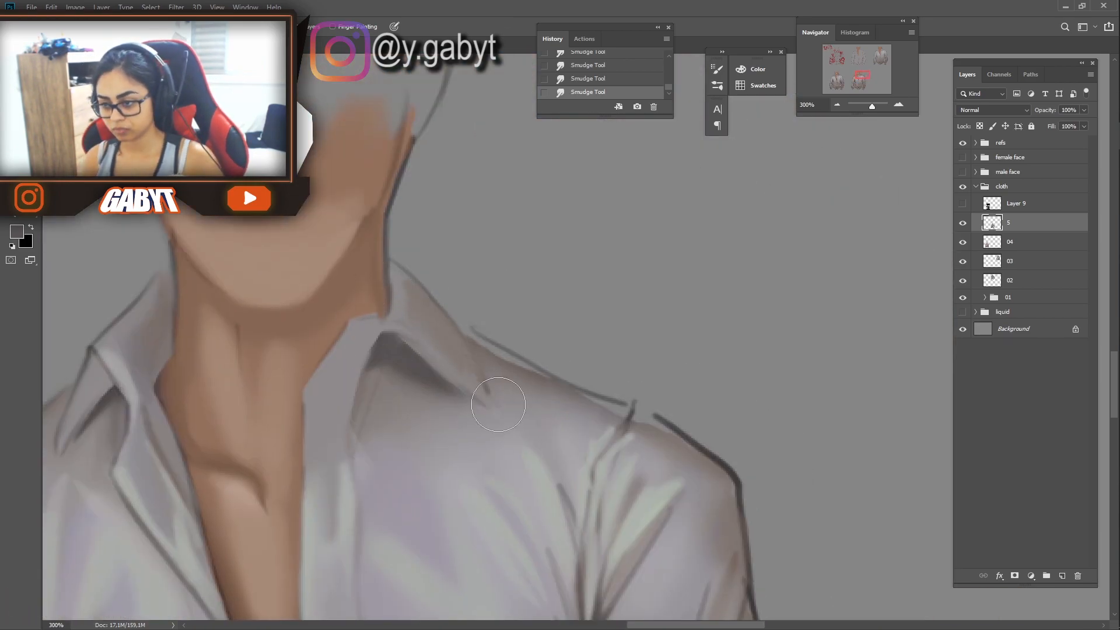
{"action": "key", "text": "ctrl+z"}
Smudge the right shoulder outline, the sleeve seam and the collar tip into soft edges, undoing two strokes.
{"action": "mouse_move", "coordinate": [614, 416]}
{"action": "left_mouse_down"}
{"action": "mouse_move", "coordinate": [647, 420]}
{"action": "mouse_move", "coordinate": [750, 584]}
{"action": "left_mouse_up"}
{"action": "mouse_move", "coordinate": [761, 584]}
{"action": "left_mouse_down"}
{"action": "mouse_move", "coordinate": [648, 328]}
{"action": "mouse_move", "coordinate": [691, 245]}
{"action": "left_mouse_up"}
{"action": "mouse_move", "coordinate": [545, 475]}
{"action": "left_mouse_down"}
{"action": "mouse_move", "coordinate": [516, 438]}
{"action": "mouse_move", "coordinate": [522, 452]}
{"action": "left_mouse_up"}
{"action": "key", "text": "ctrl+z"}
{"action": "mouse_move", "coordinate": [694, 321]}
{"action": "left_mouse_down"}
{"action": "mouse_move", "coordinate": [585, 351]}
{"action": "mouse_move", "coordinate": [608, 435]}
{"action": "left_mouse_up"}
{"action": "left_click_drag", "start_coordinate": [585, 351], "coordinate": [615, 194]}
{"action": "key", "text": "alt+Tab"}
{"action": "key", "text": "alt+Tab"}
{"action": "left_click_drag", "start_coordinate": [454, 194], "coordinate": [517, 287]}
{"action": "key", "text": "ctrl+z"}
{"action": "left_click_drag", "start_coordinate": [518, 346], "coordinate": [560, 399]}
{"action": "mouse_move", "coordinate": [572, 460]}
{"action": "left_mouse_down"}
{"action": "mouse_move", "coordinate": [552, 450]}
{"action": "mouse_move", "coordinate": [699, 268]}
{"action": "left_mouse_up"}
Examine the smudged shirt from the left cuff and hem up to the shoulders and down the right sleeve.
{"action": "left_click_drag", "start_coordinate": [663, 218], "coordinate": [629, 233]}
{"action": "left_click_drag", "start_coordinate": [873, 106], "coordinate": [868, 108]}
{"action": "left_click_drag", "start_coordinate": [623, 403], "coordinate": [575, 35]}
{"action": "key", "text": "ctrl+plus"}
{"action": "left_click_drag", "start_coordinate": [373, 402], "coordinate": [547, 222]}
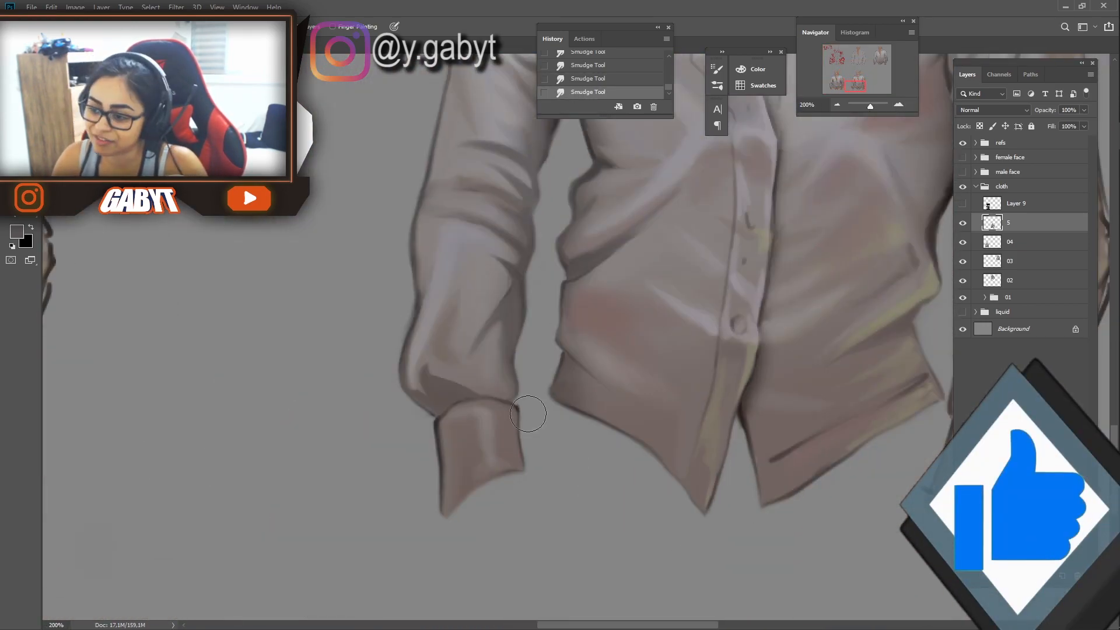
{"action": "left_click_drag", "start_coordinate": [751, 473], "coordinate": [457, 525]}
{"action": "left_click_drag", "start_coordinate": [525, 64], "coordinate": [555, 466]}
{"action": "left_click_drag", "start_coordinate": [577, 337], "coordinate": [430, 350]}
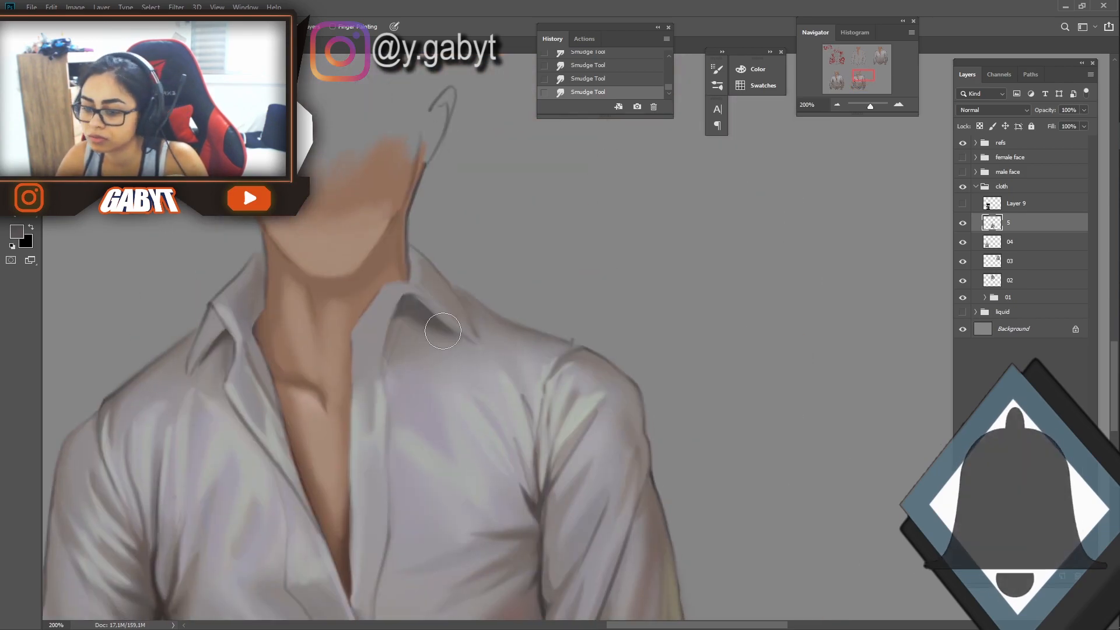
{"action": "left_click_drag", "start_coordinate": [514, 525], "coordinate": [467, 216]}
{"action": "left_click_drag", "start_coordinate": [531, 385], "coordinate": [554, 387]}
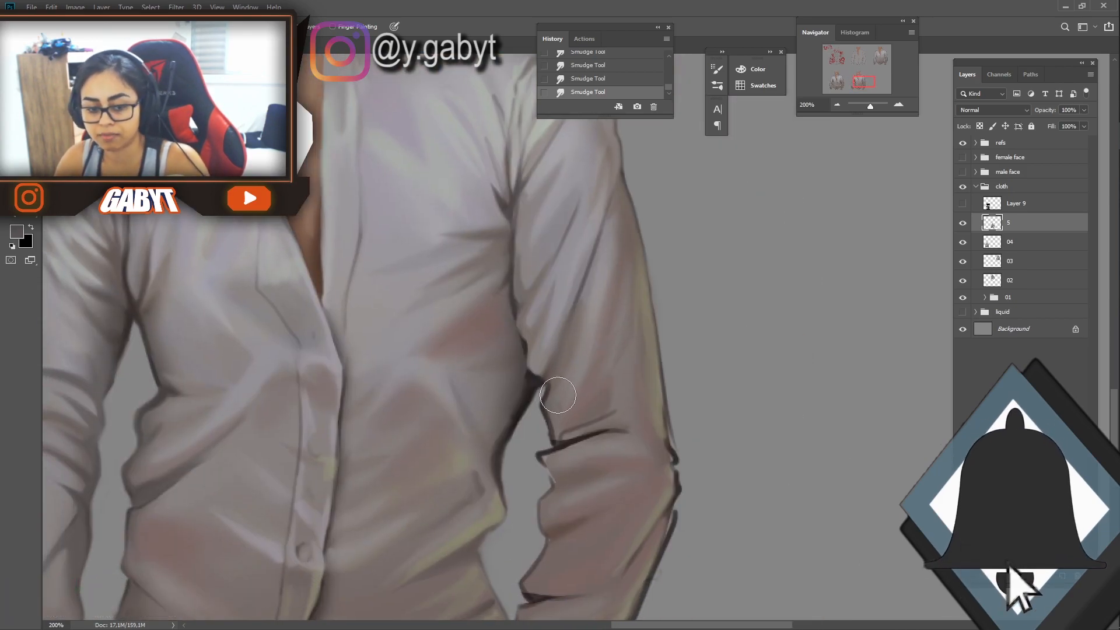
{"action": "left_click_drag", "start_coordinate": [601, 429], "coordinate": [682, 388]}
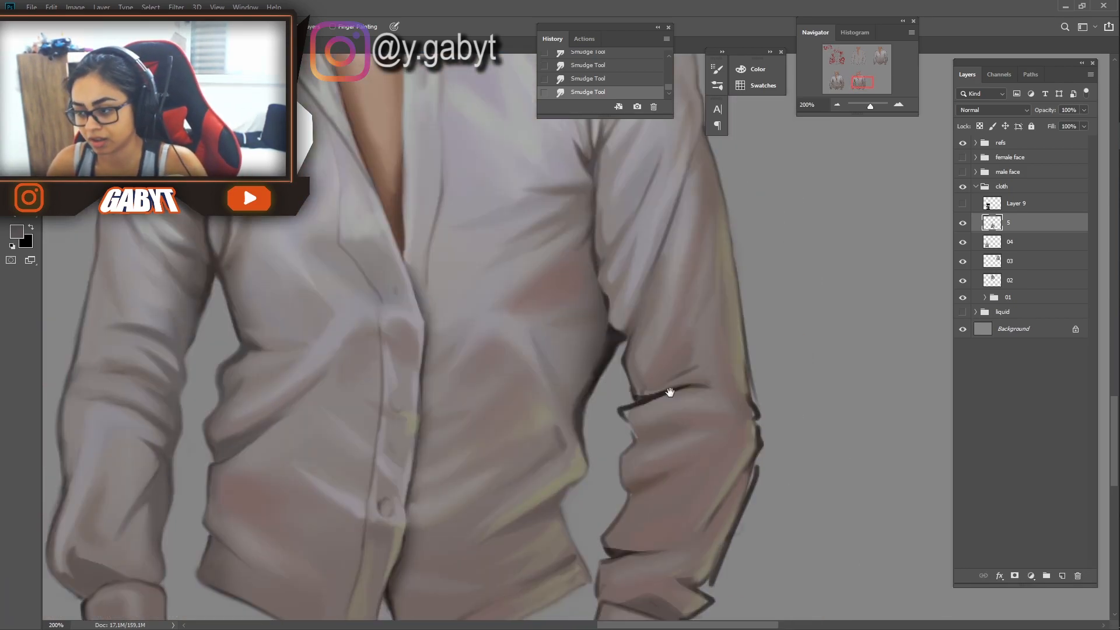
Touch up the right elbow crease with a sampled fabric color and smudge the elbow and forearm outlines.
{"action": "key", "text": "b"}
{"action": "left_click", "coordinate": [657, 383], "text": "alt"}
{"action": "mouse_move", "coordinate": [671, 315]}
{"action": "left_mouse_down"}
{"action": "mouse_move", "coordinate": [659, 364]}
{"action": "mouse_move", "coordinate": [693, 341]}
{"action": "left_mouse_up"}
{"action": "key", "text": "r"}
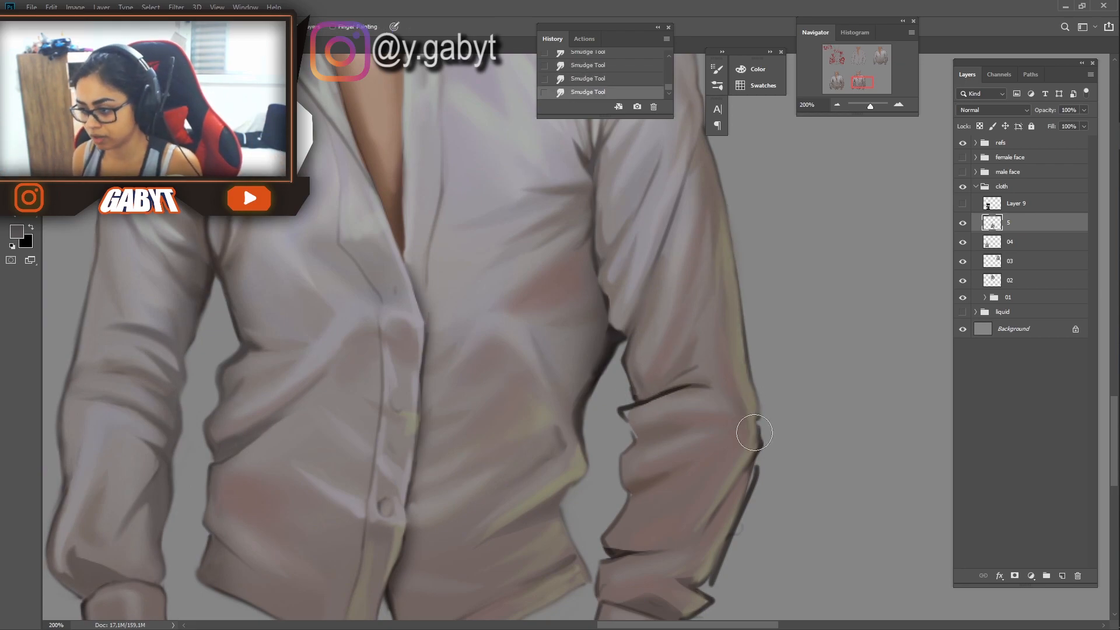
{"action": "mouse_move", "coordinate": [661, 514]}
{"action": "left_mouse_down"}
{"action": "mouse_move", "coordinate": [794, 418]}
{"action": "mouse_move", "coordinate": [663, 491]}
{"action": "left_mouse_up"}
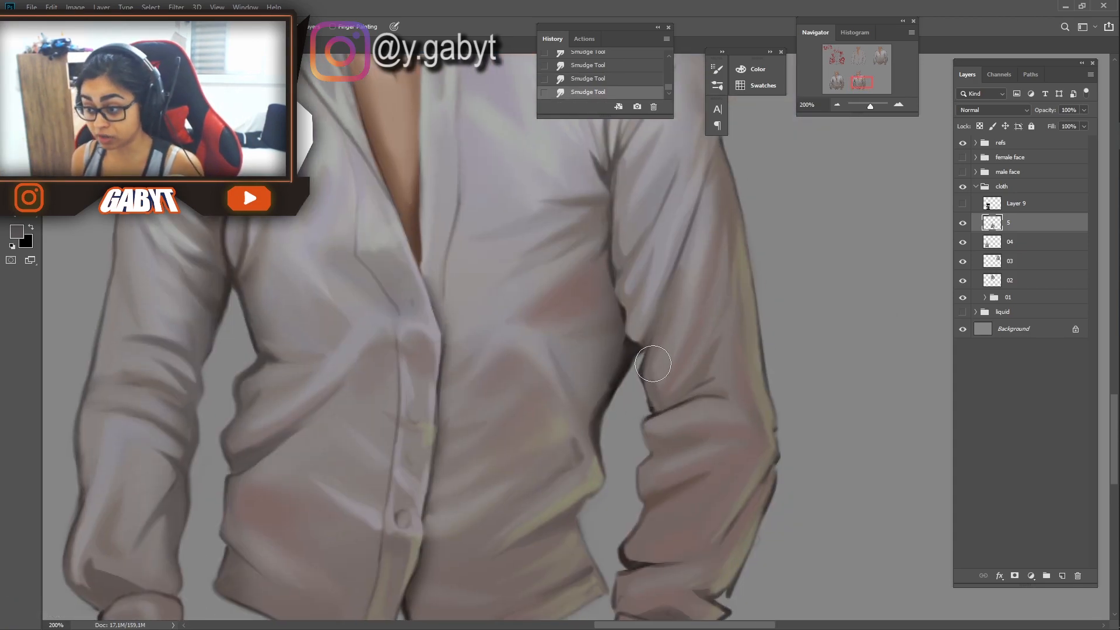
Smudge the inner edge of the right sleeve below the armpit, undoing unwanted strokes.
{"action": "left_click_drag", "start_coordinate": [639, 354], "coordinate": [709, 364]}
{"action": "key", "text": "ctrl+z"}
{"action": "left_click_drag", "start_coordinate": [759, 230], "coordinate": [733, 321]}
{"action": "left_click_drag", "start_coordinate": [732, 321], "coordinate": [792, 226]}
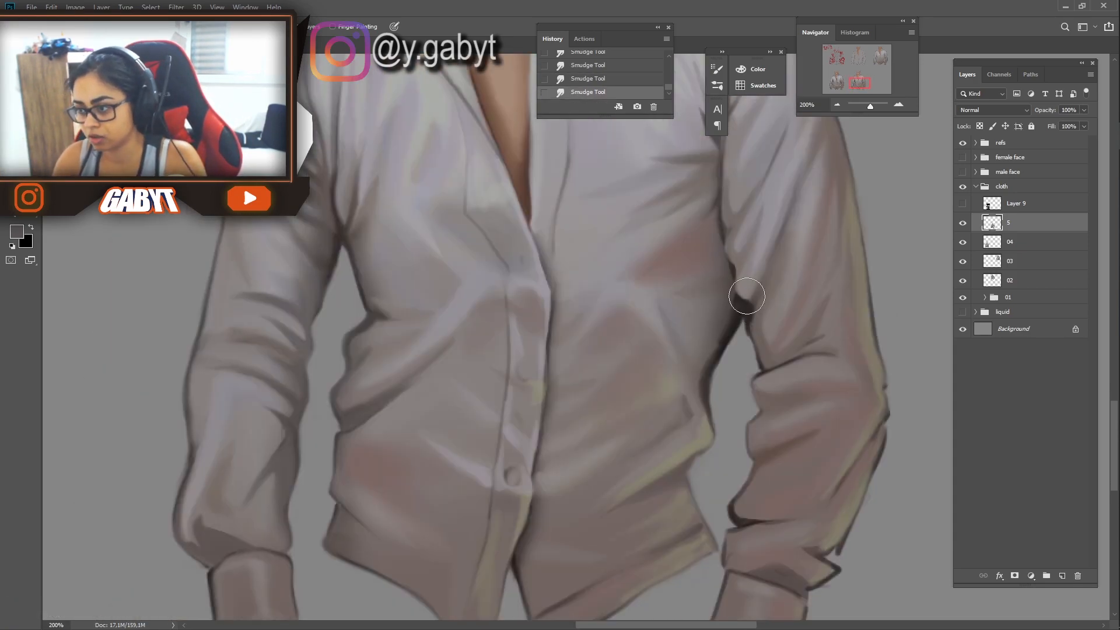
{"action": "left_click_drag", "start_coordinate": [828, 342], "coordinate": [733, 230]}
{"action": "key", "text": "ctrl+z"}
Brush over the dark corner under the right armpit and smudge it into the sleeve and torso.
{"action": "key", "text": "b"}
{"action": "mouse_move", "coordinate": [663, 233]}
{"action": "left_mouse_down"}
{"action": "mouse_move", "coordinate": [634, 322]}
{"action": "mouse_move", "coordinate": [650, 260]}
{"action": "left_mouse_up"}
{"action": "key", "text": "r"}
{"action": "key", "text": "ctrl+z"}
{"action": "left_click_drag", "start_coordinate": [621, 399], "coordinate": [646, 318]}
{"action": "left_click_drag", "start_coordinate": [645, 319], "coordinate": [607, 429]}
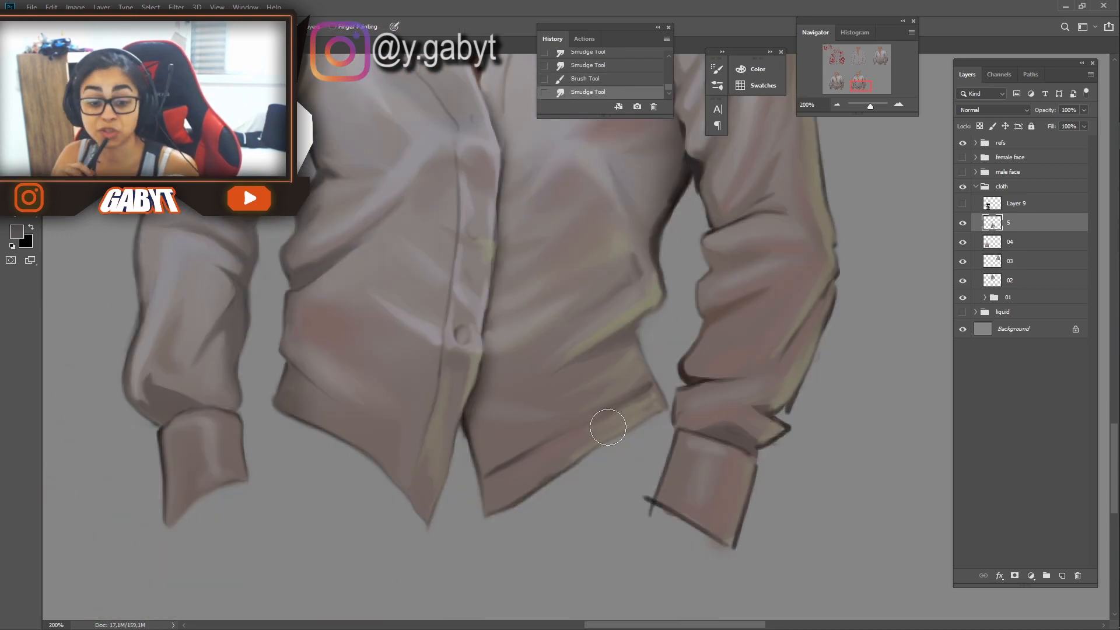
Smudge the fold lines at the right waist and hem, undoing the last stroke.
{"action": "left_click_drag", "start_coordinate": [734, 211], "coordinate": [686, 316]}
{"action": "left_click_drag", "start_coordinate": [603, 335], "coordinate": [621, 304]}
{"action": "left_click_drag", "start_coordinate": [610, 328], "coordinate": [617, 306]}
{"action": "left_click_drag", "start_coordinate": [558, 510], "coordinate": [605, 369]}
{"action": "mouse_move", "coordinate": [304, 268]}
{"action": "left_mouse_down"}
{"action": "mouse_move", "coordinate": [296, 300]}
{"action": "mouse_move", "coordinate": [415, 380]}
{"action": "mouse_move", "coordinate": [419, 406]}
{"action": "left_mouse_up"}
{"action": "key", "text": "ctrl+z"}
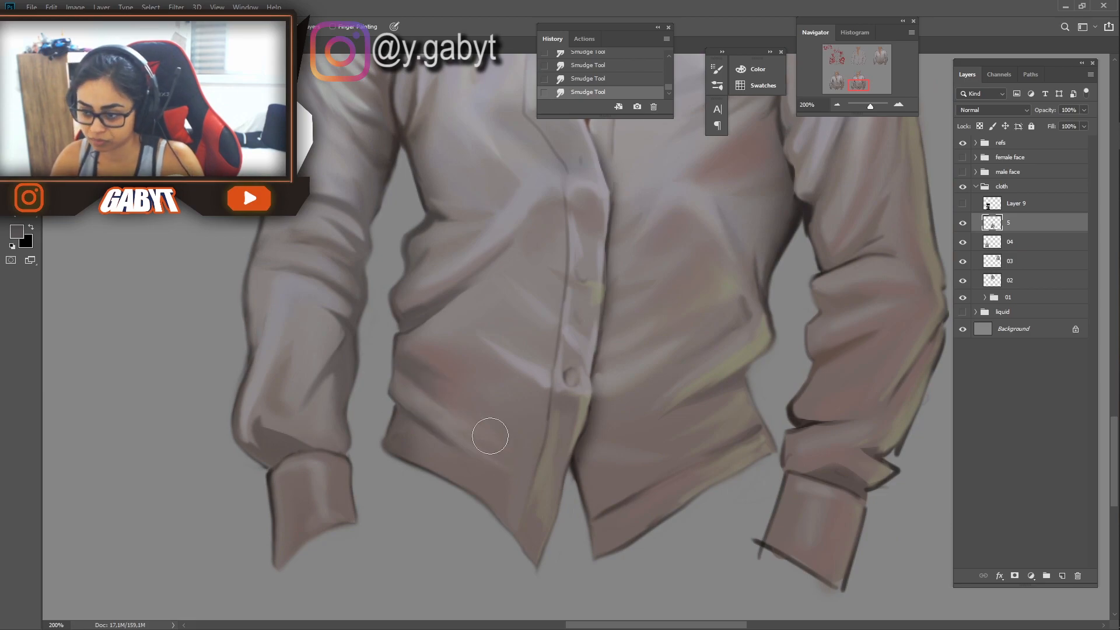
Smudge the right cuff outline and the lower sleeve folds above it into clean, soft edges.
{"action": "left_click_drag", "start_coordinate": [831, 314], "coordinate": [692, 372]}
{"action": "key", "text": "b"}
{"action": "mouse_move", "coordinate": [657, 422]}
{"action": "left_mouse_down"}
{"action": "mouse_move", "coordinate": [641, 449]}
{"action": "mouse_move", "coordinate": [627, 357]}
{"action": "left_mouse_up"}
{"action": "key", "text": "r"}
{"action": "mouse_move", "coordinate": [755, 467]}
{"action": "left_mouse_down"}
{"action": "mouse_move", "coordinate": [749, 484]}
{"action": "mouse_move", "coordinate": [727, 486]}
{"action": "left_mouse_up"}
{"action": "mouse_move", "coordinate": [736, 491]}
{"action": "left_mouse_down"}
{"action": "mouse_move", "coordinate": [720, 504]}
{"action": "mouse_move", "coordinate": [659, 494]}
{"action": "left_mouse_up"}
{"action": "left_click_drag", "start_coordinate": [710, 534], "coordinate": [692, 607]}
{"action": "mouse_move", "coordinate": [597, 561]}
{"action": "left_mouse_down"}
{"action": "mouse_move", "coordinate": [642, 470]}
{"action": "mouse_move", "coordinate": [612, 505]}
{"action": "left_mouse_up"}
{"action": "left_click_drag", "start_coordinate": [634, 466], "coordinate": [643, 513]}
{"action": "mouse_move", "coordinate": [669, 465]}
{"action": "left_mouse_down"}
{"action": "mouse_move", "coordinate": [655, 433]}
{"action": "mouse_move", "coordinate": [623, 454]}
{"action": "left_mouse_up"}
Touch up the lower end of the right sleeve with a sampled fabric color.
{"action": "key", "text": "b"}
{"action": "left_click_drag", "start_coordinate": [671, 406], "coordinate": [736, 368]}
{"action": "left_click", "coordinate": [737, 372], "text": "alt"}
{"action": "left_click_drag", "start_coordinate": [870, 106], "coordinate": [868, 106]}
Choose a muted red and brush subtle reddish tints onto the right shoulder, sleeve folds, collar and chest.
{"action": "left_click", "coordinate": [17, 232]}
{"action": "left_click", "coordinate": [597, 258]}
{"action": "left_click", "coordinate": [780, 227]}
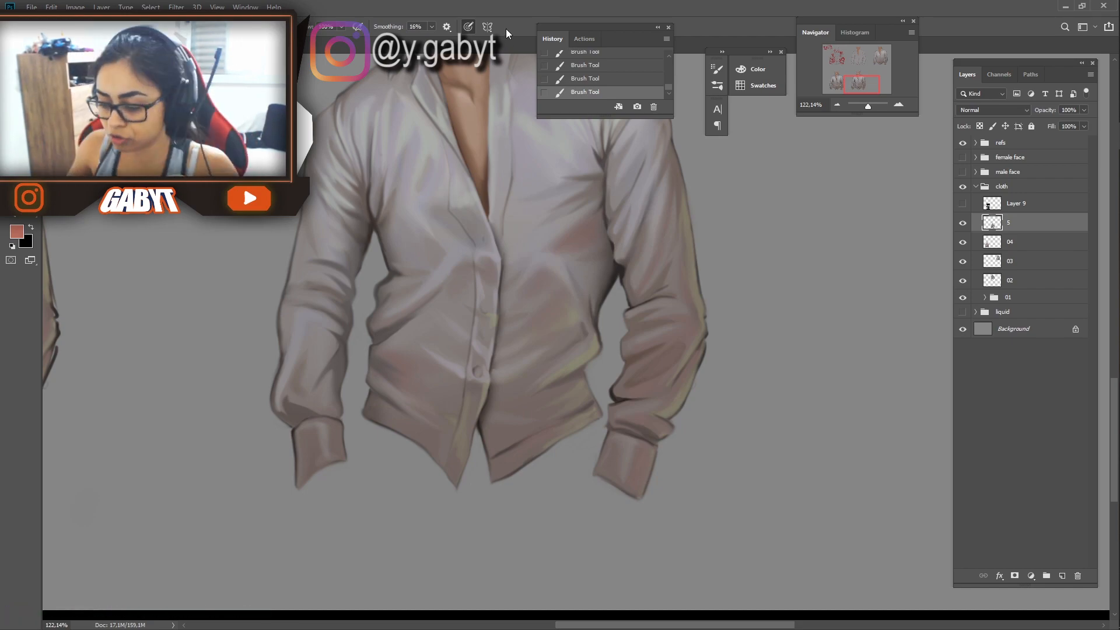
{"action": "left_click_drag", "start_coordinate": [367, 275], "coordinate": [382, 420]}
{"action": "left_click", "coordinate": [898, 104]}
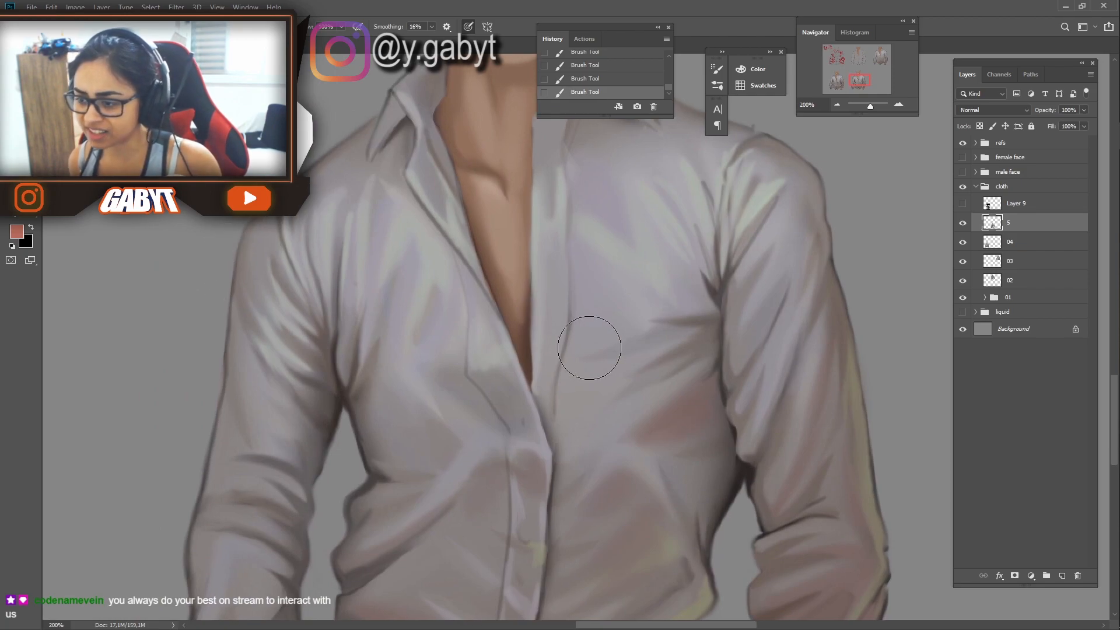
{"action": "left_click", "coordinate": [898, 104]}
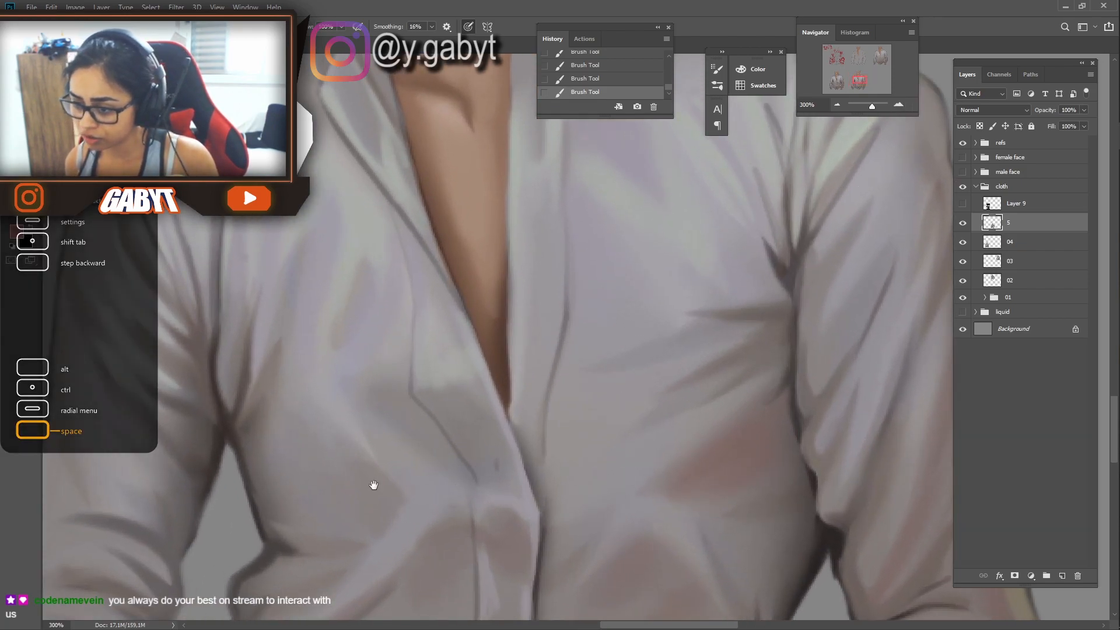
{"action": "mouse_move", "coordinate": [530, 231]}
{"action": "left_mouse_down"}
{"action": "mouse_move", "coordinate": [578, 303]}
{"action": "mouse_move", "coordinate": [543, 243]}
{"action": "mouse_move", "coordinate": [560, 257]}
{"action": "left_mouse_up"}
{"action": "left_click_drag", "start_coordinate": [873, 106], "coordinate": [872, 106]}
{"action": "left_click_drag", "start_coordinate": [649, 216], "coordinate": [407, 555]}
{"action": "left_click_drag", "start_coordinate": [703, 255], "coordinate": [801, 273]}
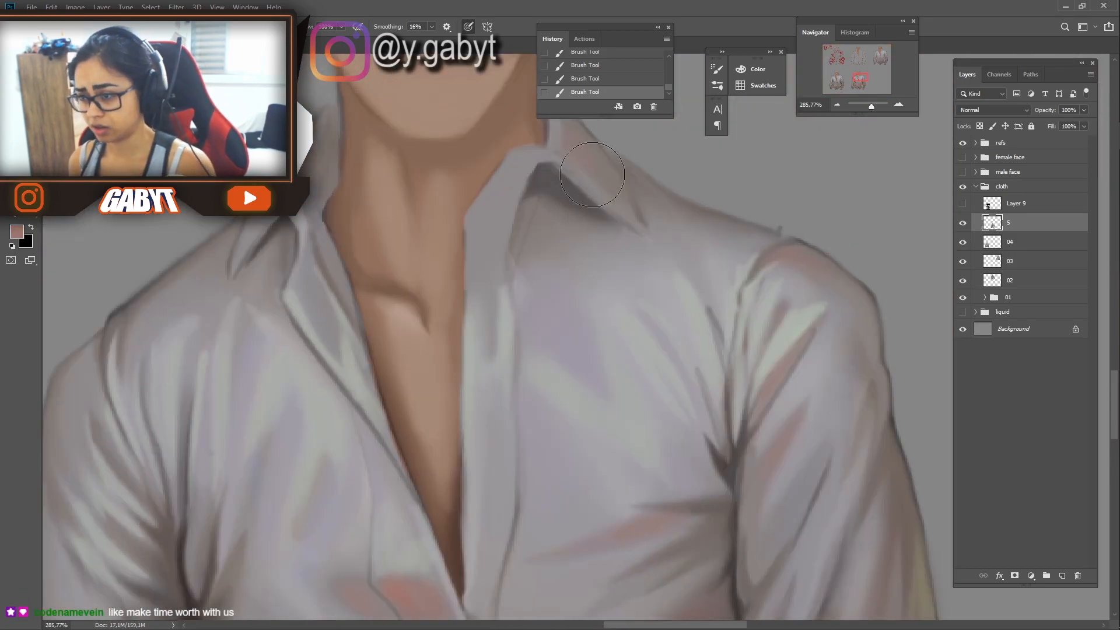
Brush the same reddish tint onto the left collar, upper sleeve folds and left side of the chest.
{"action": "left_click_drag", "start_coordinate": [301, 158], "coordinate": [529, 156]}
{"action": "left_click_drag", "start_coordinate": [440, 498], "coordinate": [480, 190]}
{"action": "left_click_drag", "start_coordinate": [376, 198], "coordinate": [448, 259]}
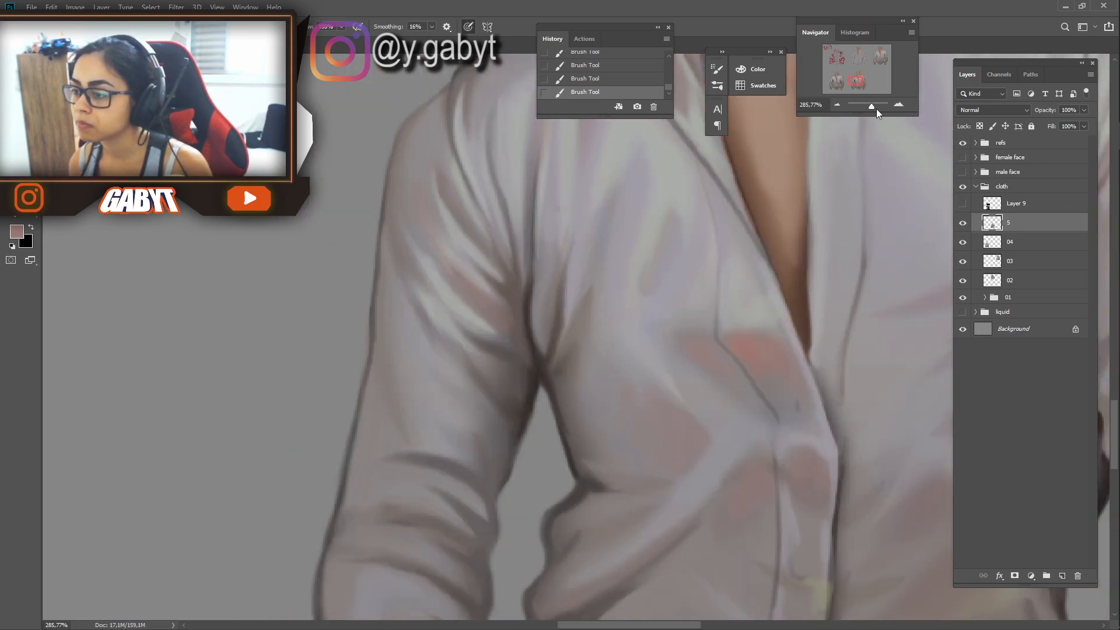
{"action": "left_click_drag", "start_coordinate": [872, 107], "coordinate": [869, 108]}
{"action": "left_click_drag", "start_coordinate": [679, 85], "coordinate": [447, 143]}
{"action": "left_click_drag", "start_coordinate": [557, 420], "coordinate": [594, 304]}
Sample light fabric tones and refine the collar edges with a much smaller brush.
{"action": "left_click", "coordinate": [594, 303], "text": "alt"}
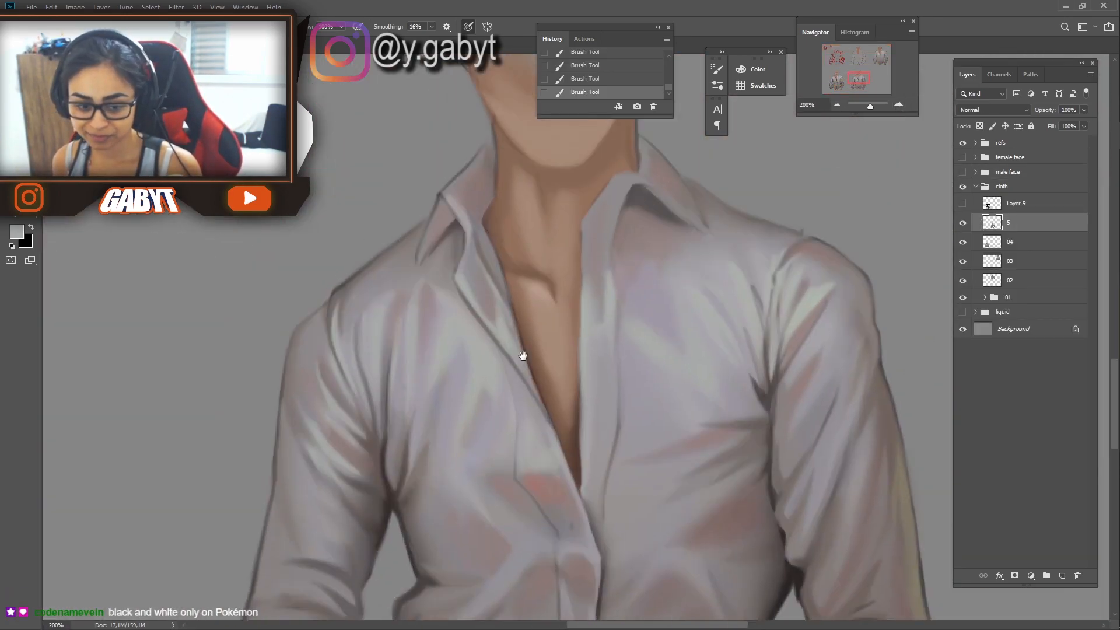
{"action": "left_click_drag", "start_coordinate": [523, 356], "coordinate": [467, 392]}
{"action": "key", "text": "ctrl+plus"}
{"action": "left_click_drag", "start_coordinate": [467, 145], "coordinate": [584, 409]}
{"action": "left_click", "coordinate": [542, 212], "text": "alt"}
{"action": "key", "text": "bracketleft"}
{"action": "key", "text": "bracketleft"}
{"action": "key", "text": "bracketleft"}
{"action": "key", "text": "bracketleft"}
{"action": "key", "text": "bracketleft"}
{"action": "key", "text": "bracketleft"}
{"action": "left_click_drag", "start_coordinate": [614, 269], "coordinate": [632, 273]}
{"action": "left_click_drag", "start_coordinate": [523, 272], "coordinate": [540, 270]}
{"action": "left_click_drag", "start_coordinate": [556, 271], "coordinate": [600, 291]}
Compare the shirt with and without the last collar stroke.
{"action": "scroll", "coordinate": [577, 327], "scroll_direction": "down", "scroll_amount": 10}
{"action": "scroll", "coordinate": [591, 382], "scroll_direction": "up", "scroll_amount": 6}
{"action": "left_click", "coordinate": [610, 243], "text": "alt"}
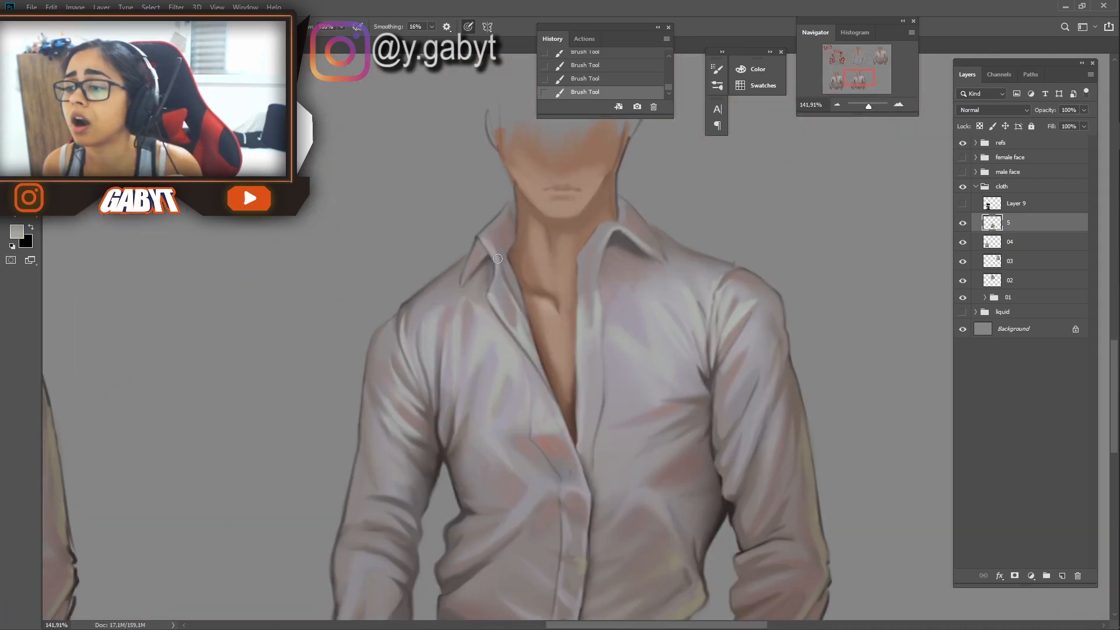
{"action": "key", "text": "ctrl+z"}
{"action": "left_click_drag", "start_coordinate": [869, 108], "coordinate": [869, 106]}
{"action": "key", "text": "ctrl+shift+z"}
{"action": "left_click_drag", "start_coordinate": [780, 268], "coordinate": [698, 60]}
{"action": "left_click", "coordinate": [491, 409], "text": "alt"}
{"action": "key", "text": "bracketright"}
{"action": "key", "text": "ctrl+z"}
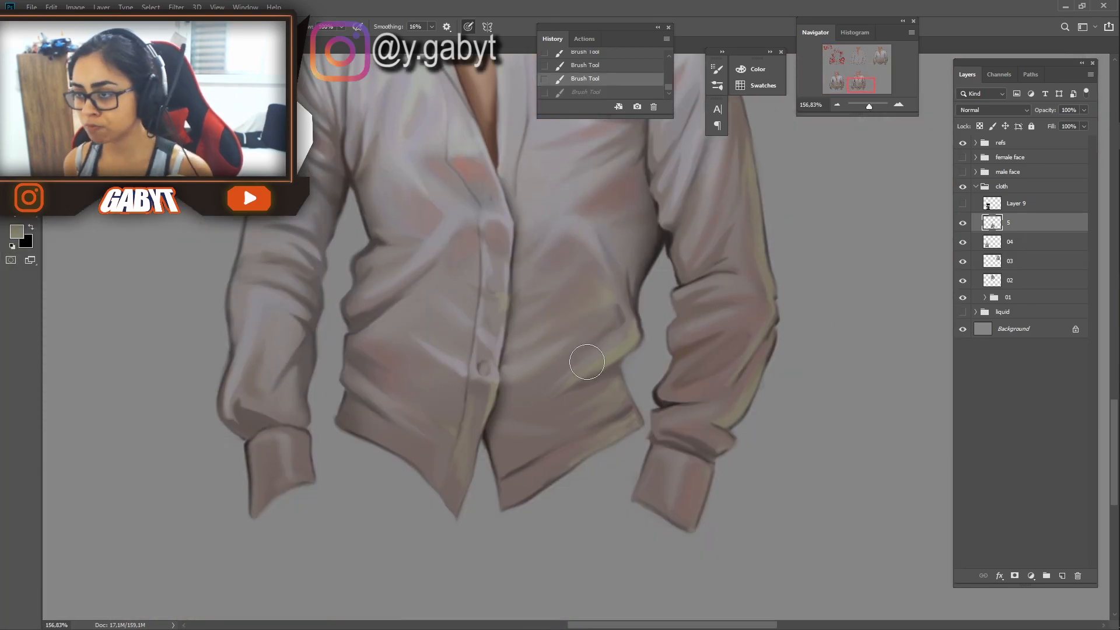
Sample a reddish tone from the shirt and brush it onto the left forearm and cuff.
{"action": "left_click_drag", "start_coordinate": [292, 333], "coordinate": [415, 434]}
{"action": "left_click", "coordinate": [480, 314], "text": "alt"}
{"action": "key", "text": "ctrl+z"}
{"action": "mouse_move", "coordinate": [425, 314]}
{"action": "left_mouse_down"}
{"action": "mouse_move", "coordinate": [443, 323]}
{"action": "mouse_move", "coordinate": [435, 362]}
{"action": "left_mouse_up"}
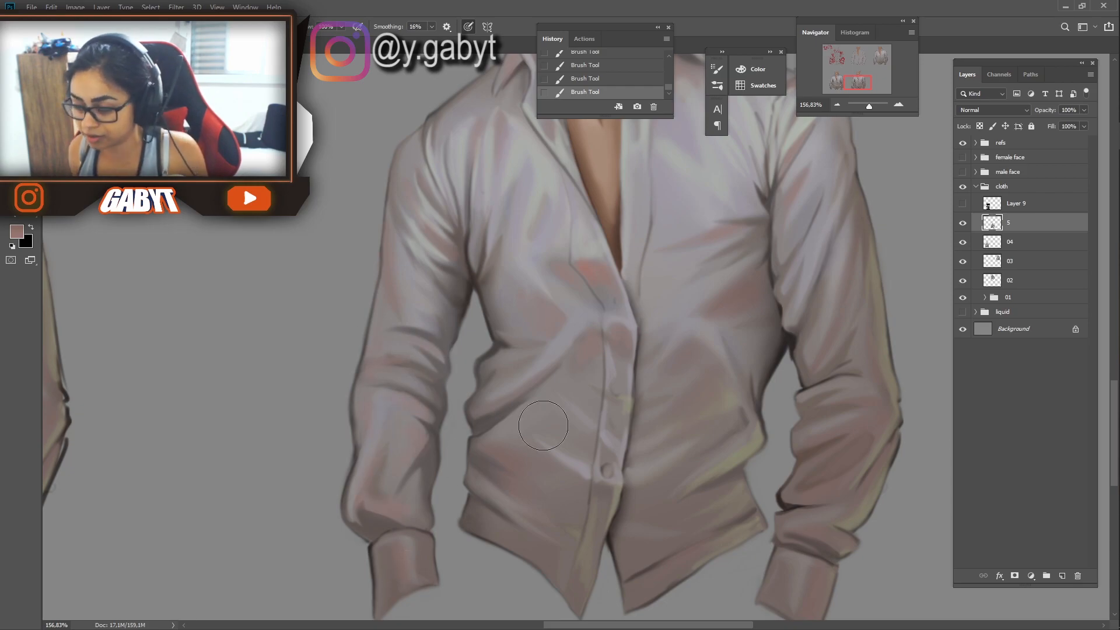
Undo the last stroke and paint light gray highlights along the left elbow folds.
{"action": "left_click_drag", "start_coordinate": [469, 461], "coordinate": [482, 492]}
{"action": "key", "text": "ctrl+z"}
{"action": "left_click", "coordinate": [403, 451], "text": "alt"}
{"action": "left_click_drag", "start_coordinate": [382, 404], "coordinate": [425, 397]}
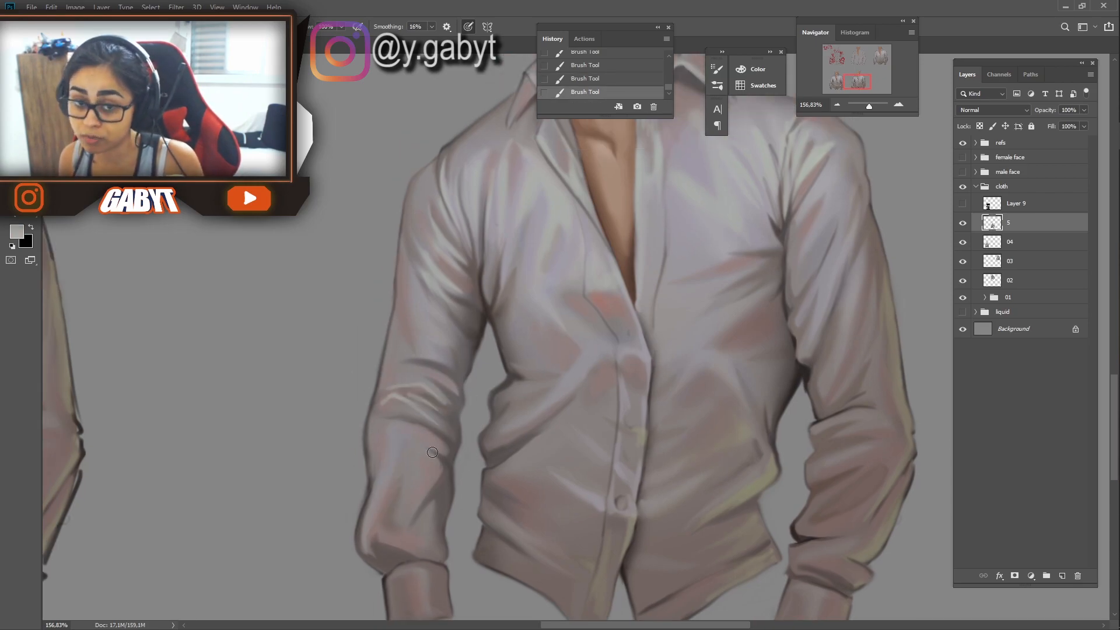
Erase the stray marks around the figure's outline.
{"action": "left_click_drag", "start_coordinate": [870, 106], "coordinate": [868, 107]}
{"action": "mouse_move", "coordinate": [724, 309]}
{"action": "left_mouse_down"}
{"action": "mouse_move", "coordinate": [678, 297]}
{"action": "mouse_move", "coordinate": [636, 186]}
{"action": "left_mouse_up"}
{"action": "key", "text": "e"}
{"action": "left_click_drag", "start_coordinate": [867, 106], "coordinate": [867, 106]}
{"action": "left_click_drag", "start_coordinate": [747, 338], "coordinate": [633, 186]}
{"action": "left_click_drag", "start_coordinate": [584, 514], "coordinate": [640, 362]}
{"action": "mouse_move", "coordinate": [551, 461]}
{"action": "left_mouse_down"}
{"action": "mouse_move", "coordinate": [608, 493]}
{"action": "mouse_move", "coordinate": [593, 494]}
{"action": "left_mouse_up"}
Sample a dark fabric tone and paint the buttons along the shirt's placket with a small brush.
{"action": "key", "text": "b"}
{"action": "left_click", "coordinate": [588, 500], "text": "alt"}
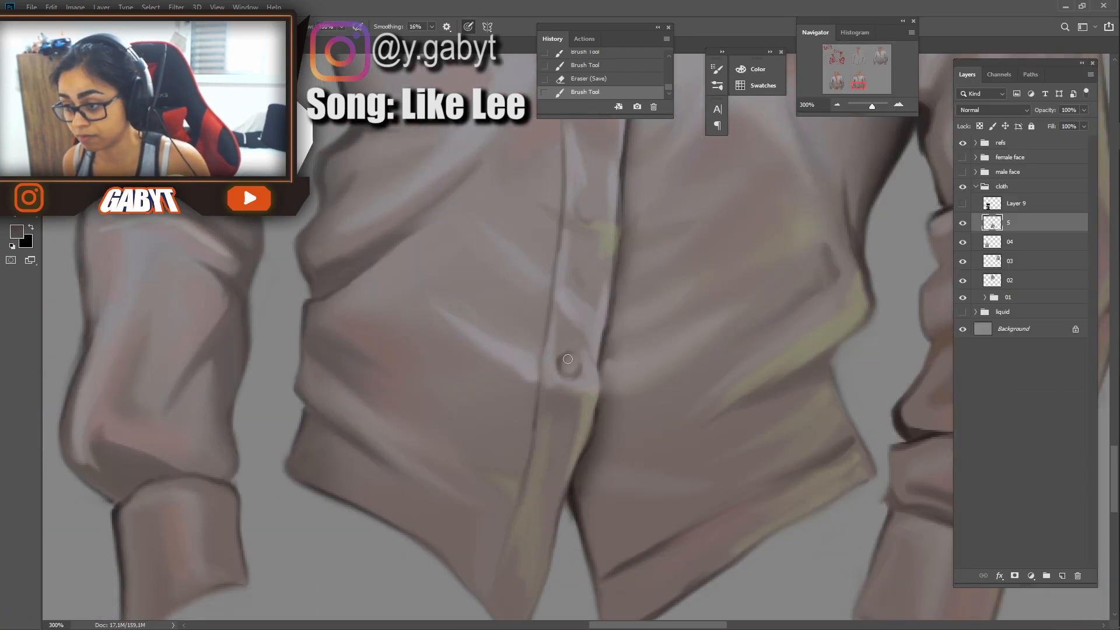
{"action": "left_click_drag", "start_coordinate": [590, 268], "coordinate": [587, 360]}
{"action": "left_click_drag", "start_coordinate": [576, 307], "coordinate": [590, 309]}
{"action": "scroll", "coordinate": [585, 302], "scroll_direction": "up", "scroll_amount": 5}
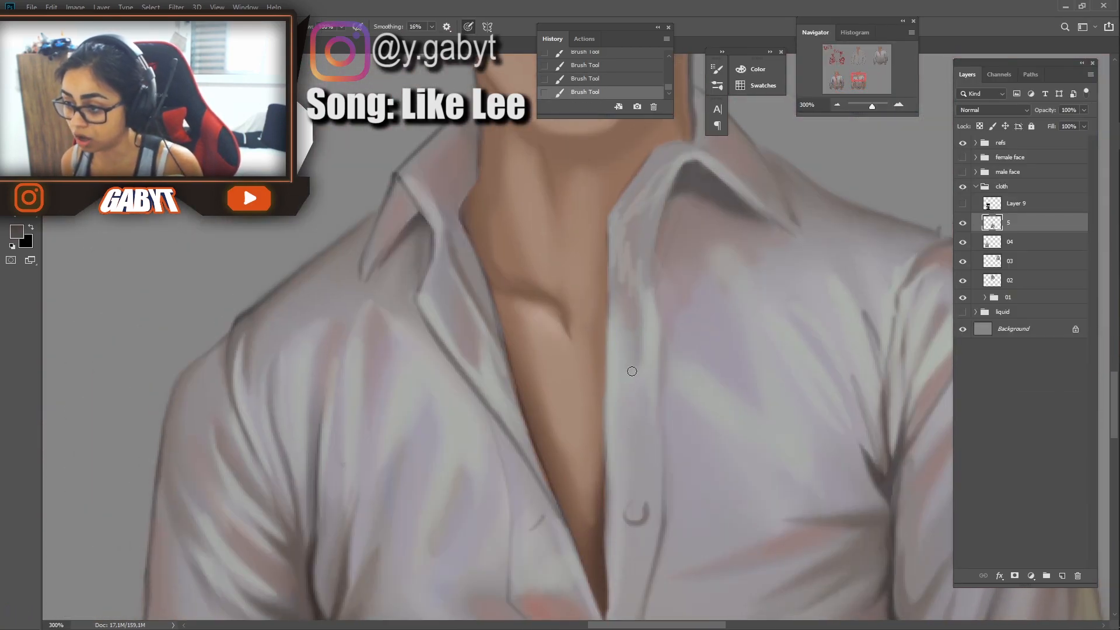
Flip the canvas horizontally and examine the mirrored shirt for mistakes.
{"action": "left_click_drag", "start_coordinate": [872, 105], "coordinate": [864, 105]}
{"action": "key", "text": "ctrl"}
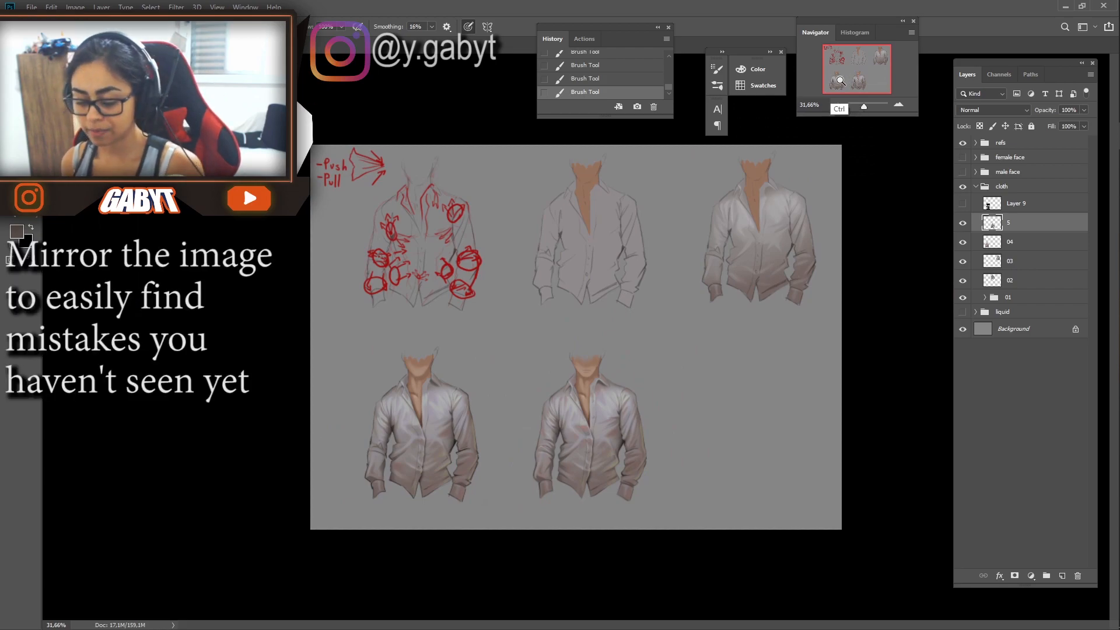
{"action": "key", "text": "h"}
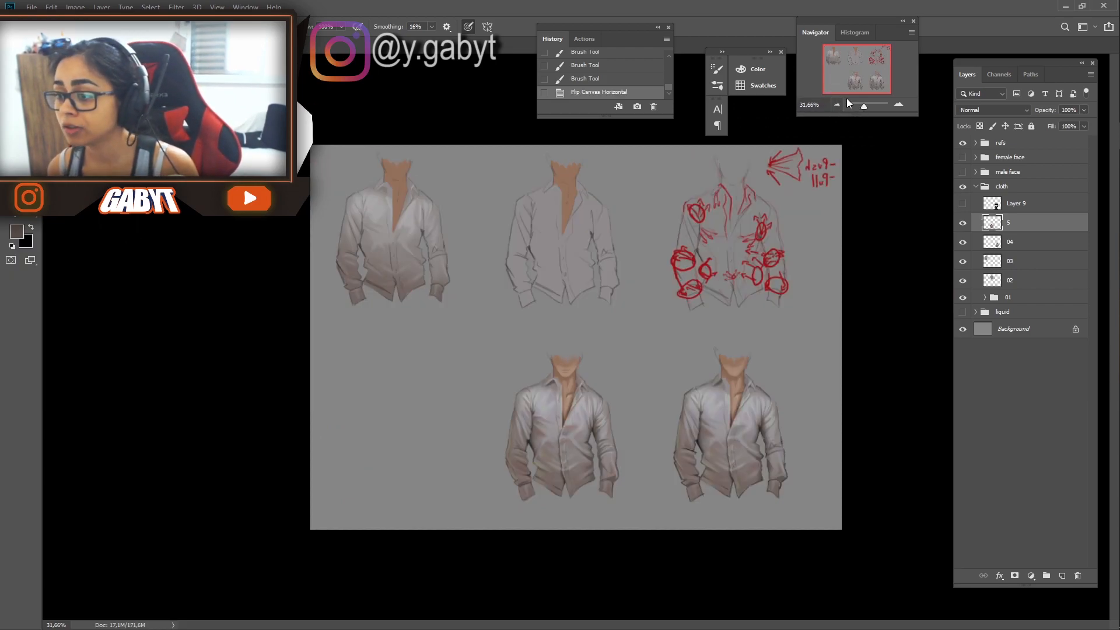
{"action": "left_click", "coordinate": [895, 105]}
{"action": "left_click", "coordinate": [898, 105]}
{"action": "left_click", "coordinate": [898, 104]}
{"action": "left_click", "coordinate": [898, 104]}
{"action": "left_click_drag", "start_coordinate": [556, 395], "coordinate": [778, 387]}
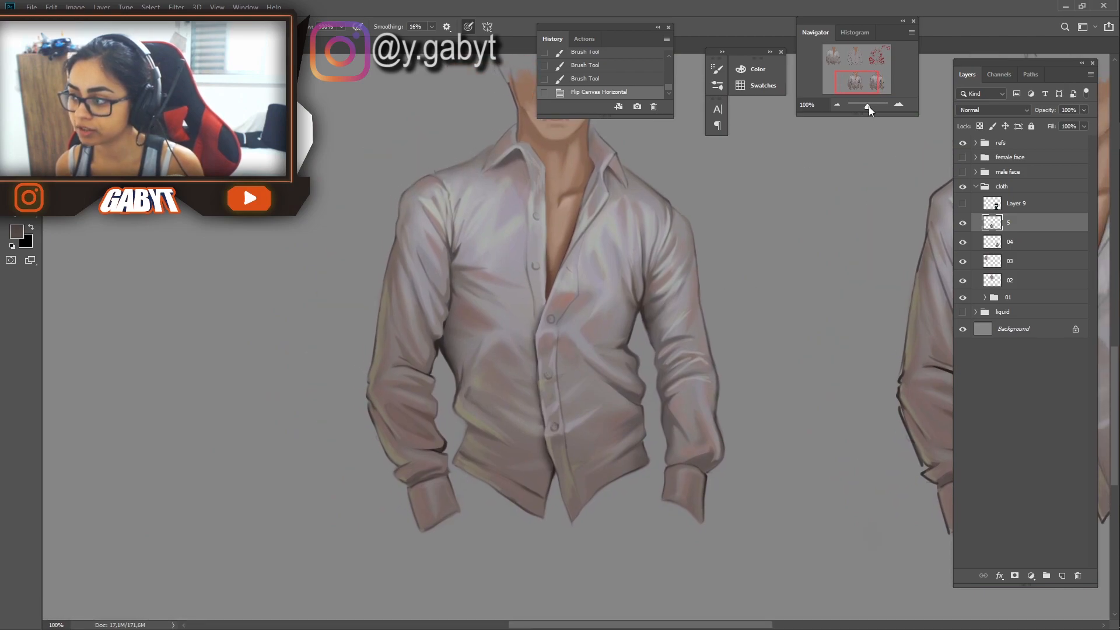
{"action": "left_click", "coordinate": [897, 104]}
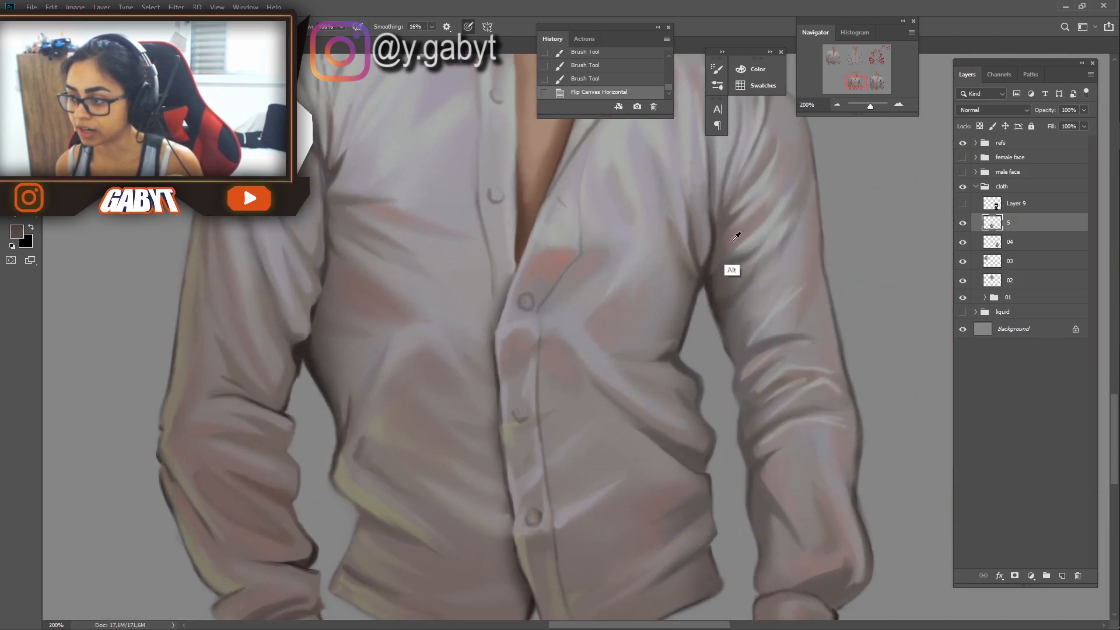
{"action": "left_click_drag", "start_coordinate": [697, 433], "coordinate": [632, 359]}
{"action": "mouse_move", "coordinate": [645, 368]}
{"action": "left_mouse_down"}
{"action": "mouse_move", "coordinate": [682, 408]}
{"action": "mouse_move", "coordinate": [634, 357]}
{"action": "left_mouse_up"}
{"action": "left_click_drag", "start_coordinate": [870, 107], "coordinate": [866, 109]}
{"action": "key", "text": "ctrl+alt+z"}
{"action": "key", "text": "ctrl+alt+z"}
{"action": "key", "text": "ctrl+alt+z"}
Touch up the folds around the shirt's placket with short strokes and sample the background gray.
{"action": "left_click", "coordinate": [898, 104]}
{"action": "left_click_drag", "start_coordinate": [555, 387], "coordinate": [533, 383]}
{"action": "left_click_drag", "start_coordinate": [542, 373], "coordinate": [506, 322]}
{"action": "left_click", "coordinate": [468, 316], "text": "alt"}
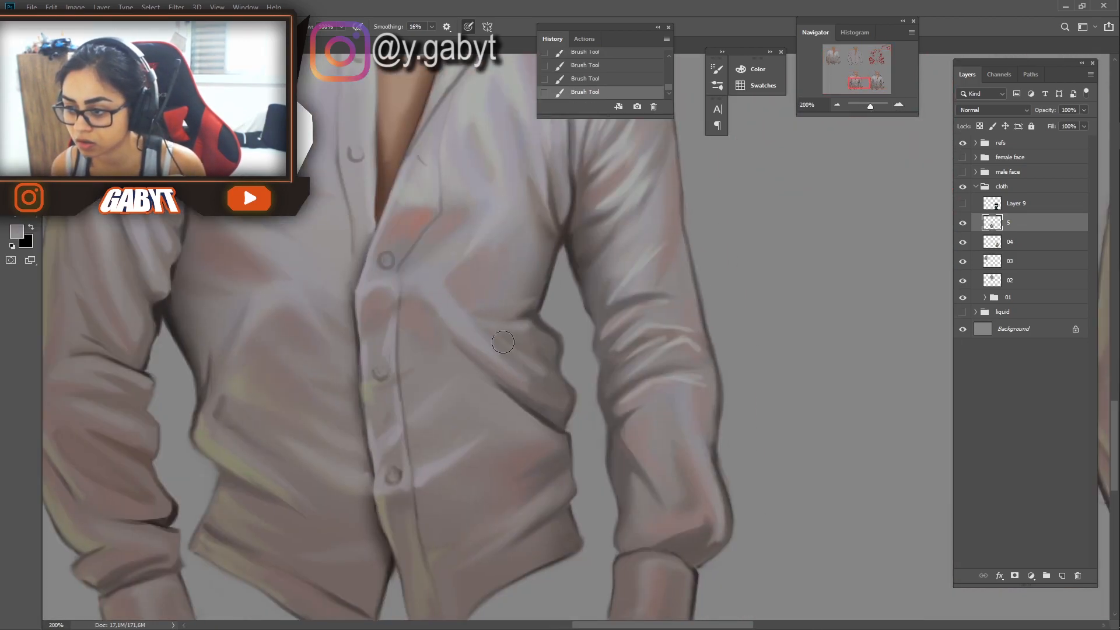
{"action": "left_click_drag", "start_coordinate": [874, 106], "coordinate": [869, 106]}
{"action": "key", "text": "e"}
{"action": "left_click_drag", "start_coordinate": [609, 263], "coordinate": [614, 277]}
{"action": "right_click", "coordinate": [607, 225]}
{"action": "key", "text": "Escape"}
{"action": "key", "text": "ctrl+z"}
{"action": "key", "text": "ctrl+z"}
Refine the edge of the torso's side and lower hem with brush strokes and save the document.
{"action": "left_click_drag", "start_coordinate": [870, 106], "coordinate": [872, 106]}
{"action": "key", "text": "b"}
{"action": "left_click_drag", "start_coordinate": [552, 362], "coordinate": [568, 401]}
{"action": "left_click_drag", "start_coordinate": [570, 399], "coordinate": [537, 424]}
{"action": "left_click_drag", "start_coordinate": [573, 403], "coordinate": [571, 427]}
{"action": "left_click_drag", "start_coordinate": [572, 515], "coordinate": [584, 492]}
{"action": "left_click_drag", "start_coordinate": [872, 106], "coordinate": [864, 106]}
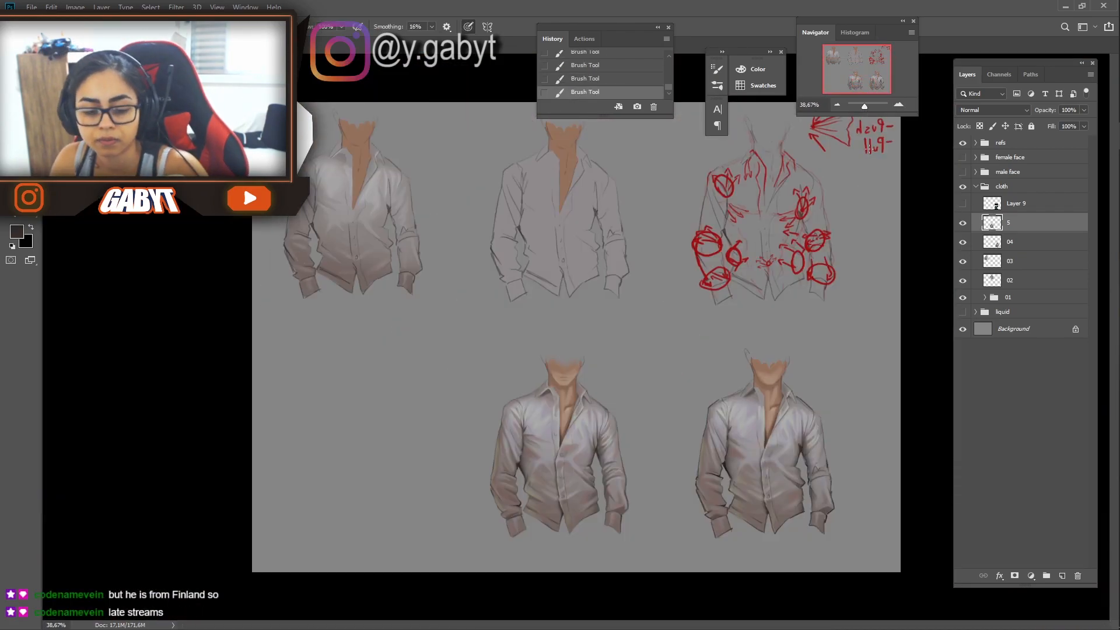
{"action": "key", "text": "ctrl+s"}
Flip the canvas back horizontally and place a duplicate of the finished shirt in the empty spot of the lower row.
{"action": "left_click_drag", "start_coordinate": [668, 86], "coordinate": [668, 57]}
{"action": "left_click", "coordinate": [657, 58]}
{"action": "left_click", "coordinate": [630, 91]}
{"action": "key", "text": "ctrl+shift+h"}
{"action": "left_click_drag", "start_coordinate": [865, 107], "coordinate": [867, 107]}
{"action": "left_click_drag", "start_coordinate": [830, 346], "coordinate": [844, 149]}
{"action": "left_click_drag", "start_coordinate": [867, 107], "coordinate": [867, 107]}
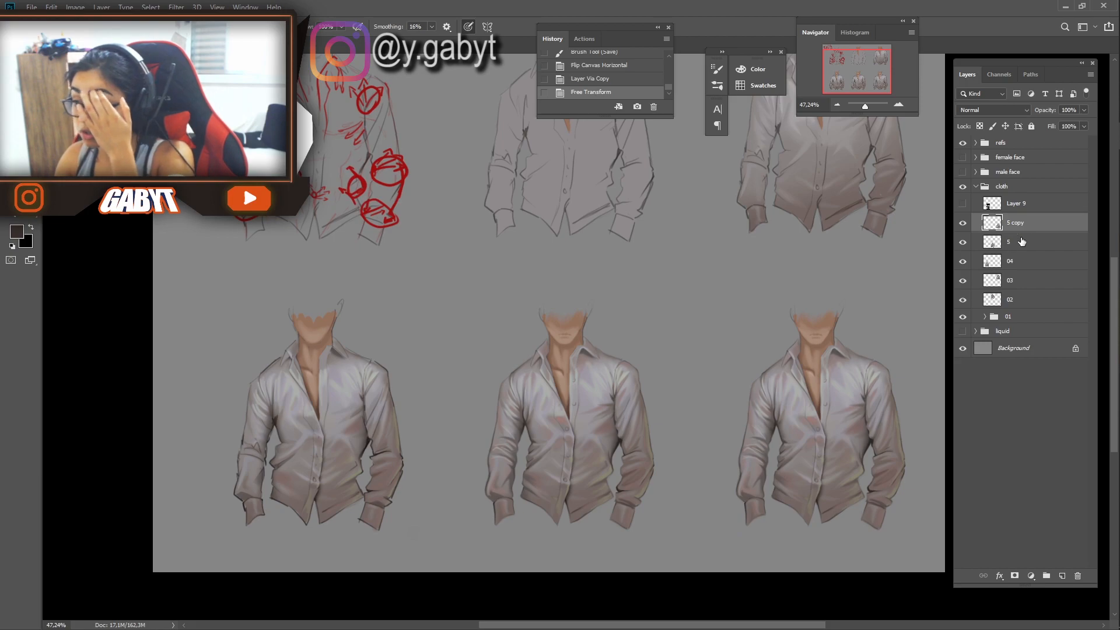
Add a layer named "soft light" in Soft Light mode and clip it to the duplicated shirt.
{"action": "key", "text": "ctrl+shift+n"}
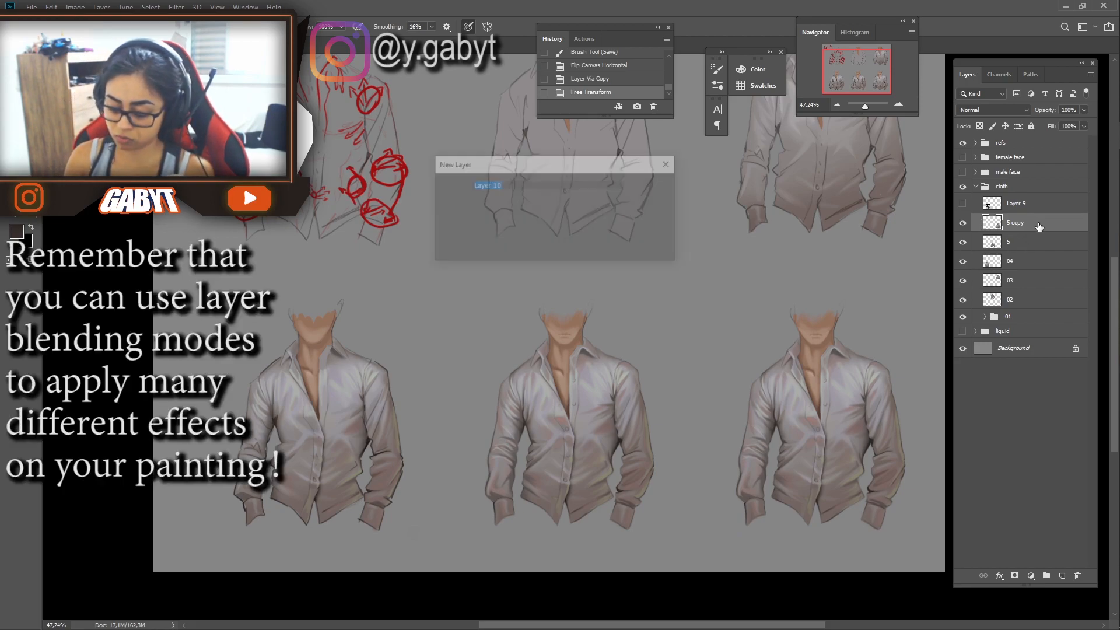
{"action": "type", "text": "soft lig"}
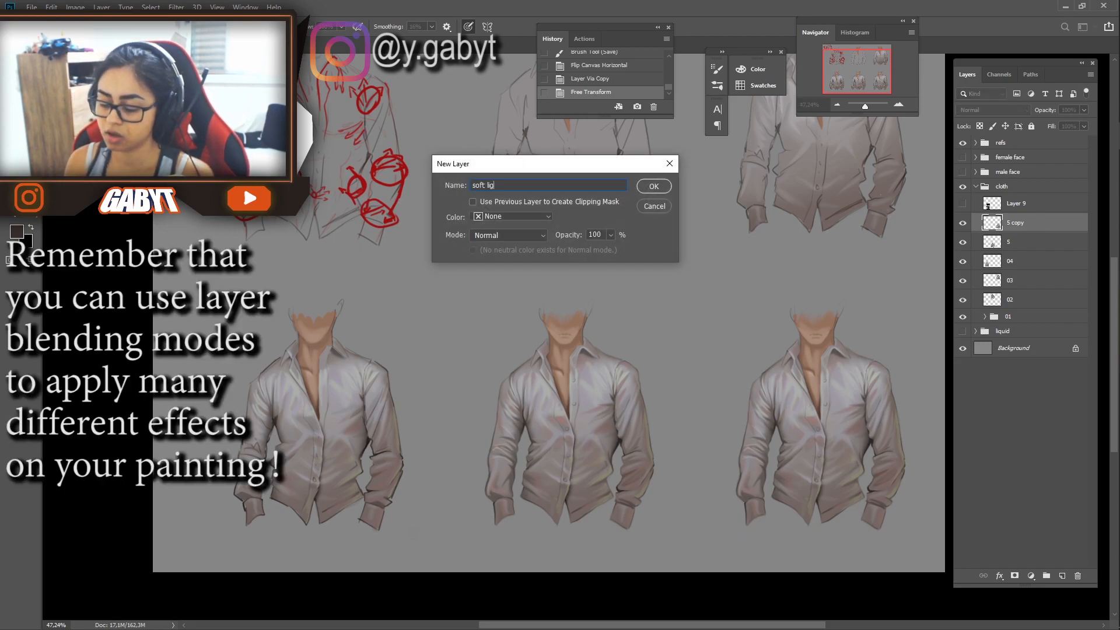
{"action": "type", "text": "ht"}
{"action": "left_click", "coordinate": [508, 236]}
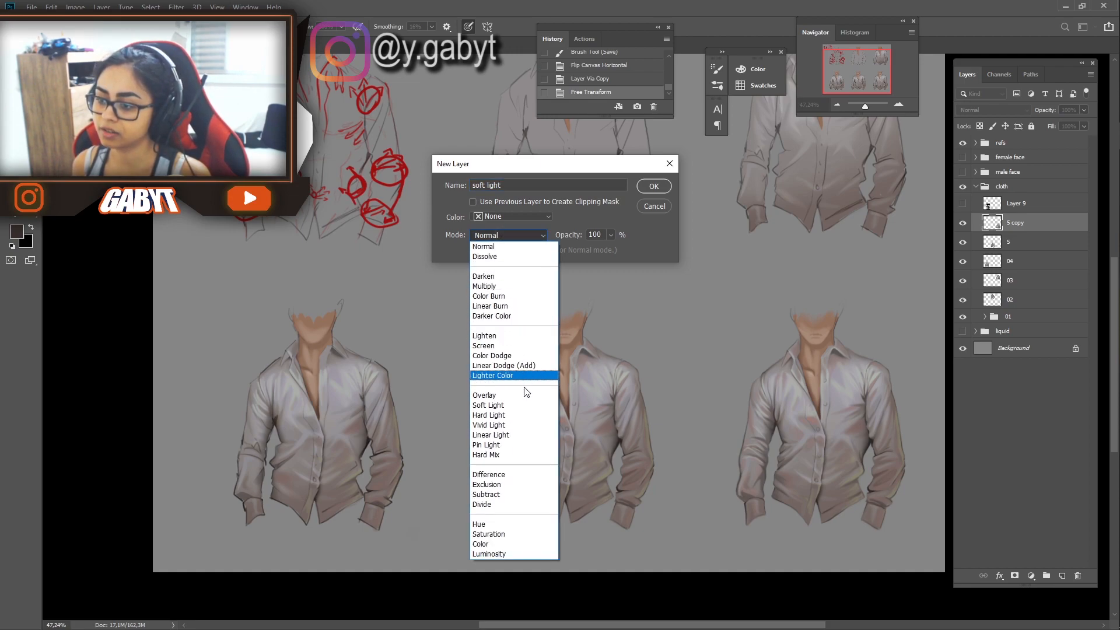
{"action": "left_click", "coordinate": [523, 405]}
{"action": "left_click", "coordinate": [1022, 233], "text": "alt"}
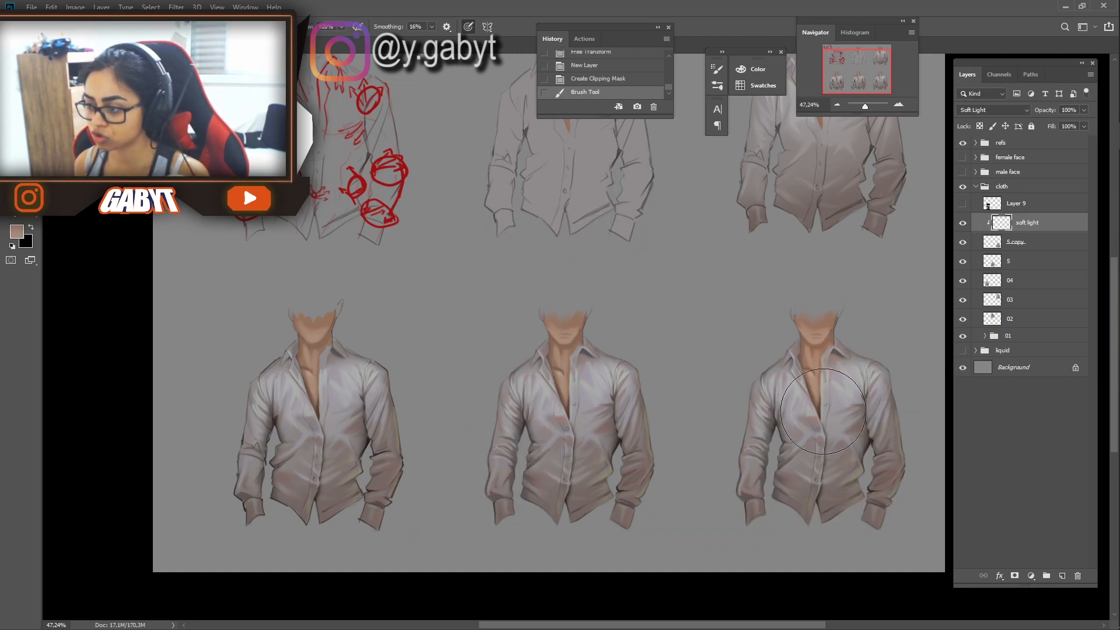
Set the brush color to light peach f3d0a8 and dab it over the duplicated shirt's open collar area.
{"action": "left_click", "coordinate": [823, 411]}
{"action": "key", "text": "ctrl+z"}
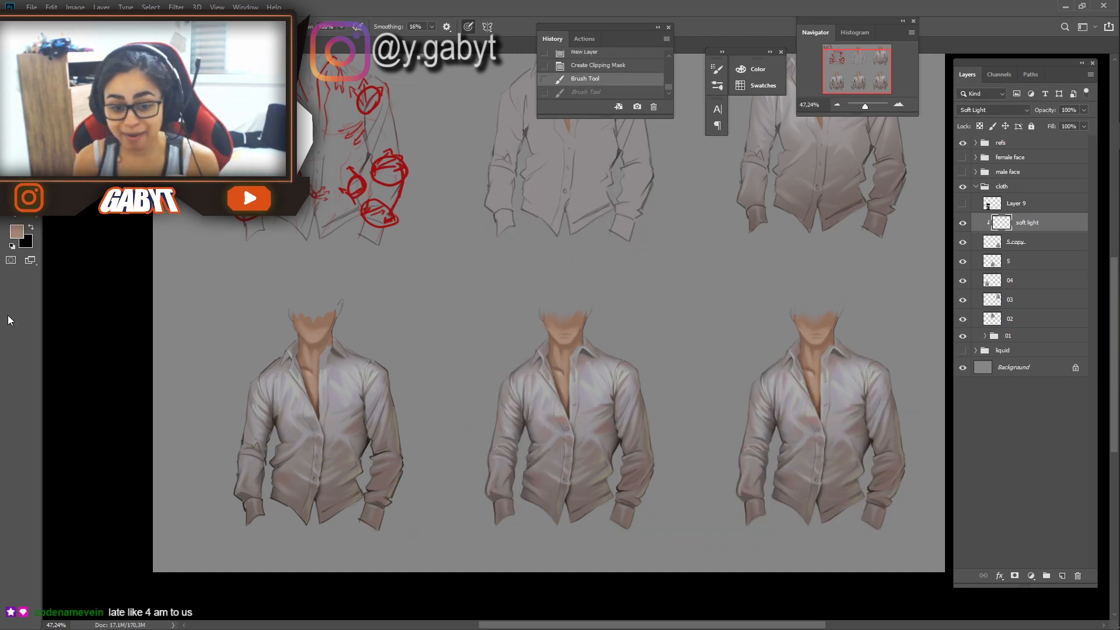
{"action": "left_click", "coordinate": [17, 232]}
{"action": "left_click", "coordinate": [601, 247]}
{"action": "left_click", "coordinate": [795, 226]}
{"action": "key", "text": "ctrl+z"}
{"action": "left_click", "coordinate": [17, 231]}
{"action": "left_click", "coordinate": [795, 226]}
{"action": "left_click", "coordinate": [820, 362]}
Try violet and blue soft light tints over the duplicated shirt's lower torso.
{"action": "left_click_drag", "start_coordinate": [865, 106], "coordinate": [862, 110]}
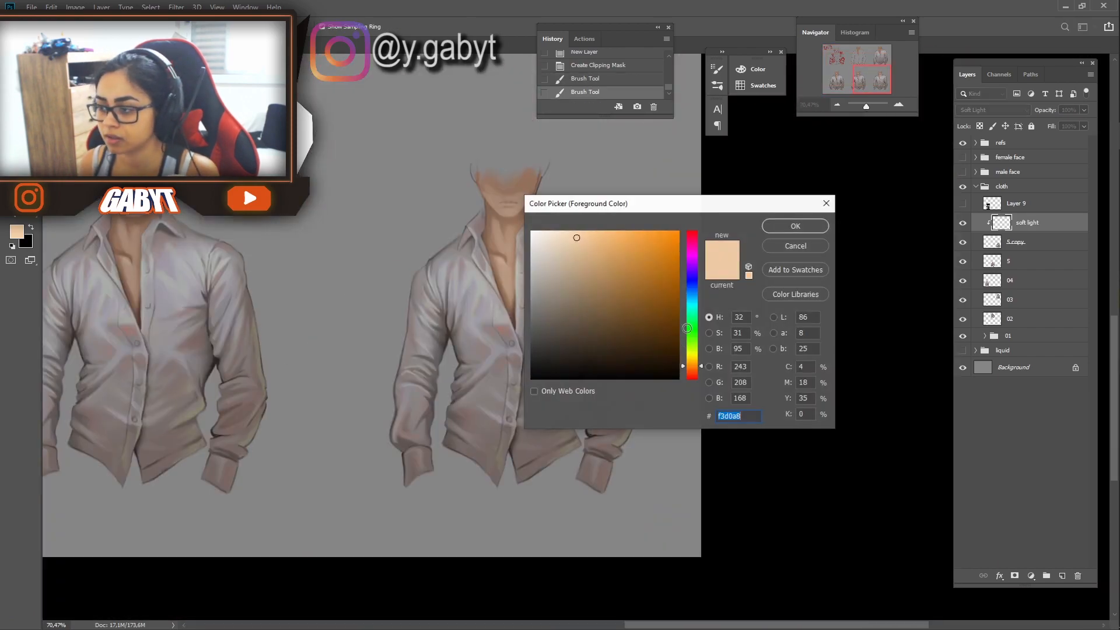
{"action": "left_click", "coordinate": [796, 226]}
{"action": "left_click", "coordinate": [445, 433], "text": "alt"}
{"action": "left_click", "coordinate": [16, 232]}
{"action": "left_click", "coordinate": [692, 267]}
{"action": "left_click", "coordinate": [795, 225]}
{"action": "left_click_drag", "start_coordinate": [866, 106], "coordinate": [866, 106]}
{"action": "key", "text": "ctrl+z"}
{"action": "left_click", "coordinate": [16, 231]}
{"action": "left_click", "coordinate": [693, 289]}
{"action": "left_click", "coordinate": [795, 225]}
{"action": "left_click_drag", "start_coordinate": [465, 455], "coordinate": [496, 432]}
{"action": "key", "text": "ctrl+z"}
Switch to a different brush and paint a blue tint over the shirt's lower front, undoing the unwanted strokes.
{"action": "right_click", "coordinate": [511, 415]}
{"action": "left_click", "coordinate": [504, 196]}
{"action": "left_click_drag", "start_coordinate": [590, 373], "coordinate": [620, 408]}
{"action": "key", "text": "ctrl+z"}
{"action": "right_click", "coordinate": [560, 235]}
{"action": "left_click", "coordinate": [667, 263]}
{"action": "left_click_drag", "start_coordinate": [502, 408], "coordinate": [467, 441]}
{"action": "left_click_drag", "start_coordinate": [867, 107], "coordinate": [866, 106]}
{"action": "left_click", "coordinate": [837, 105]}
{"action": "left_click_drag", "start_coordinate": [752, 397], "coordinate": [788, 479]}
{"action": "left_click", "coordinate": [898, 105]}
{"action": "left_click", "coordinate": [898, 105]}
{"action": "left_click_drag", "start_coordinate": [866, 106], "coordinate": [868, 106]}
{"action": "key", "text": "ctrl+z"}
Choose a reddish-orange color and paint warm tints over the chest and along the placket.
{"action": "left_click", "coordinate": [16, 231]}
{"action": "left_click", "coordinate": [693, 374]}
{"action": "left_click", "coordinate": [623, 242]}
{"action": "left_click", "coordinate": [795, 226]}
{"action": "left_click_drag", "start_coordinate": [601, 233], "coordinate": [575, 272]}
{"action": "left_click_drag", "start_coordinate": [510, 244], "coordinate": [495, 393]}
{"action": "scroll", "coordinate": [494, 393], "scroll_direction": "down", "scroll_amount": 5}
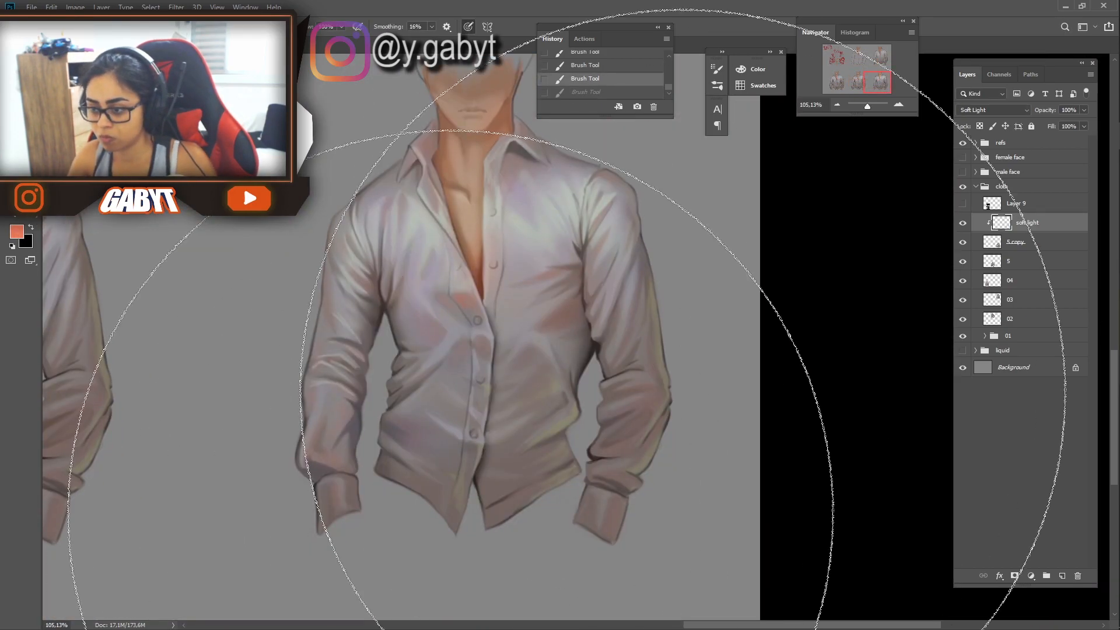
{"action": "scroll", "coordinate": [804, 501], "scroll_direction": "down", "scroll_amount": 6}
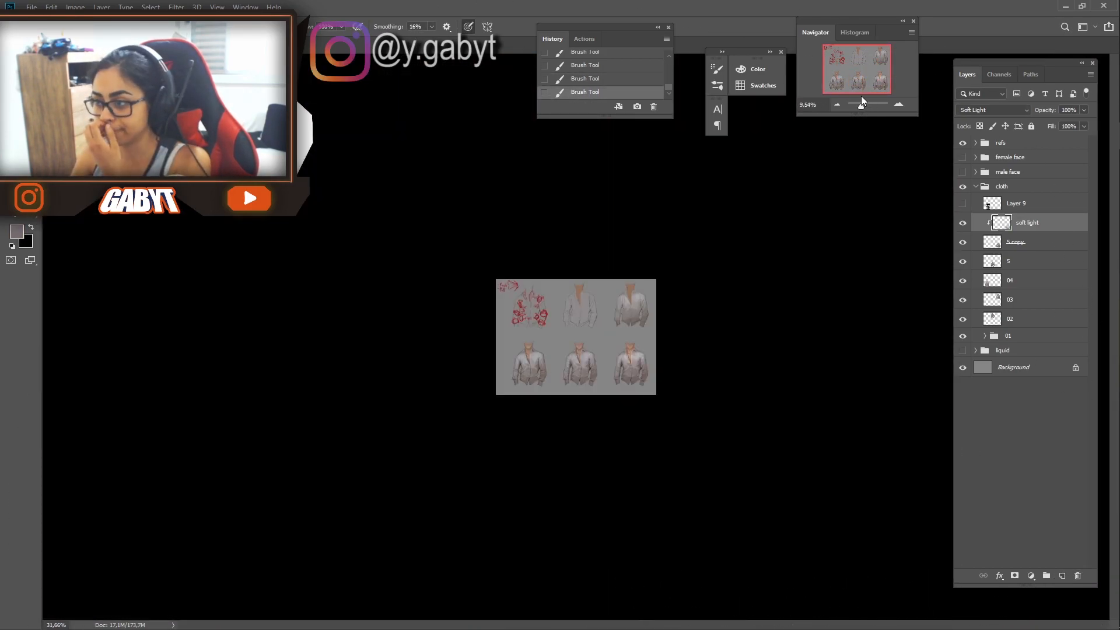
Choose a cyan color and paint cool tints across the shirt's chest, comparing the strokes by undoing and redoing.
{"action": "scroll", "coordinate": [829, 439], "scroll_direction": "up", "scroll_amount": 7}
{"action": "left_click", "coordinate": [16, 232]}
{"action": "left_click", "coordinate": [693, 301]}
{"action": "left_click", "coordinate": [607, 231]}
{"action": "left_click", "coordinate": [795, 226]}
{"action": "left_click_drag", "start_coordinate": [799, 420], "coordinate": [815, 455]}
{"action": "key", "text": "ctrl+z"}
{"action": "mouse_move", "coordinate": [843, 409]}
{"action": "left_mouse_down"}
{"action": "mouse_move", "coordinate": [817, 446]}
{"action": "mouse_move", "coordinate": [785, 443]}
{"action": "left_mouse_up"}
{"action": "key", "text": "ctrl+z"}
{"action": "scroll", "coordinate": [785, 425], "scroll_direction": "down", "scroll_amount": 9}
{"action": "scroll", "coordinate": [750, 397], "scroll_direction": "up", "scroll_amount": 10}
{"action": "key", "text": "ctrl+z"}
{"action": "key", "text": "ctrl+shift+z"}
Try an extra tint stroke on the shirt and compare it at different zoom levels.
{"action": "left_click_drag", "start_coordinate": [548, 307], "coordinate": [576, 310]}
{"action": "key", "text": "ctrl+z"}
{"action": "left_click", "coordinate": [606, 466], "text": "alt"}
{"action": "scroll", "coordinate": [584, 411], "scroll_direction": "down", "scroll_amount": 9}
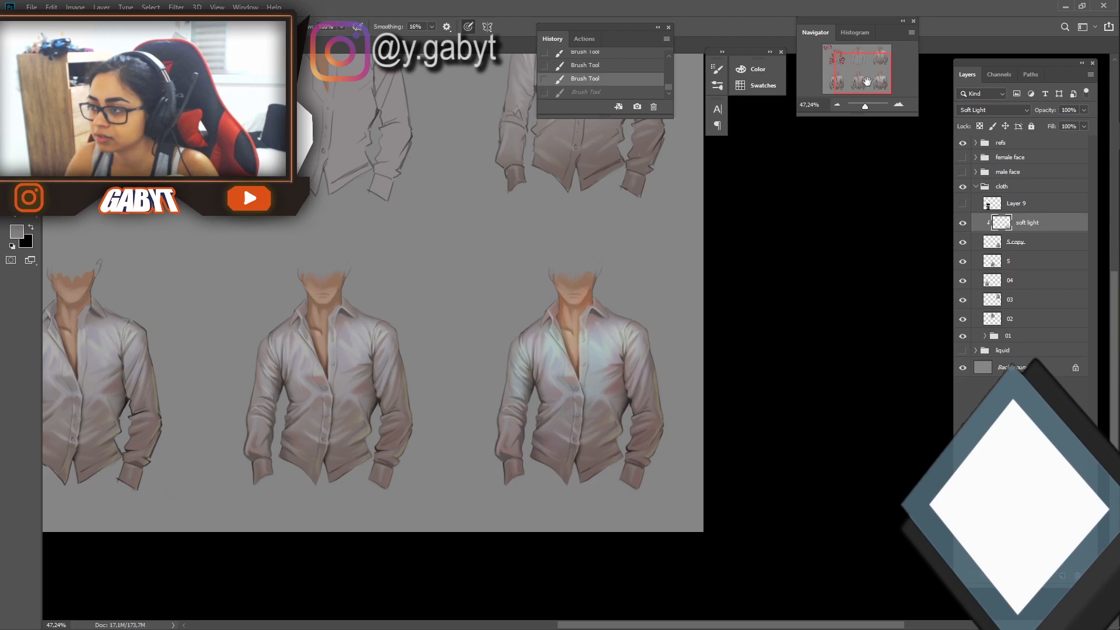
{"action": "scroll", "coordinate": [548, 467], "scroll_direction": "up", "scroll_amount": 10}
{"action": "key", "text": "ctrl+shift+z"}
{"action": "key", "text": "ctrl+z"}
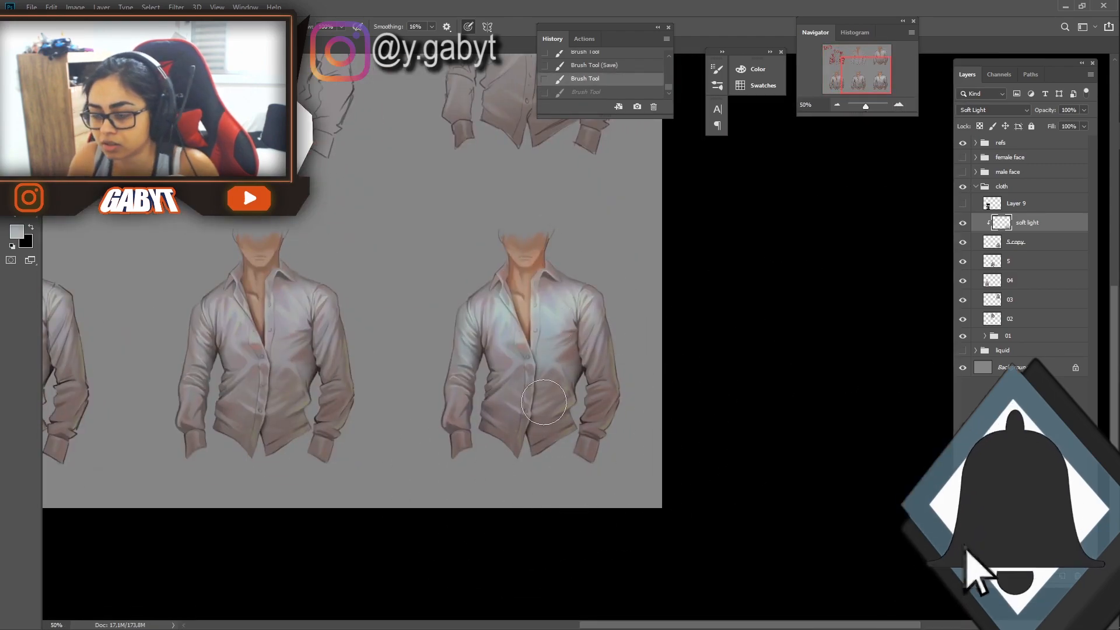
Sample a warm brown from the sleeve and paint it over the shirt's lower front and sleeve.
{"action": "left_click", "coordinate": [606, 417], "text": "alt"}
{"action": "left_click_drag", "start_coordinate": [534, 396], "coordinate": [549, 426]}
{"action": "left_click_drag", "start_coordinate": [610, 391], "coordinate": [614, 426]}
{"action": "scroll", "coordinate": [557, 376], "scroll_direction": "down", "scroll_amount": 9}
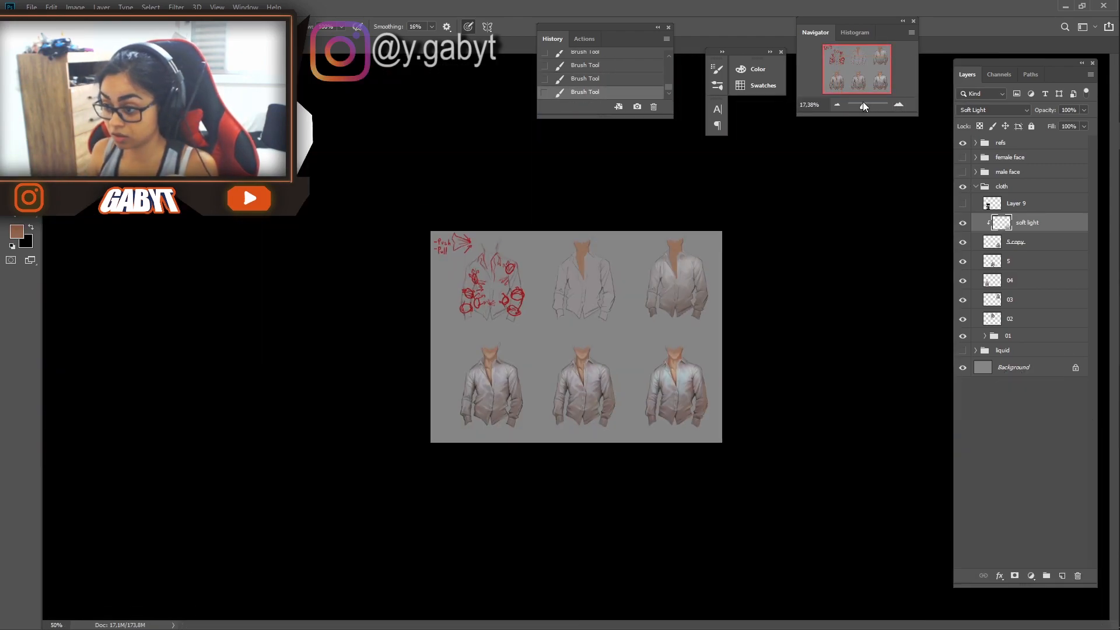
{"action": "scroll", "coordinate": [569, 387], "scroll_direction": "up", "scroll_amount": 12}
{"action": "scroll", "coordinate": [708, 229], "scroll_direction": "down", "scroll_amount": 6}
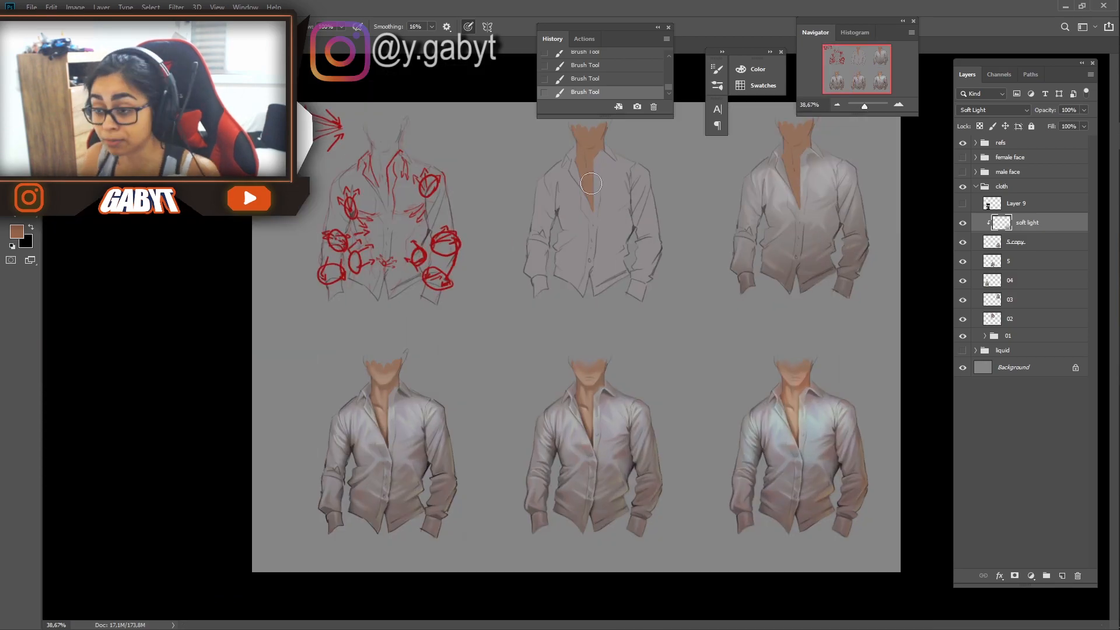
Compare the shirt with and without the soft light layer and save the document.
{"action": "left_click", "coordinate": [963, 223]}
{"action": "left_click", "coordinate": [963, 223]}
{"action": "left_click", "coordinate": [963, 223]}
{"action": "left_click", "coordinate": [962, 223]}
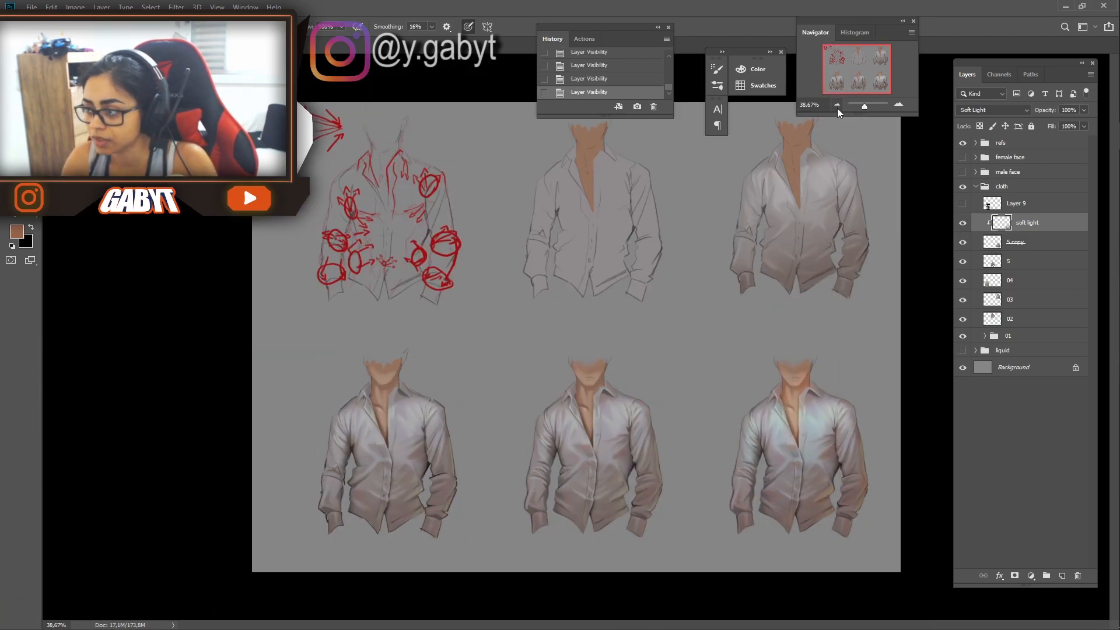
{"action": "left_click_drag", "start_coordinate": [861, 107], "coordinate": [865, 107]}
{"action": "key", "text": "ctrl+s"}
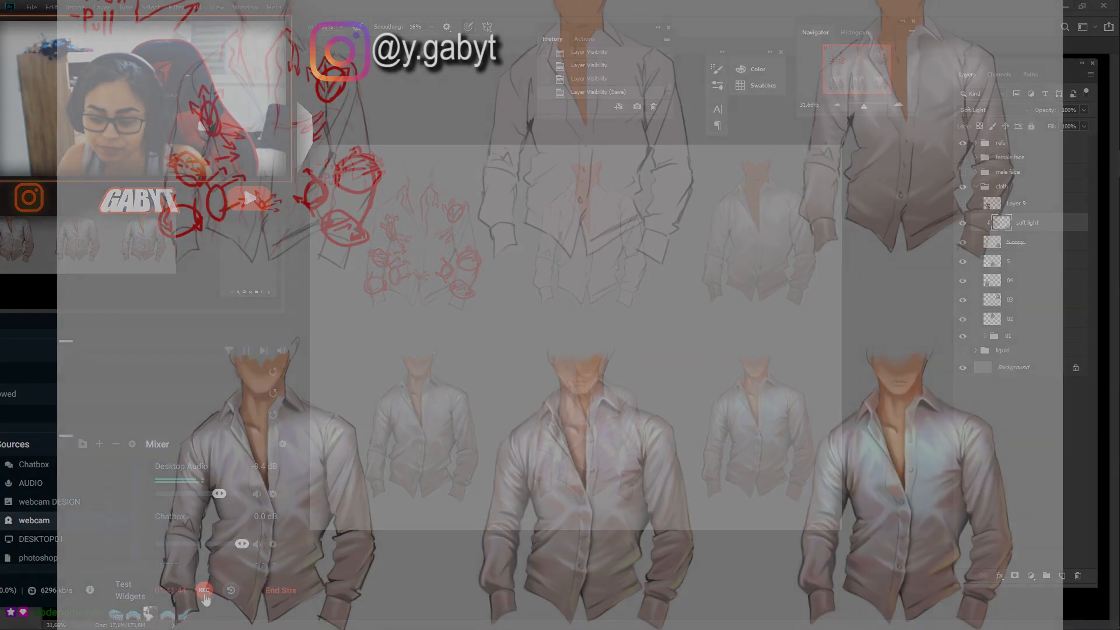